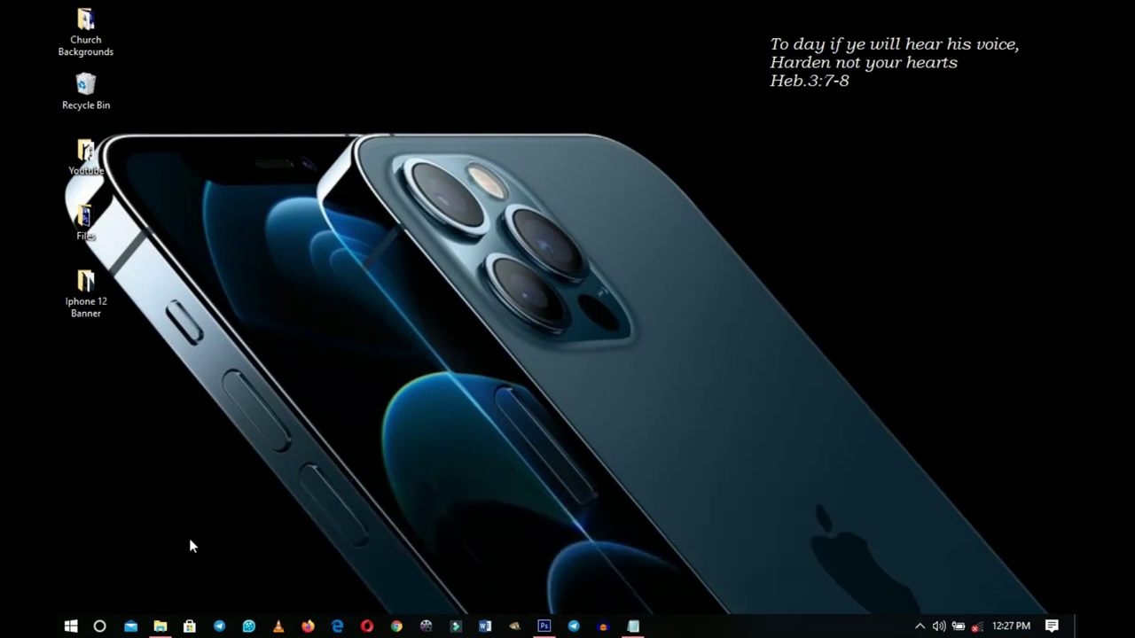
Step: Look over the source images in the Iphone 12 Banner folder
{"action": "left_click", "coordinate": [169, 623]}
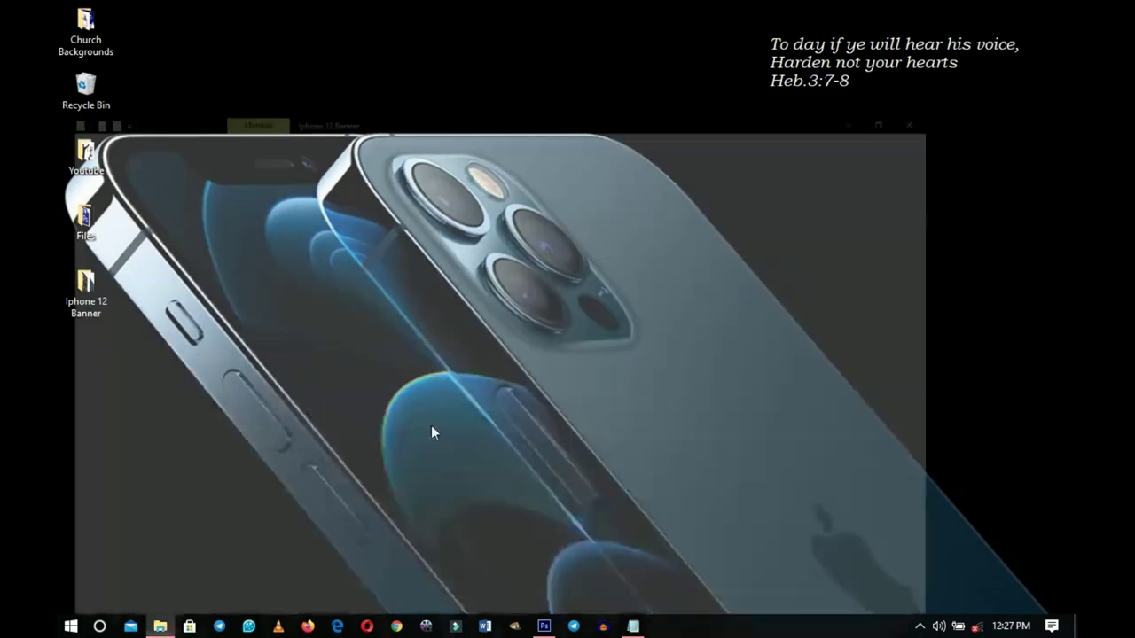
{"action": "mouse_move", "coordinate": [1033, 311]}
{"action": "left_mouse_down"}
{"action": "mouse_move", "coordinate": [856, 260]}
{"action": "mouse_move", "coordinate": [189, 146]}
{"action": "mouse_move", "coordinate": [203, 179]}
{"action": "left_mouse_up"}
{"action": "left_click", "coordinate": [603, 347]}
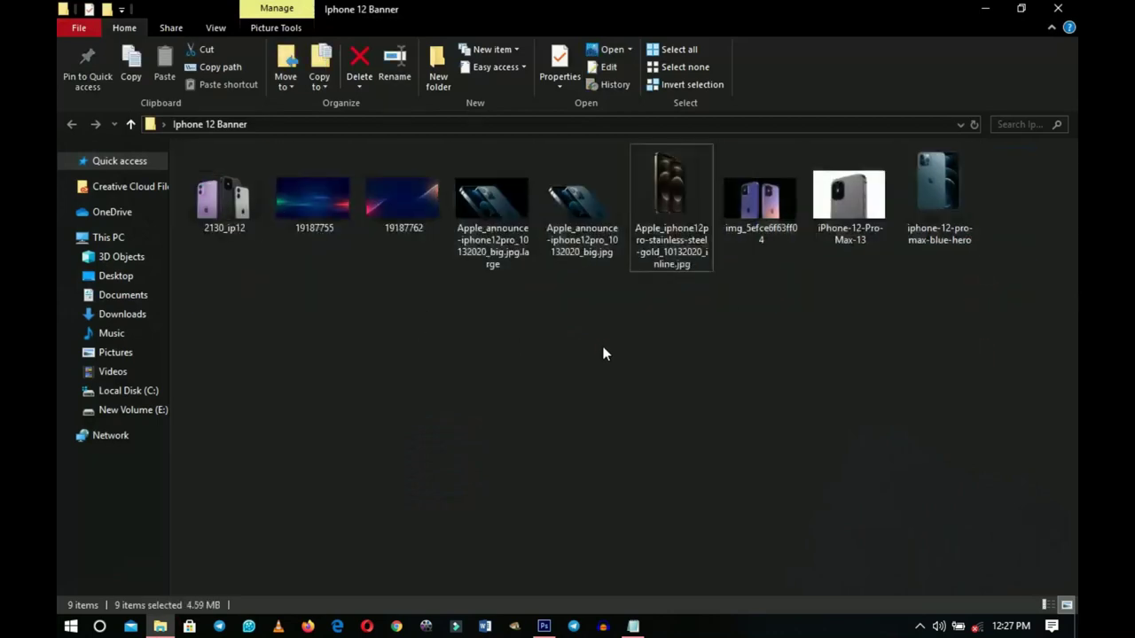
{"action": "left_click", "coordinate": [979, 8]}
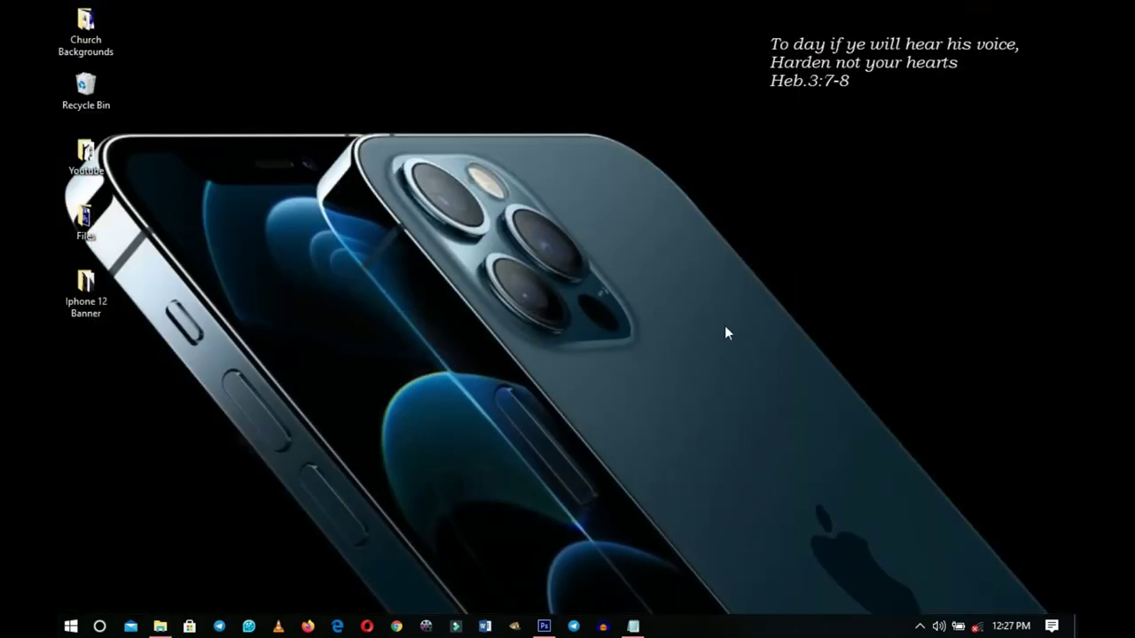
Step: Switch to Photoshop and create a new 1280 × 720 pixel RGB document at 300 pixels/inch with a white background
{"action": "left_click", "coordinate": [543, 626]}
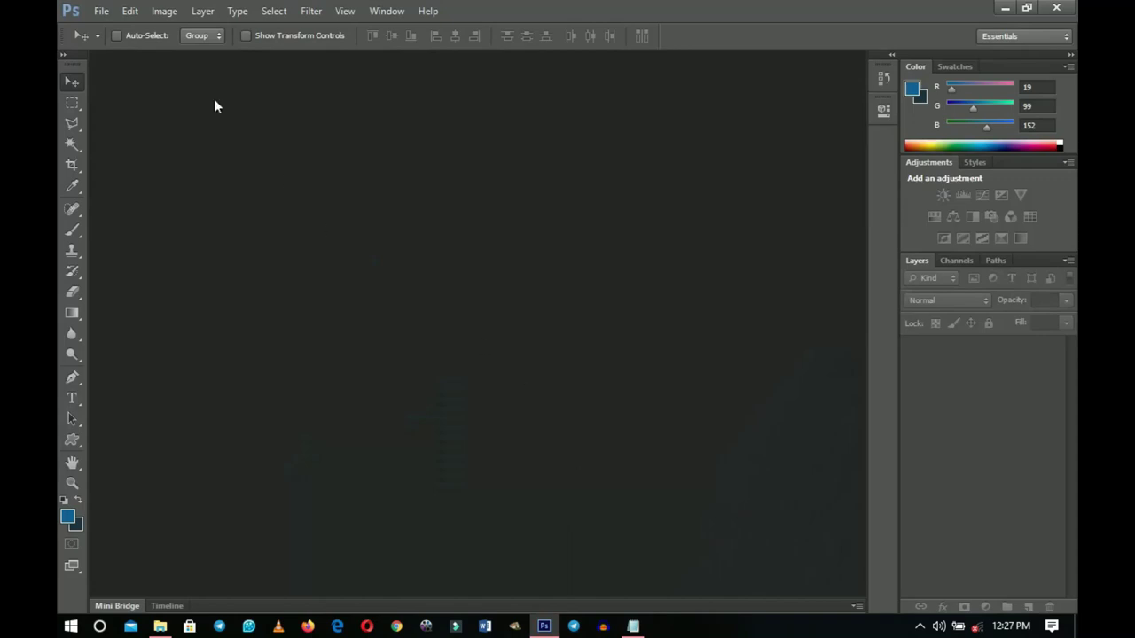
{"action": "left_click", "coordinate": [103, 11]}
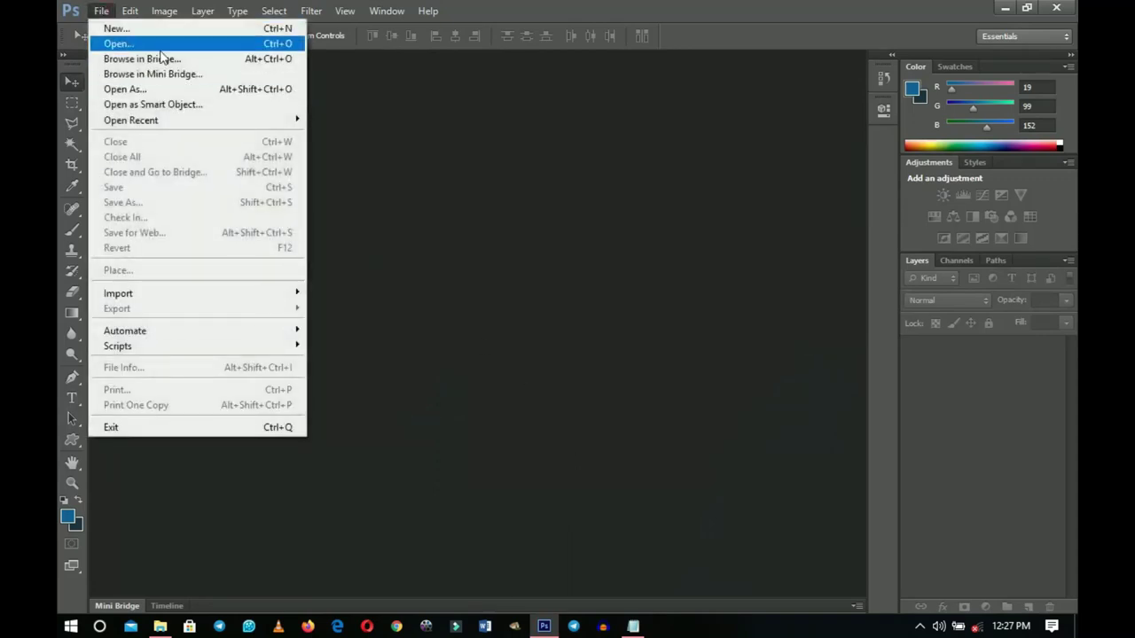
{"action": "left_click", "coordinate": [162, 28]}
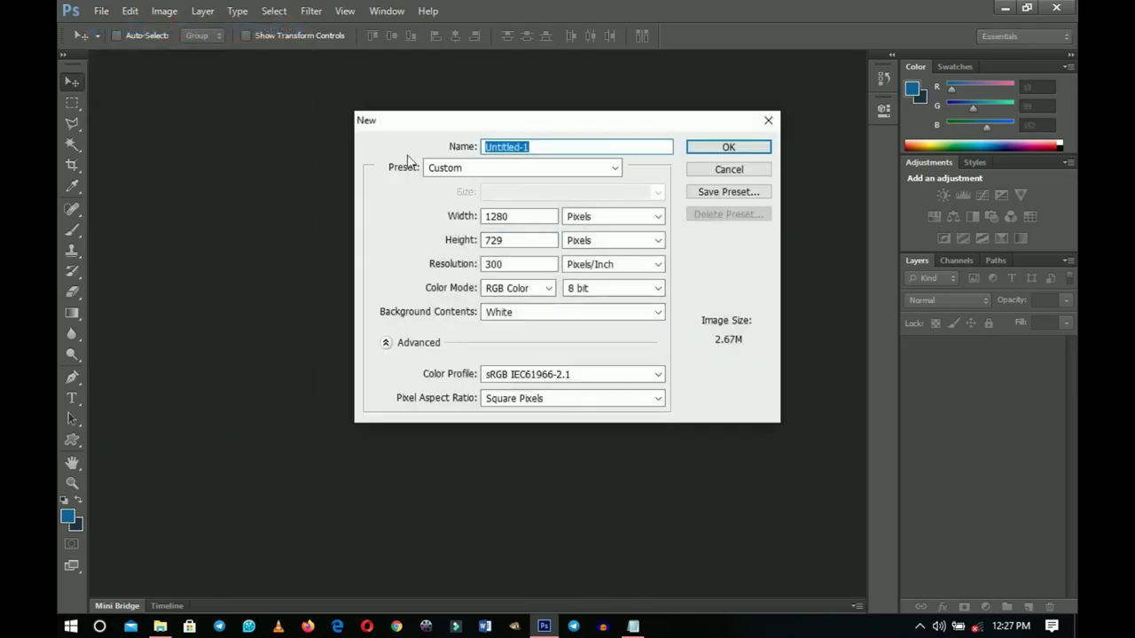
{"action": "left_click", "coordinate": [545, 214]}
{"action": "left_click", "coordinate": [527, 240]}
{"action": "key", "text": "BackSpace"}
{"action": "type", "text": "0"}
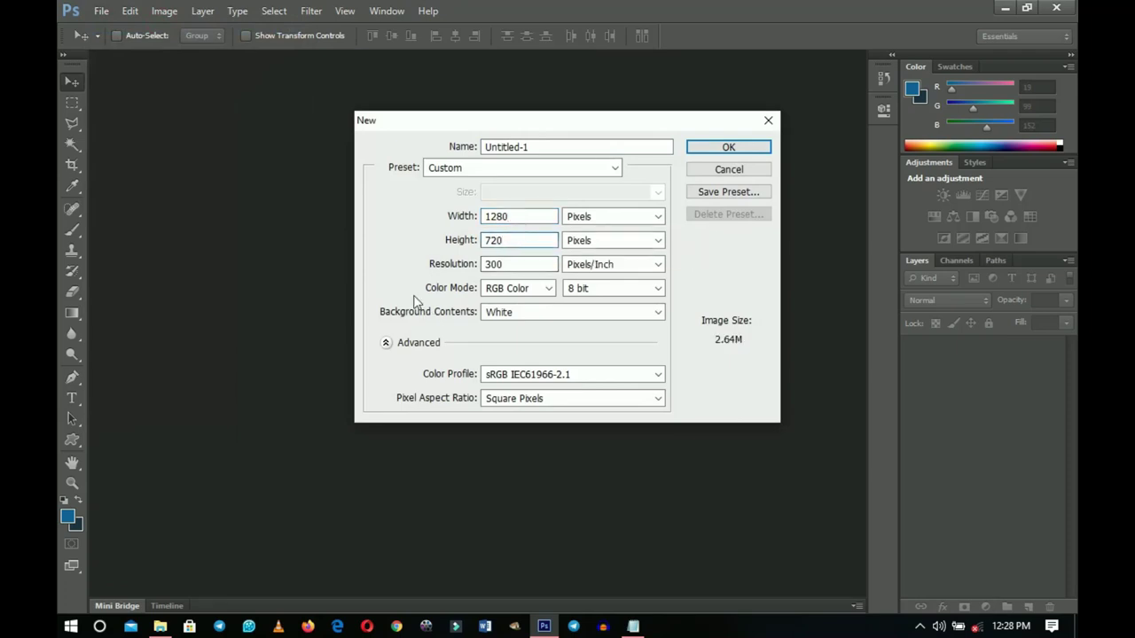
{"action": "left_click", "coordinate": [727, 147]}
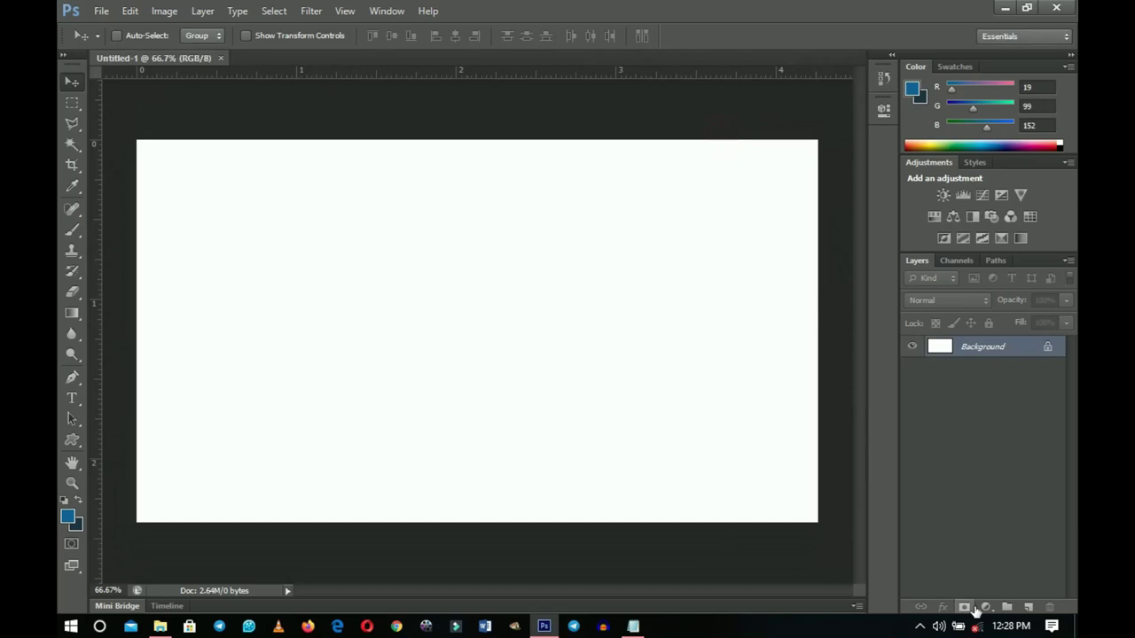
Step: Add a gradient fill layer using the black to dark teal-blue preset
{"action": "left_click", "coordinate": [985, 607]}
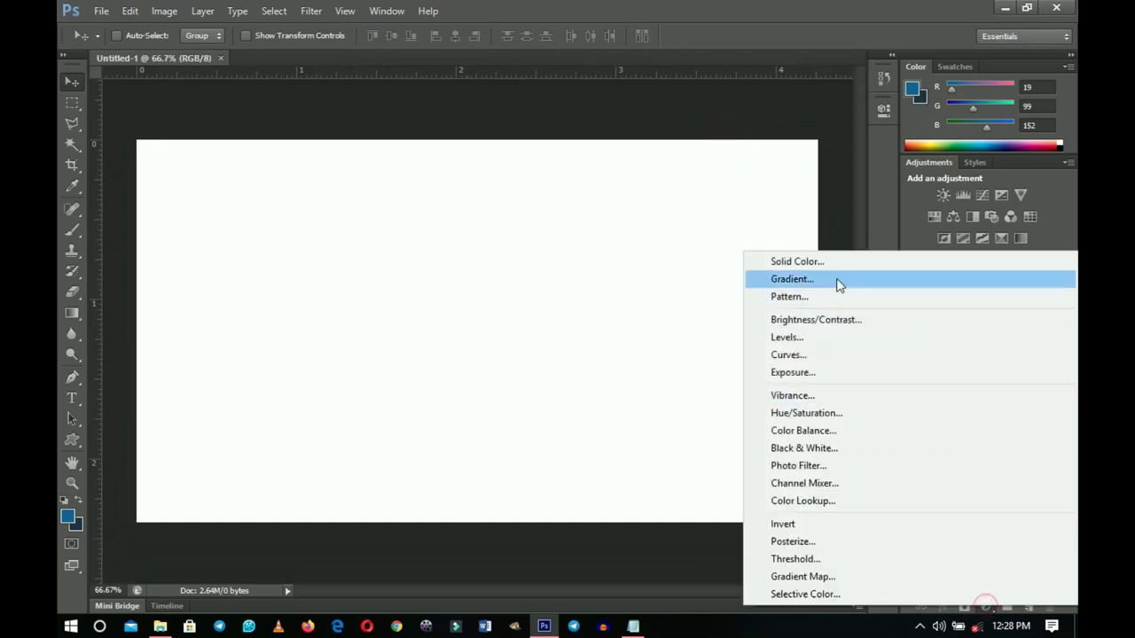
{"action": "left_click", "coordinate": [838, 280]}
{"action": "left_click", "coordinate": [777, 184]}
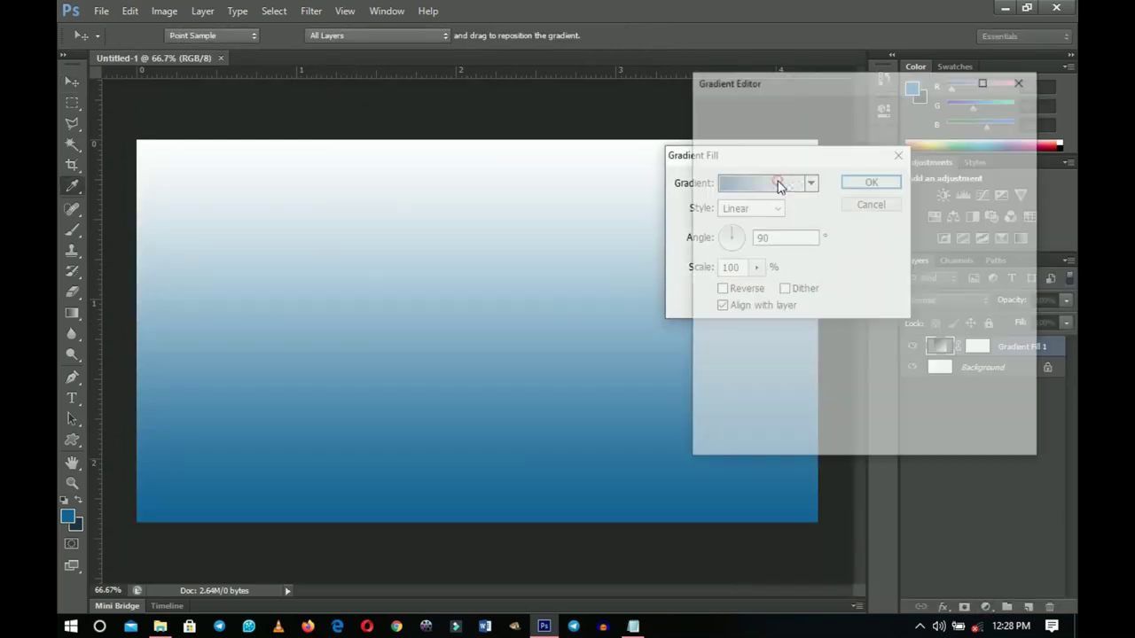
{"action": "left_click_drag", "start_coordinate": [945, 152], "coordinate": [944, 210]}
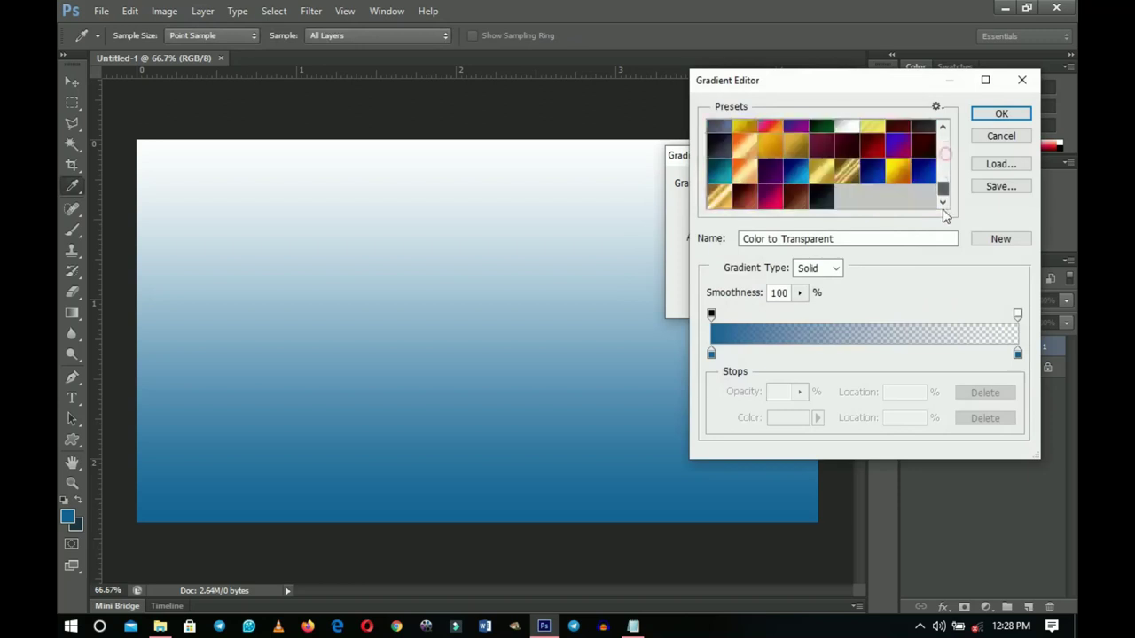
{"action": "left_click", "coordinate": [823, 195]}
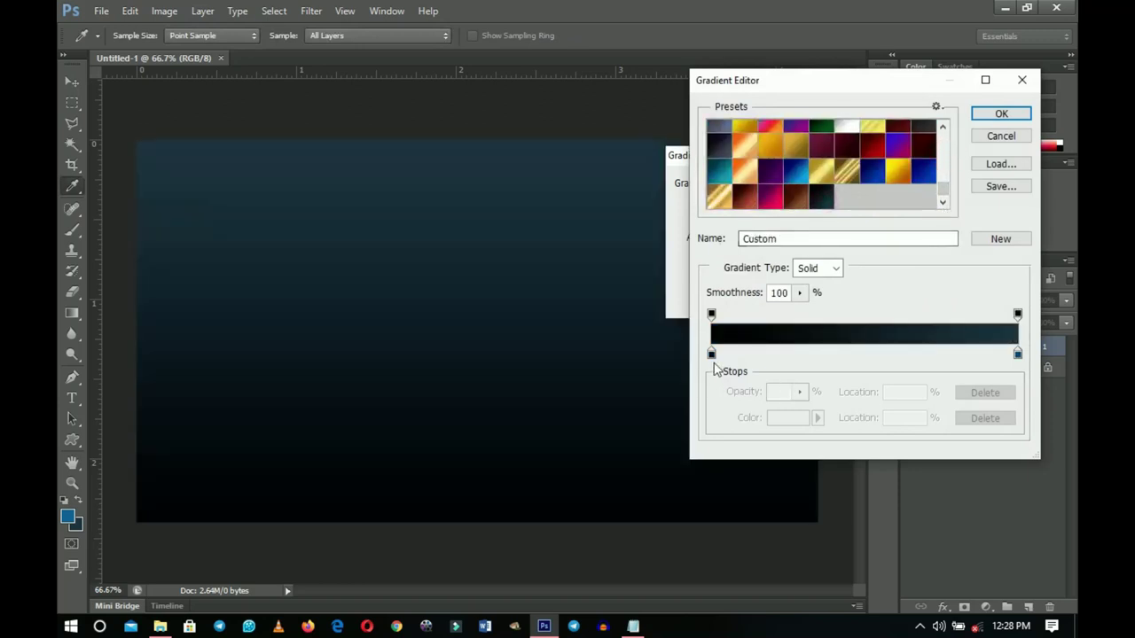
Step: Inspect the hex colour codes of the gradient's start and end stops
{"action": "left_click", "coordinate": [711, 355]}
{"action": "left_click", "coordinate": [787, 418]}
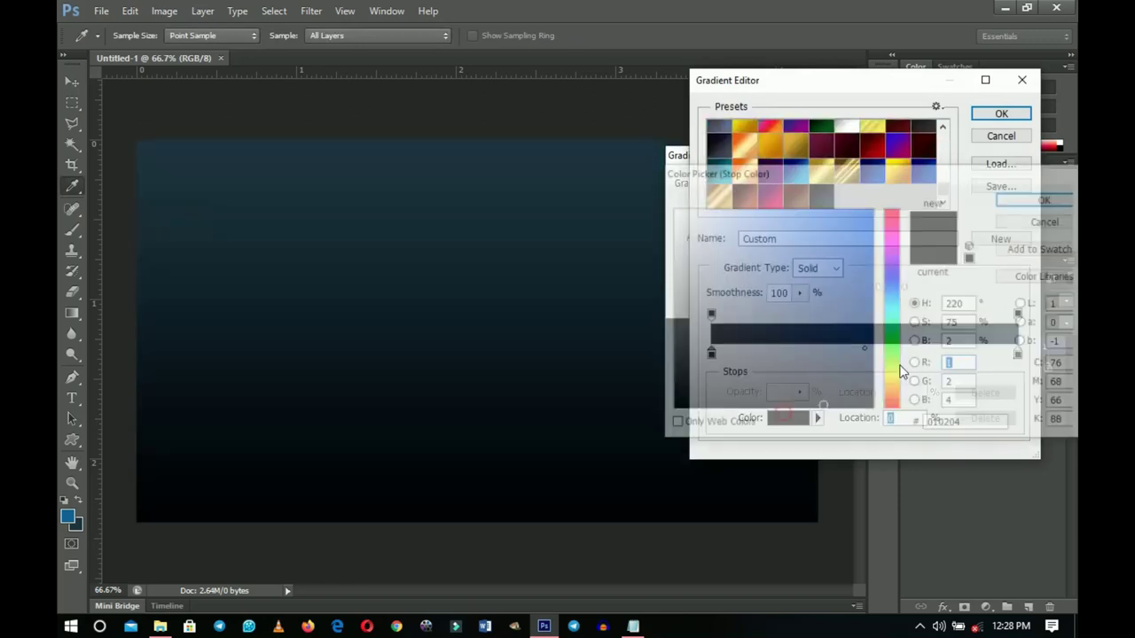
{"action": "double_click", "coordinate": [950, 424]}
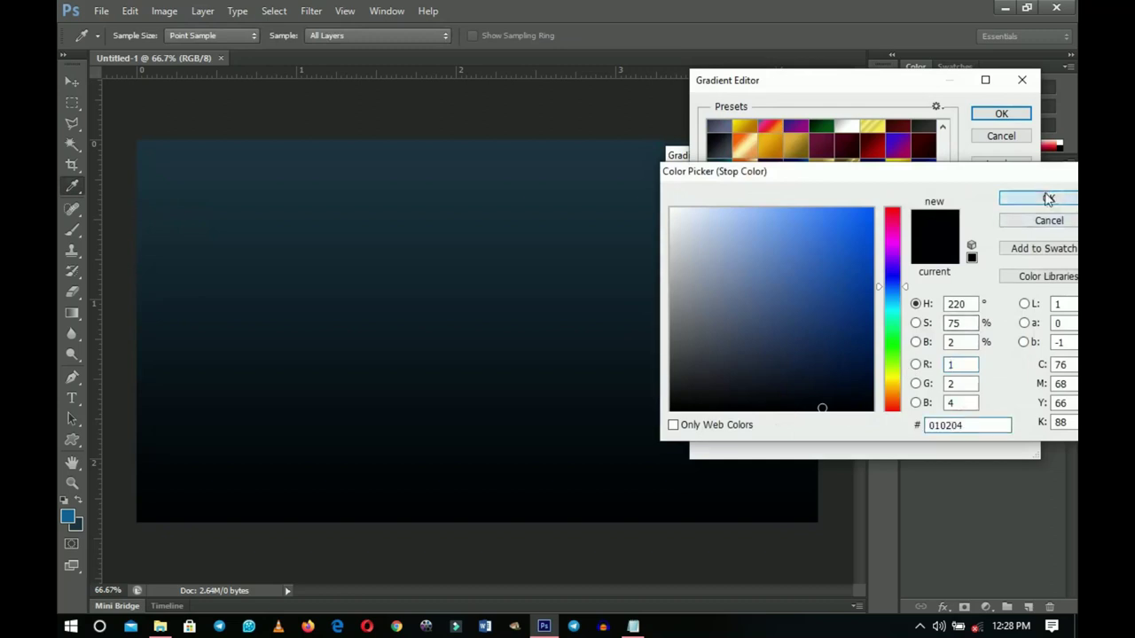
{"action": "left_click", "coordinate": [1048, 198]}
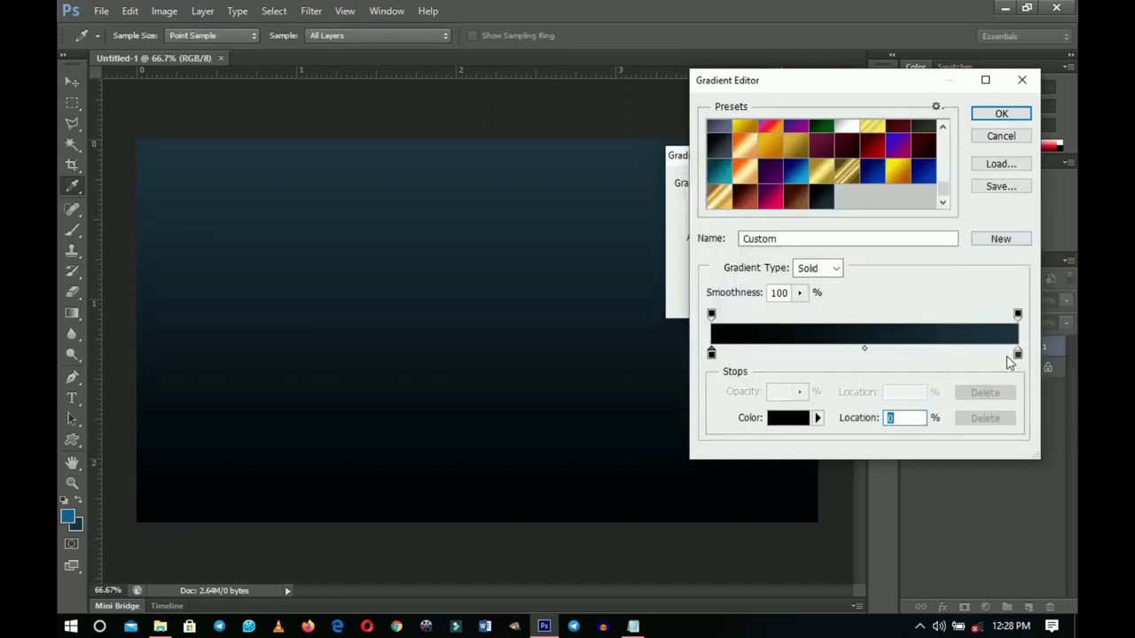
{"action": "left_click", "coordinate": [1017, 353]}
{"action": "left_click", "coordinate": [796, 418]}
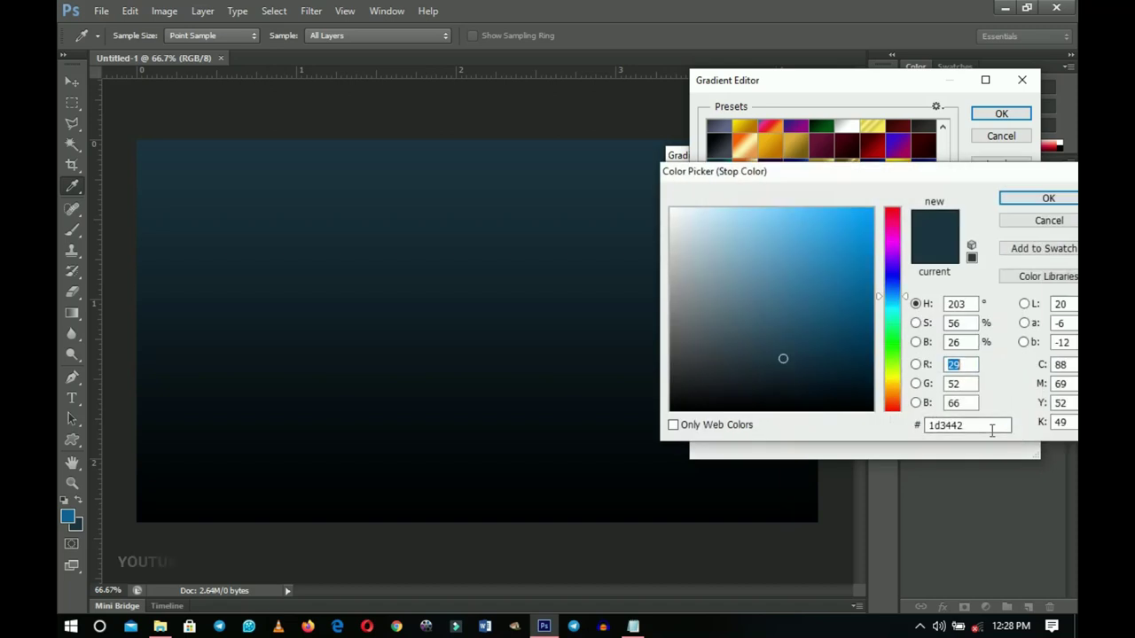
{"action": "left_click", "coordinate": [1048, 220]}
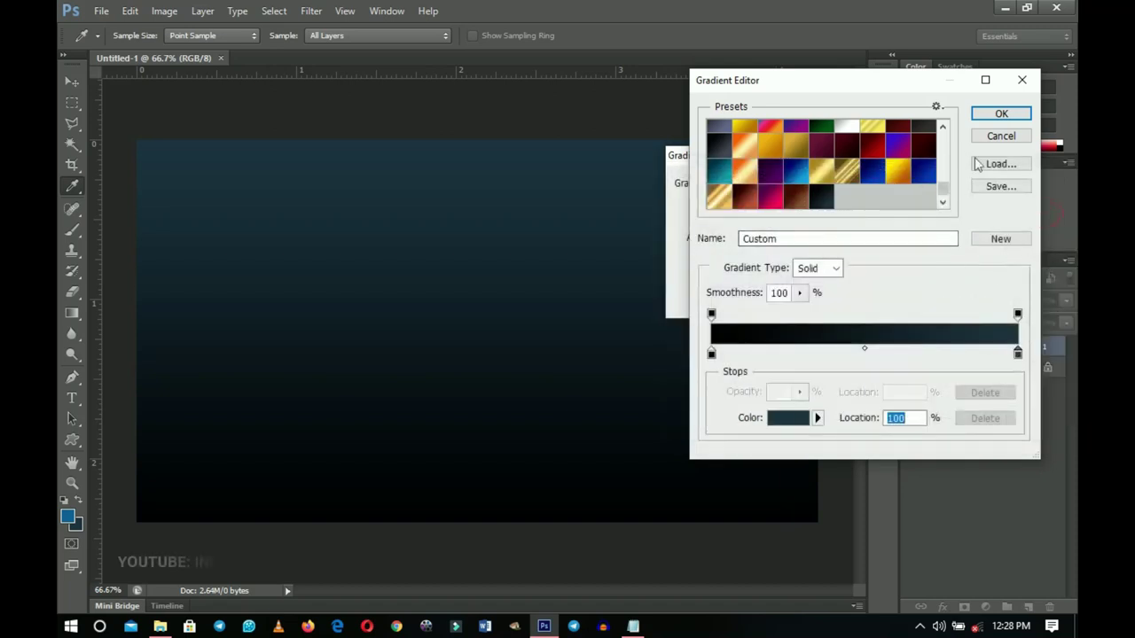
Step: Accept the gradient and set the linear fill's angle to 28.1°
{"action": "left_click", "coordinate": [1002, 116]}
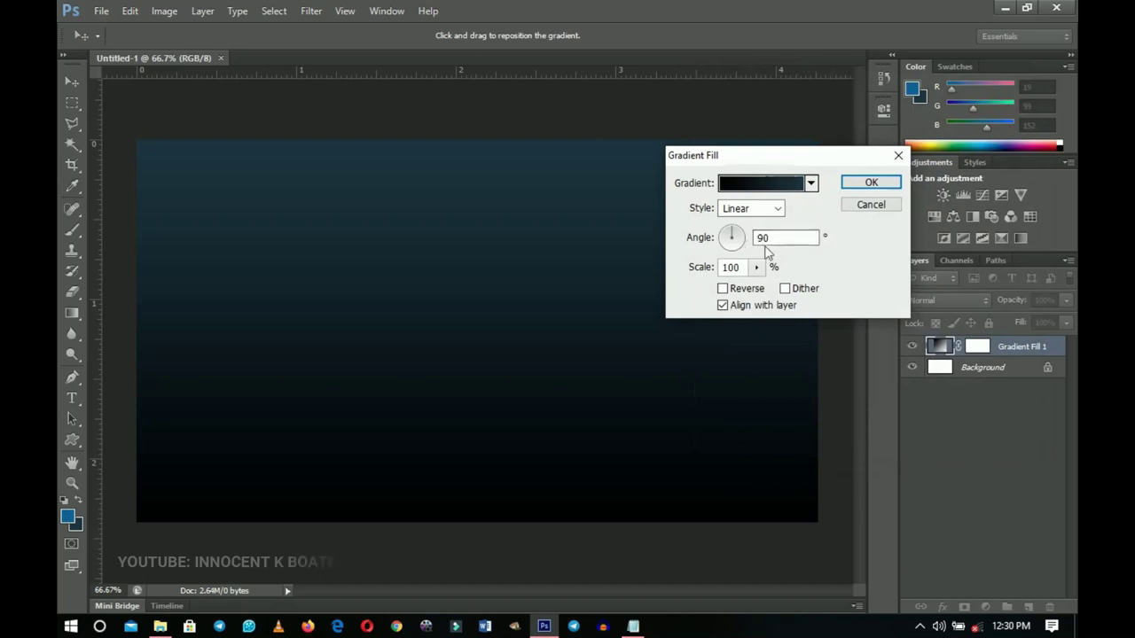
{"action": "mouse_move", "coordinate": [739, 239]}
{"action": "left_mouse_down"}
{"action": "mouse_move", "coordinate": [753, 242]}
{"action": "mouse_move", "coordinate": [732, 237]}
{"action": "mouse_move", "coordinate": [742, 235]}
{"action": "left_mouse_up"}
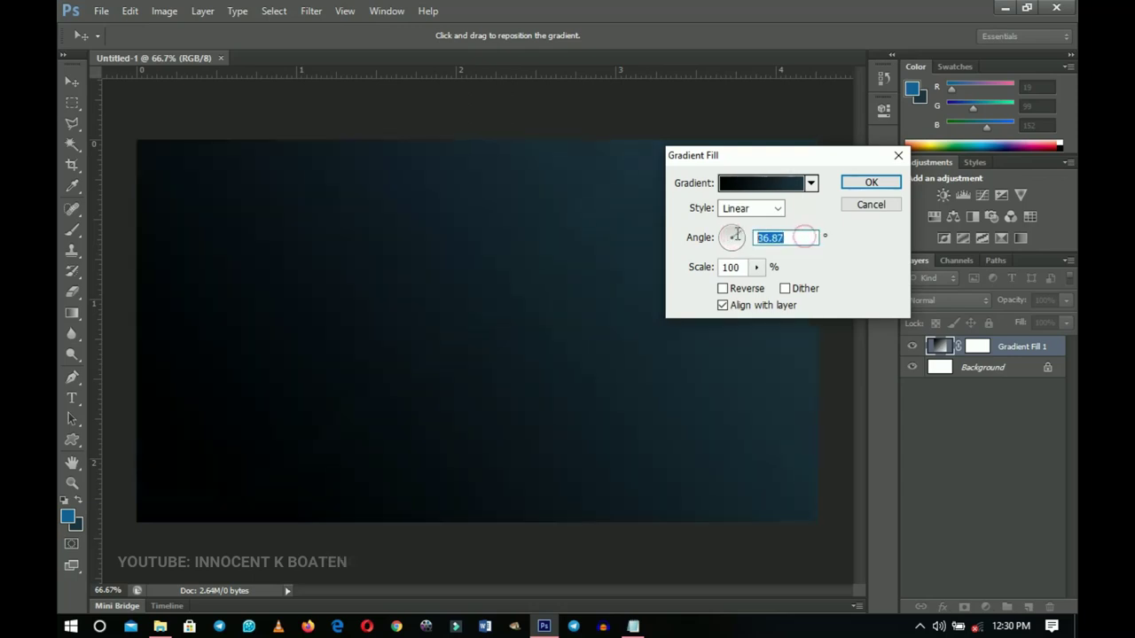
{"action": "type", "text": "28.1"}
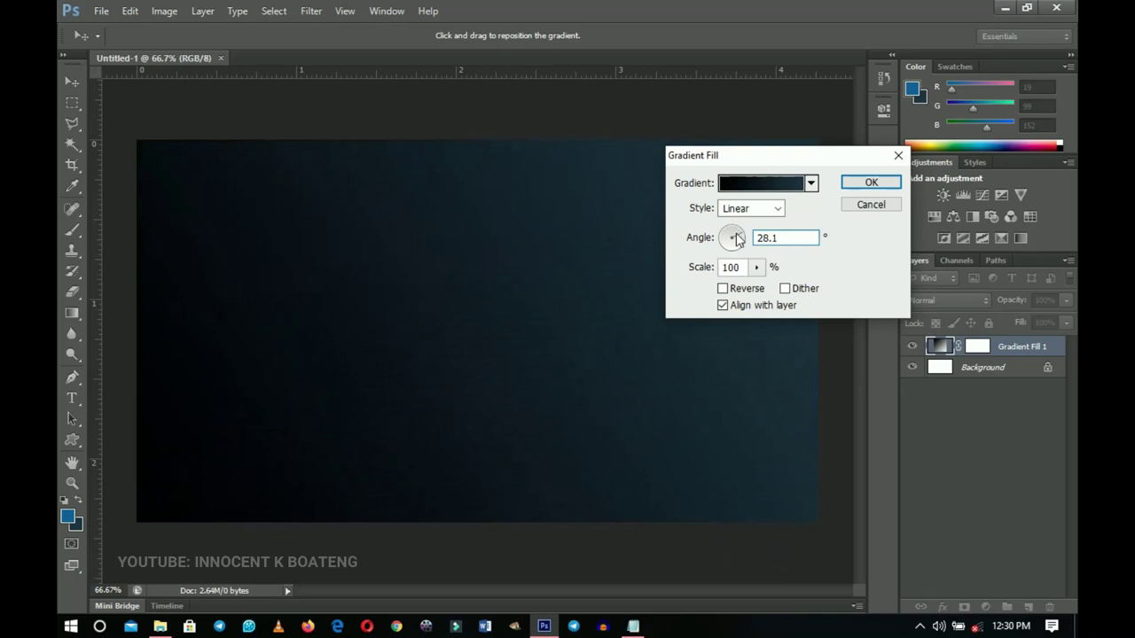
{"action": "key", "text": "Return"}
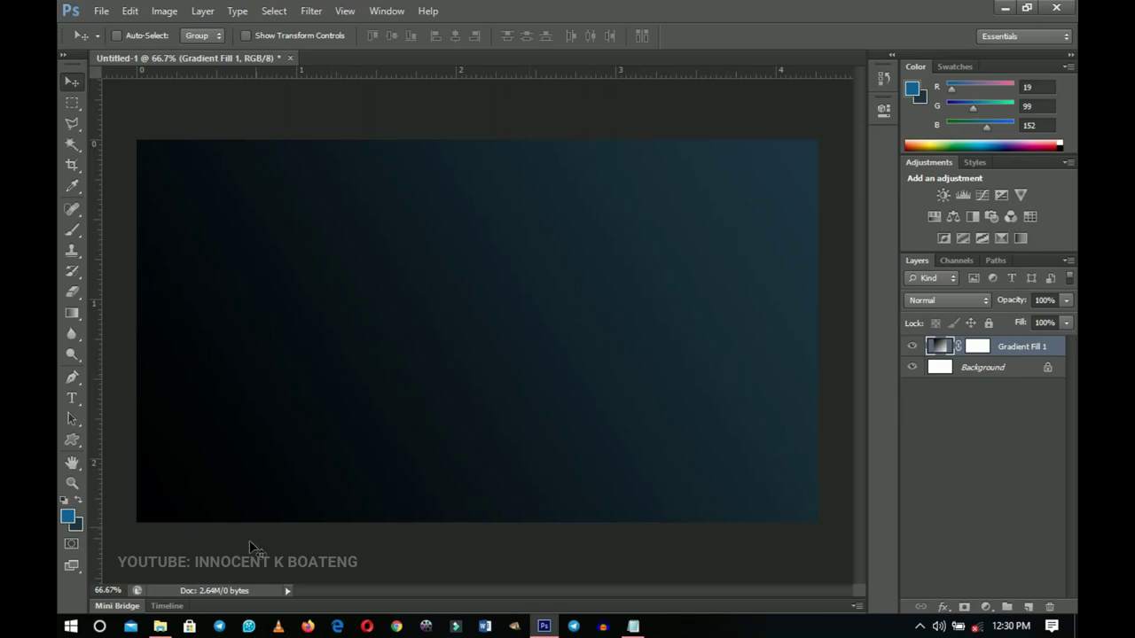
Step: Place the image 19187762 from the Iphone 12 Banner folder and scale it to about 62% so it covers the canvas
{"action": "left_click", "coordinate": [159, 626]}
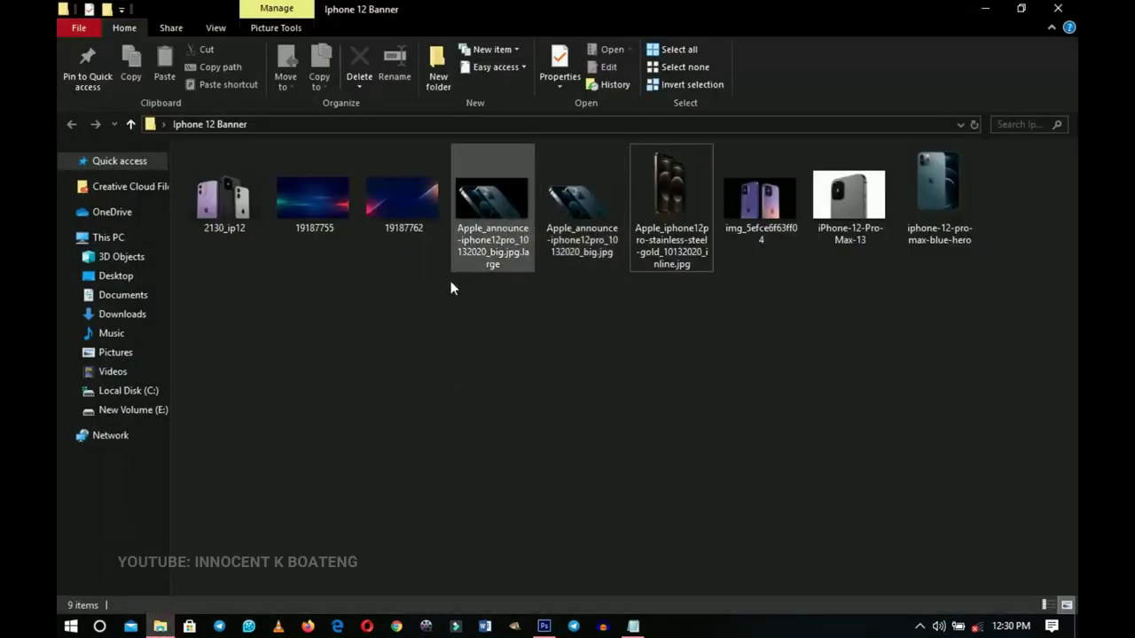
{"action": "left_click_drag", "start_coordinate": [451, 284], "coordinate": [296, 178]}
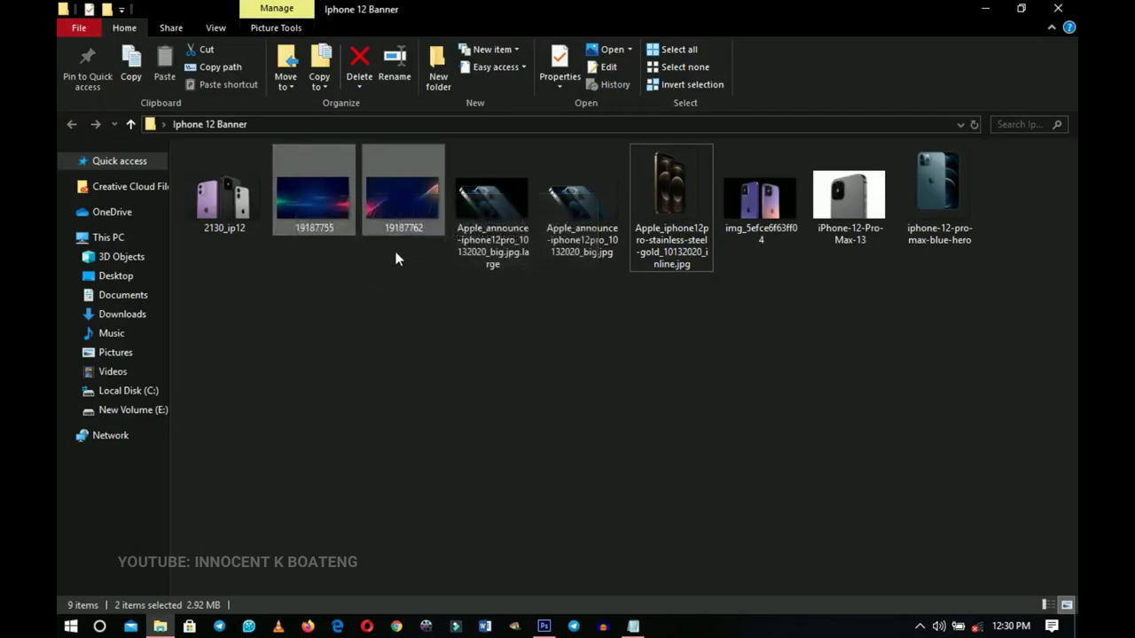
{"action": "left_click", "coordinate": [393, 250]}
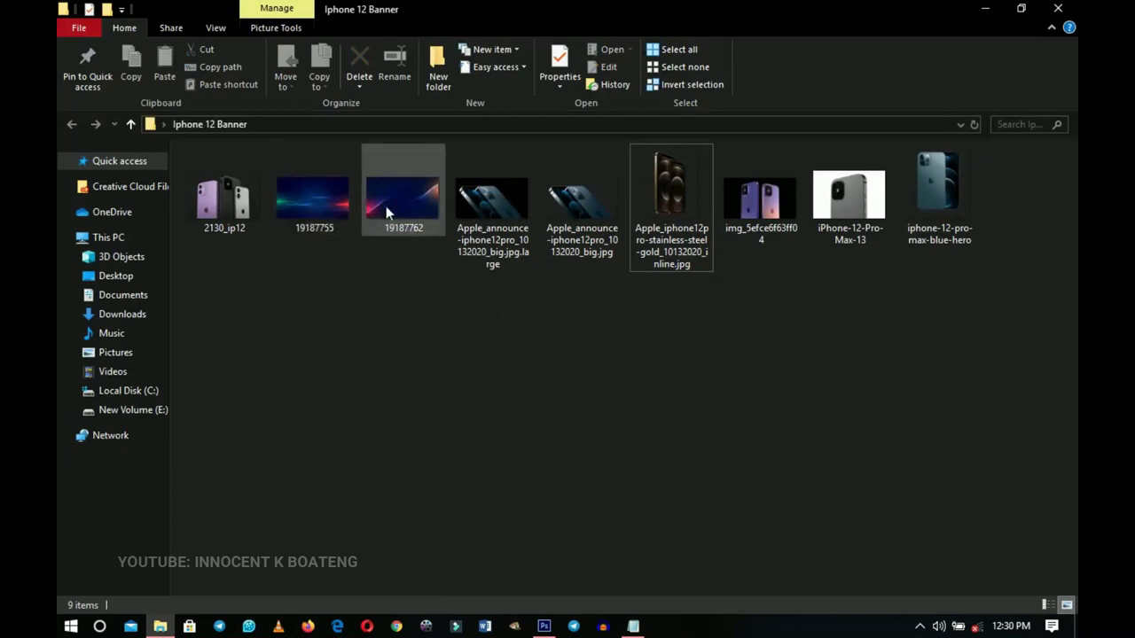
{"action": "left_click_drag", "start_coordinate": [415, 225], "coordinate": [529, 412]}
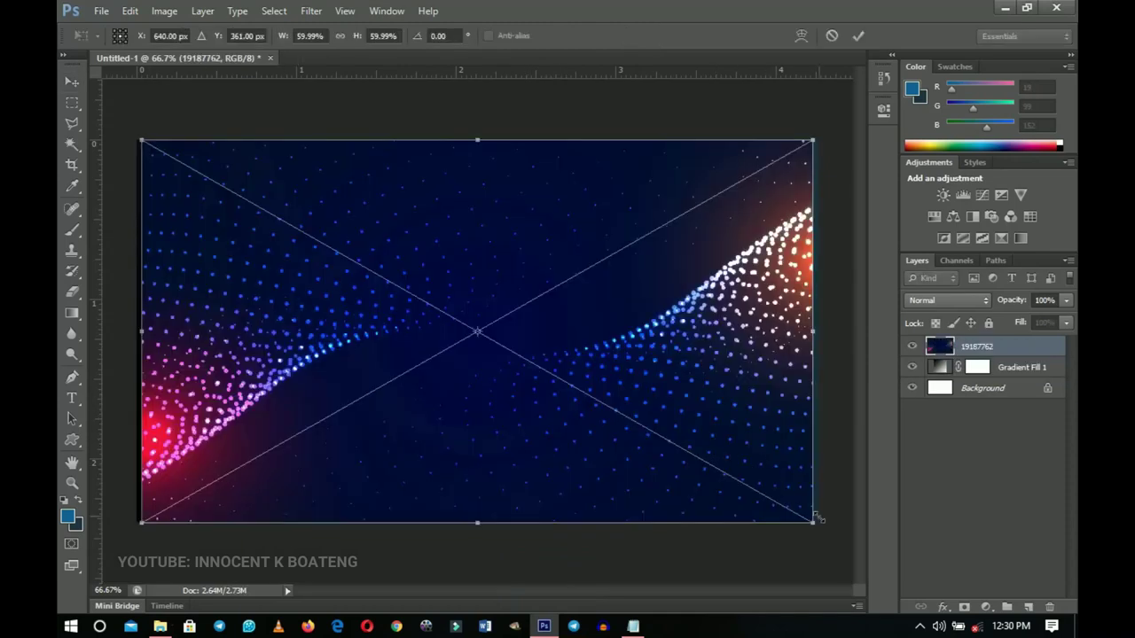
{"action": "left_click_drag", "start_coordinate": [812, 522], "coordinate": [824, 528]}
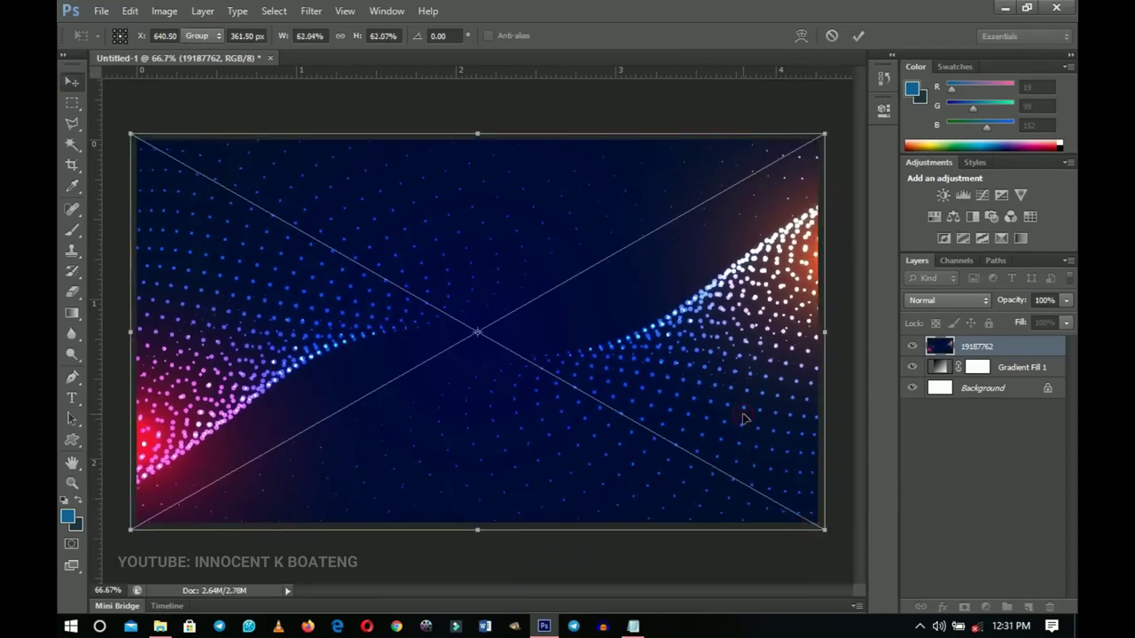
{"action": "key", "text": "Return"}
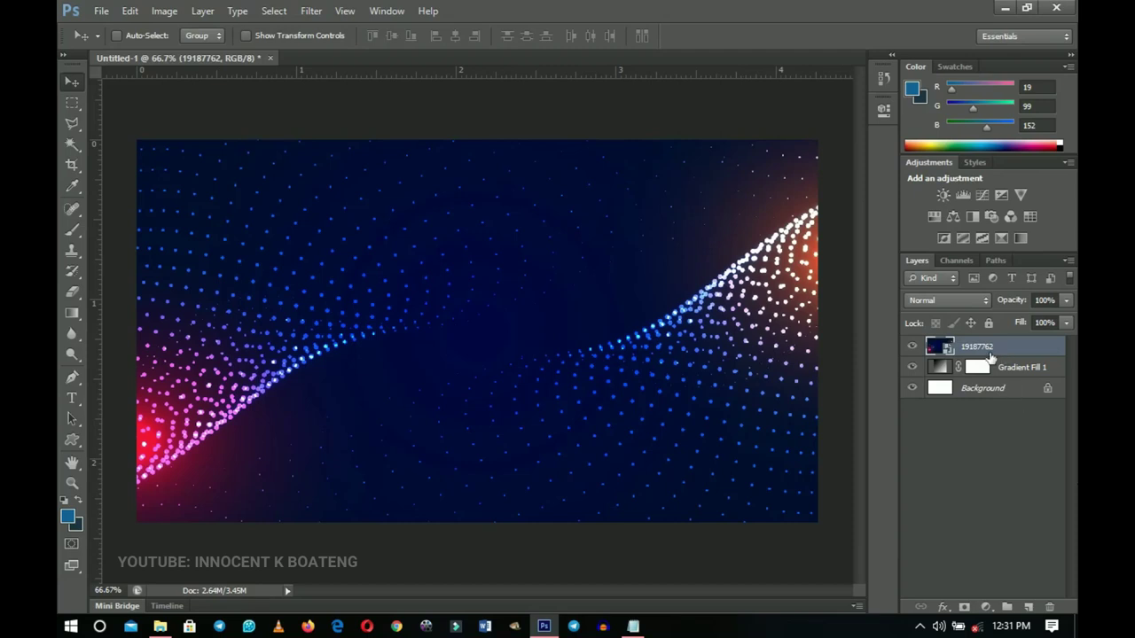
Step: Rasterize the placed 19187762 layer and desaturate it
{"action": "left_click", "coordinate": [912, 347]}
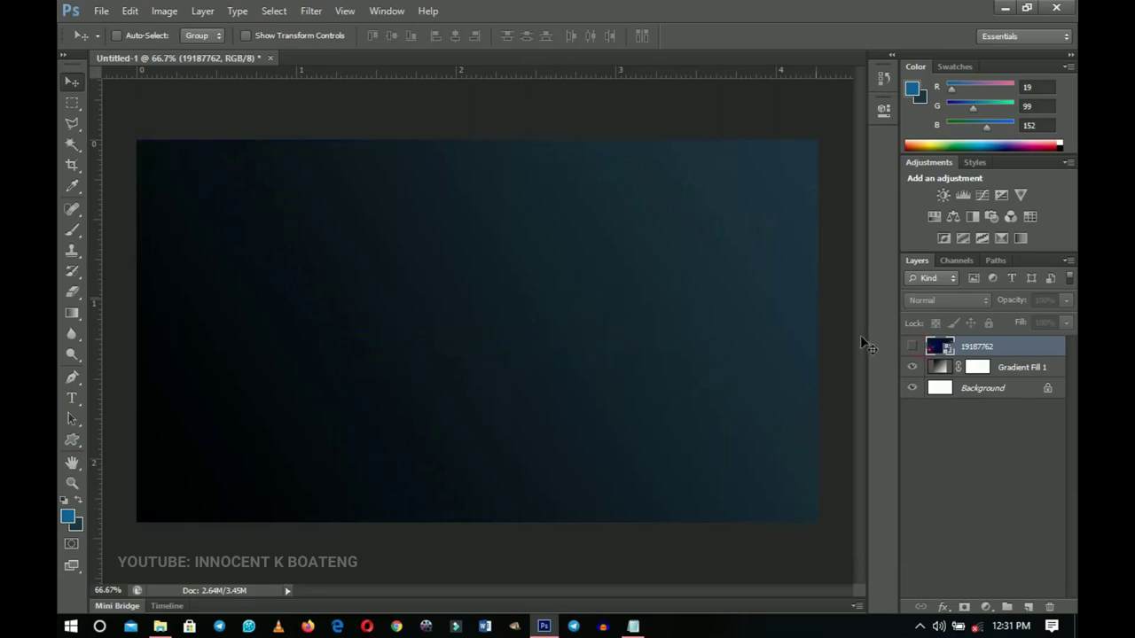
{"action": "left_click", "coordinate": [912, 346]}
{"action": "right_click", "coordinate": [1012, 346]}
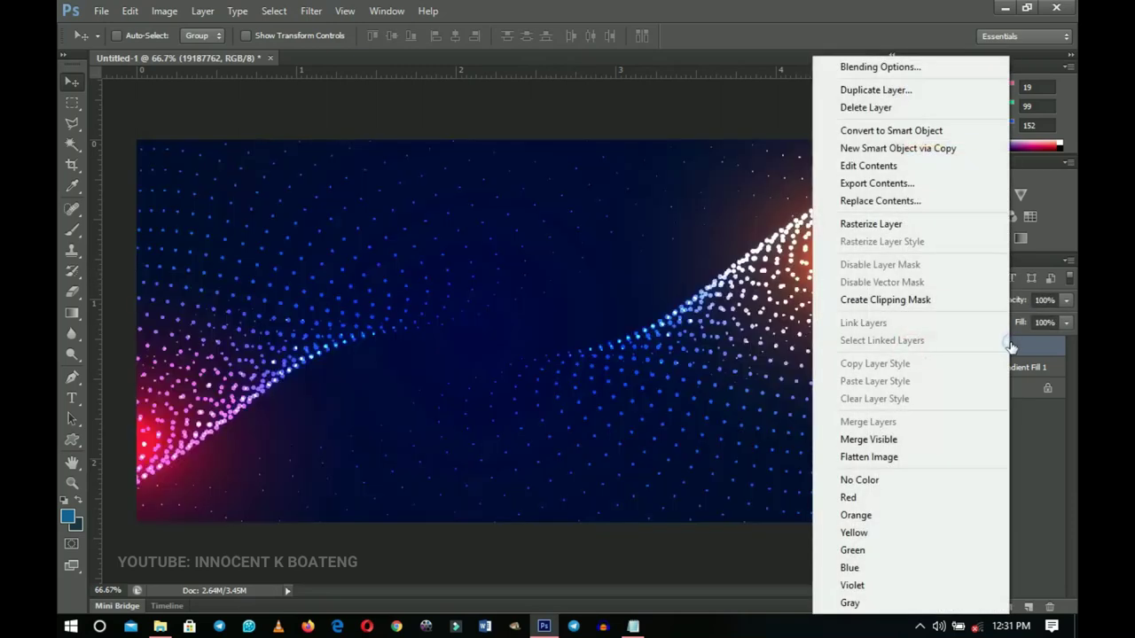
{"action": "left_click", "coordinate": [892, 225]}
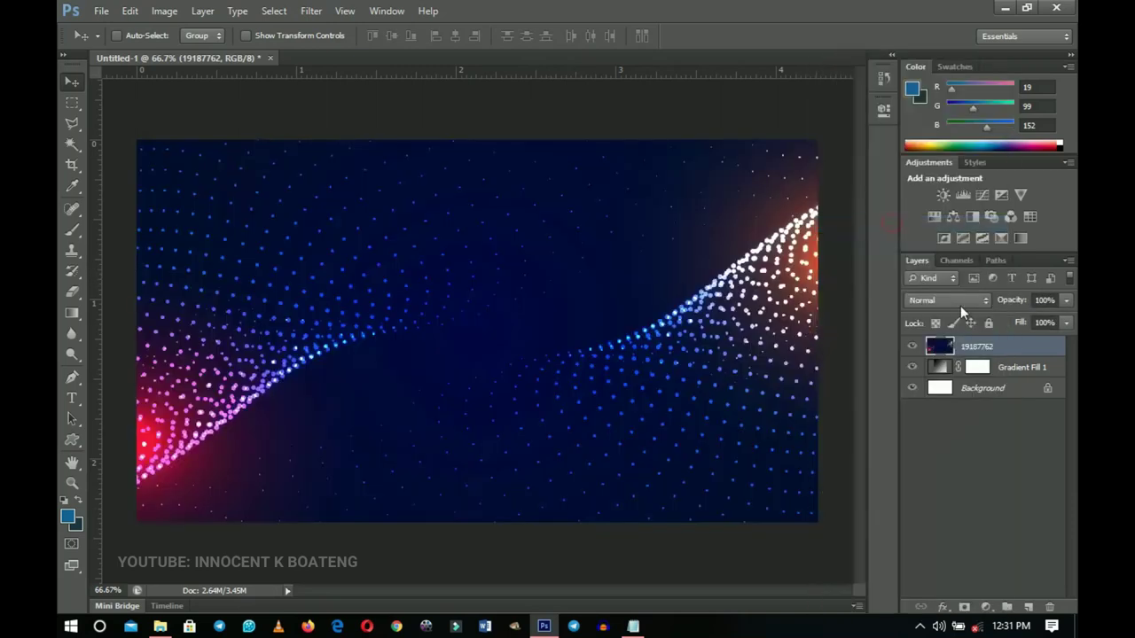
{"action": "left_click", "coordinate": [174, 16]}
{"action": "mouse_move", "coordinate": [231, 55]}
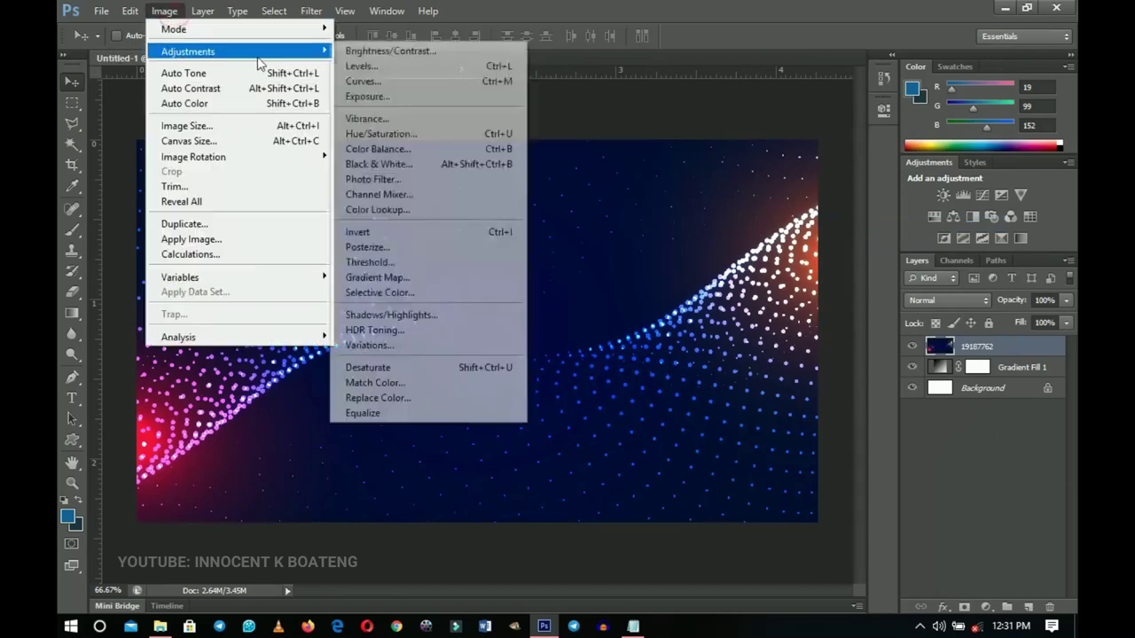
{"action": "left_click", "coordinate": [423, 368]}
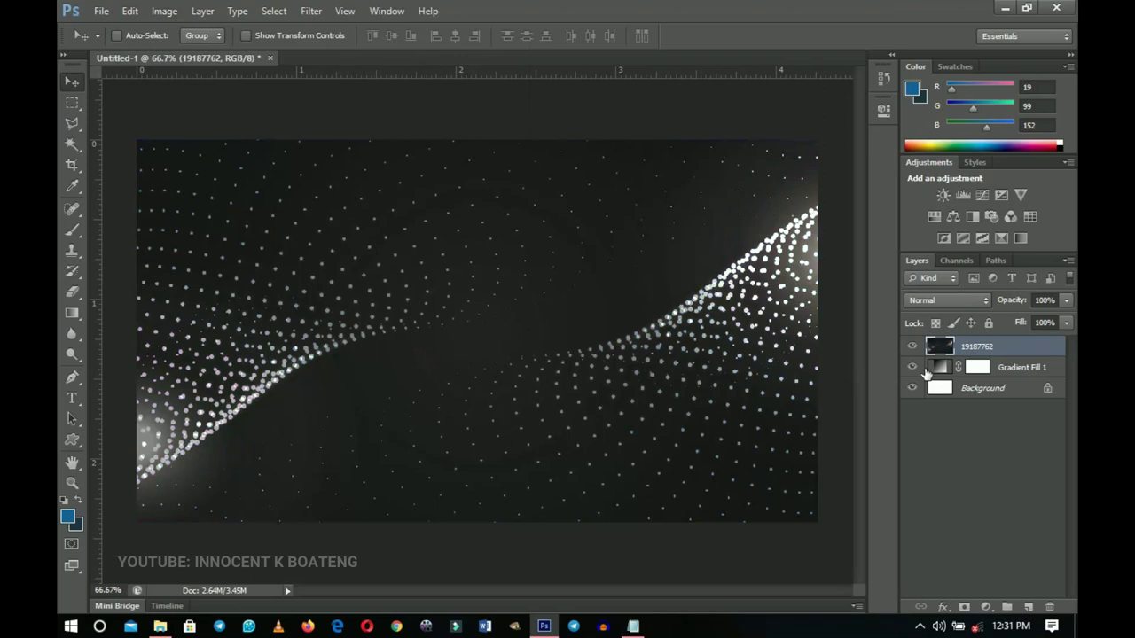
Step: Set the 19187762 layer's blend mode to Soft Light and its opacity to 70%
{"action": "left_click", "coordinate": [975, 304]}
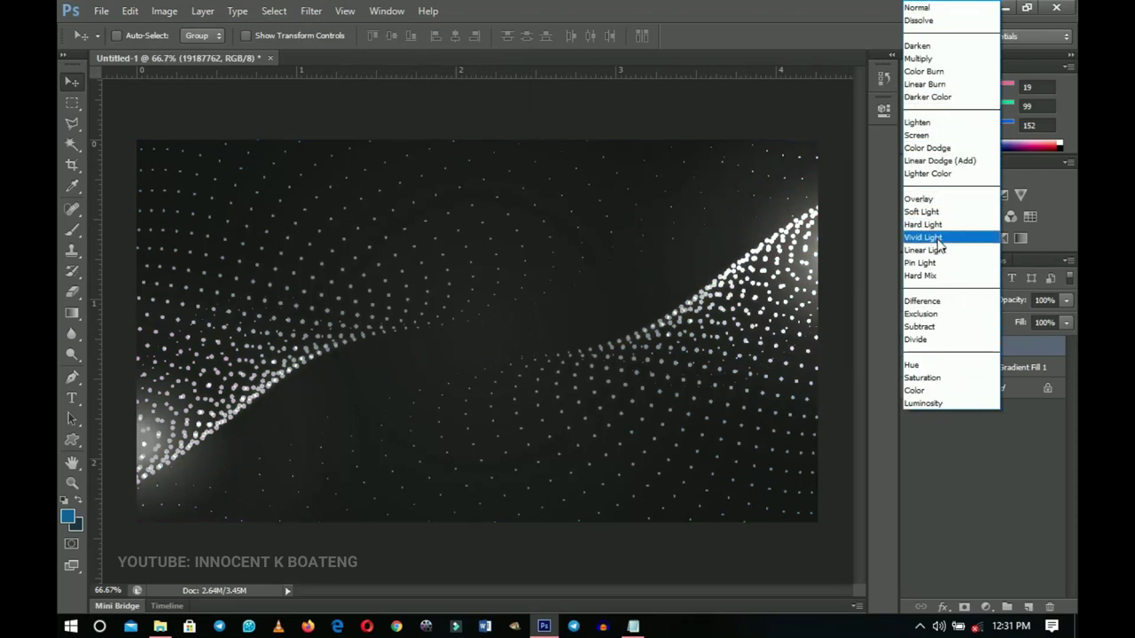
{"action": "left_click", "coordinate": [935, 213]}
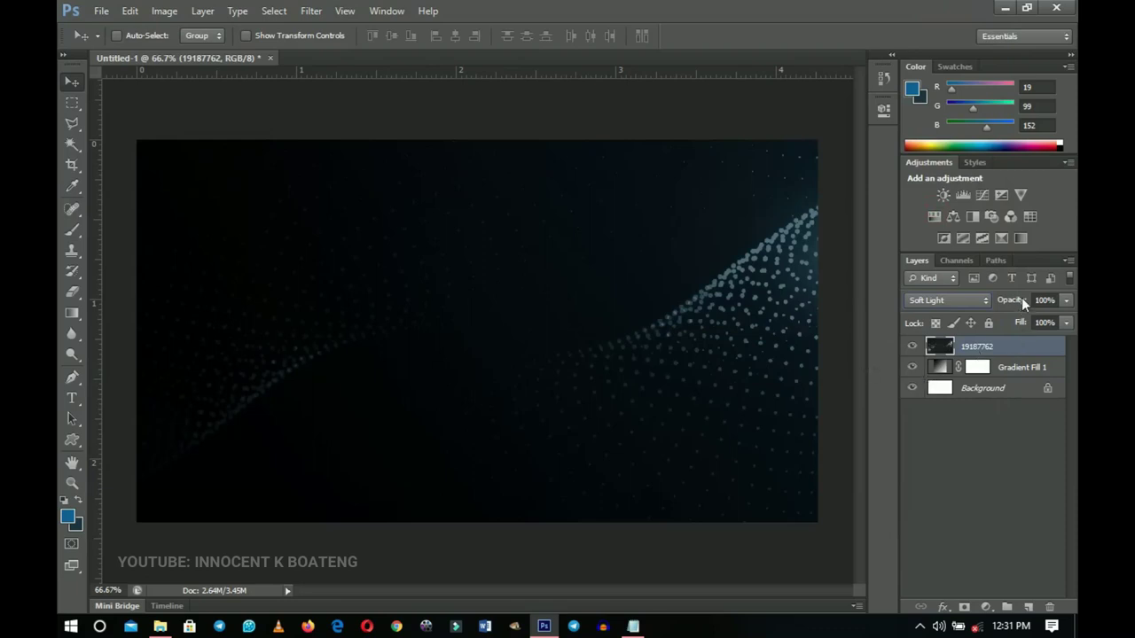
{"action": "left_click_drag", "start_coordinate": [1022, 299], "coordinate": [1008, 301]}
{"action": "type", "text": "70"}
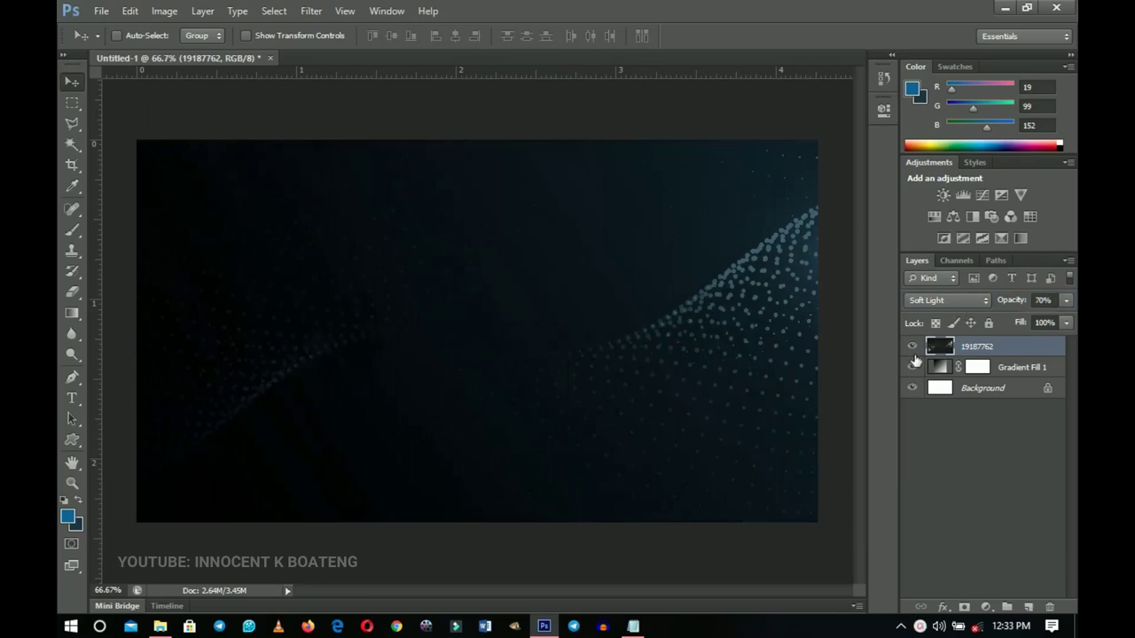
Step: Hide the 19187762 layer and place the image 19187755 from the Iphone 12 Banner folder, scaled to about 61.5% so it covers the canvas
{"action": "left_click", "coordinate": [912, 346]}
{"action": "left_click", "coordinate": [159, 626]}
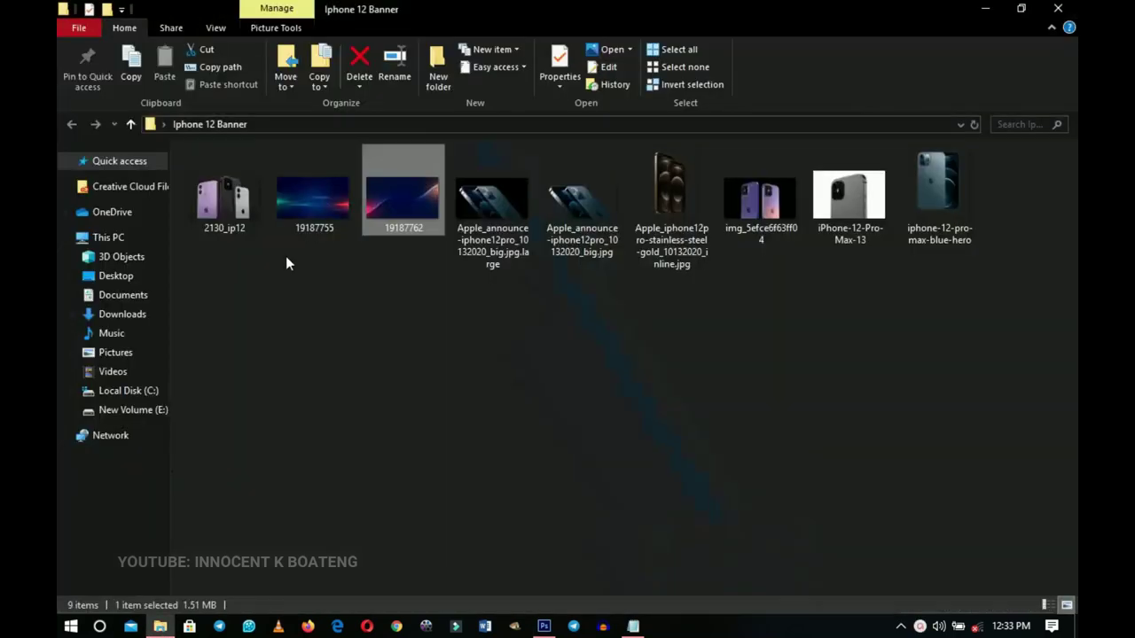
{"action": "left_click_drag", "start_coordinate": [327, 219], "coordinate": [519, 475]}
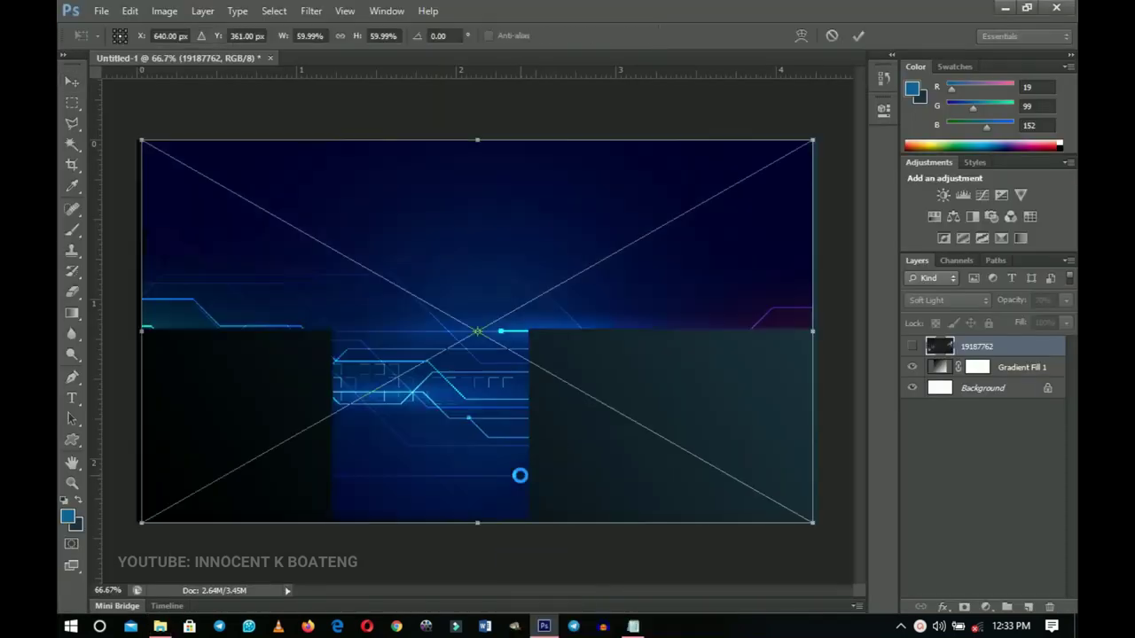
{"action": "mouse_move", "coordinate": [818, 528]}
{"action": "left_mouse_down"}
{"action": "mouse_move", "coordinate": [831, 528]}
{"action": "mouse_move", "coordinate": [821, 528]}
{"action": "left_mouse_up"}
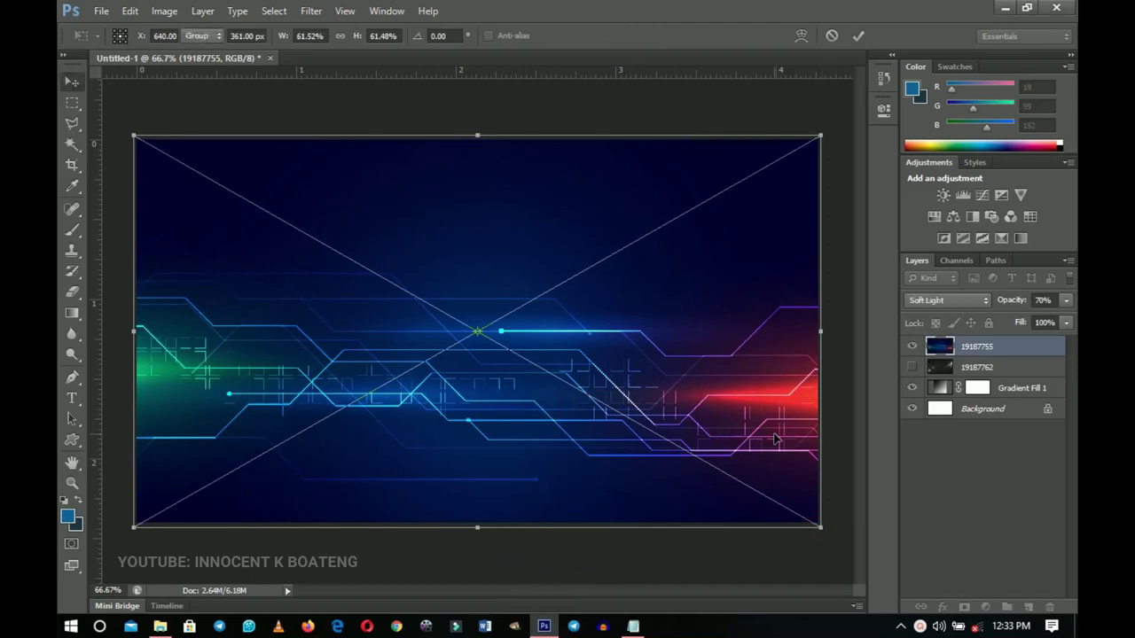
{"action": "key", "text": "Return"}
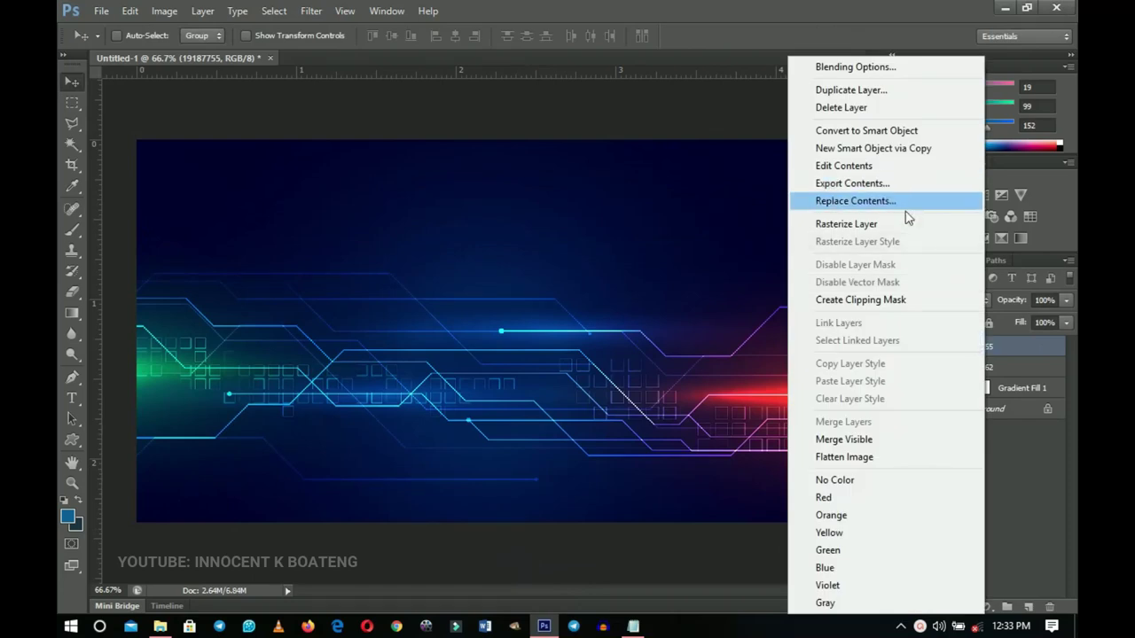
Step: Rasterize the placed 19187755 layer and desaturate it
{"action": "left_click", "coordinate": [901, 224]}
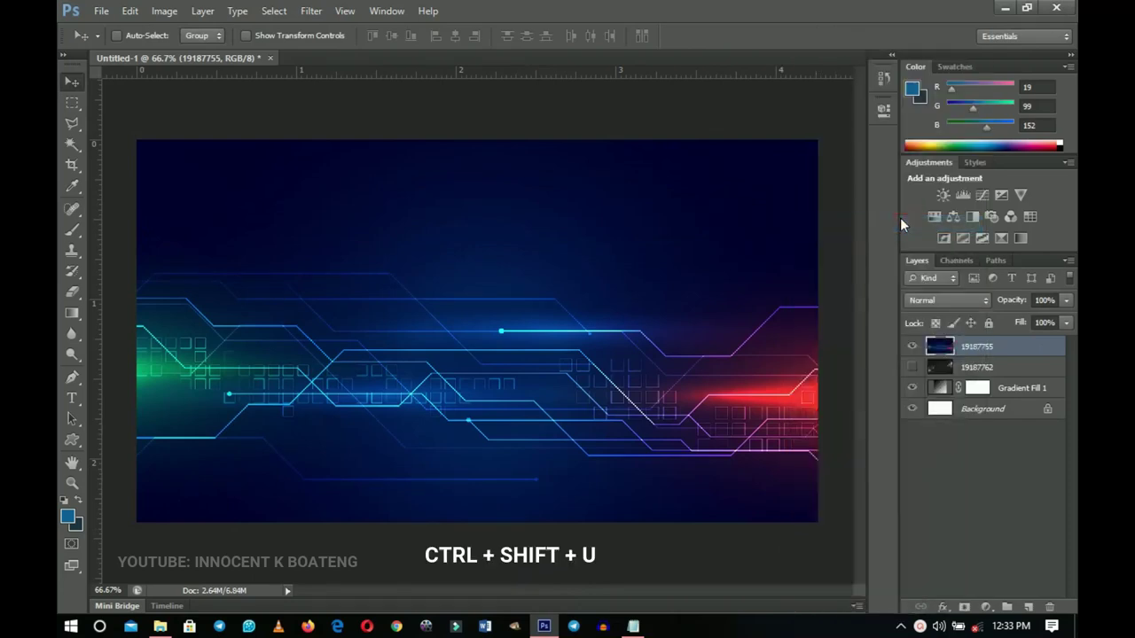
{"action": "key", "text": "ctrl+shift+u"}
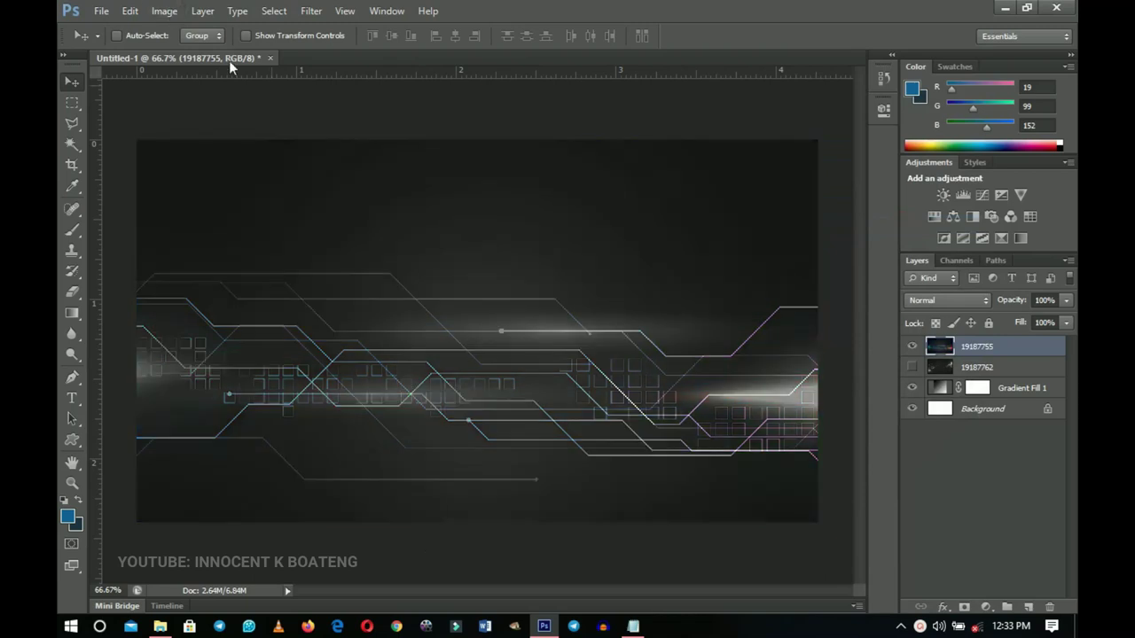
Step: Set the 19187755 layer's blend mode to Soft Light, and show the 19187762 layer in its place
{"action": "left_click", "coordinate": [951, 301]}
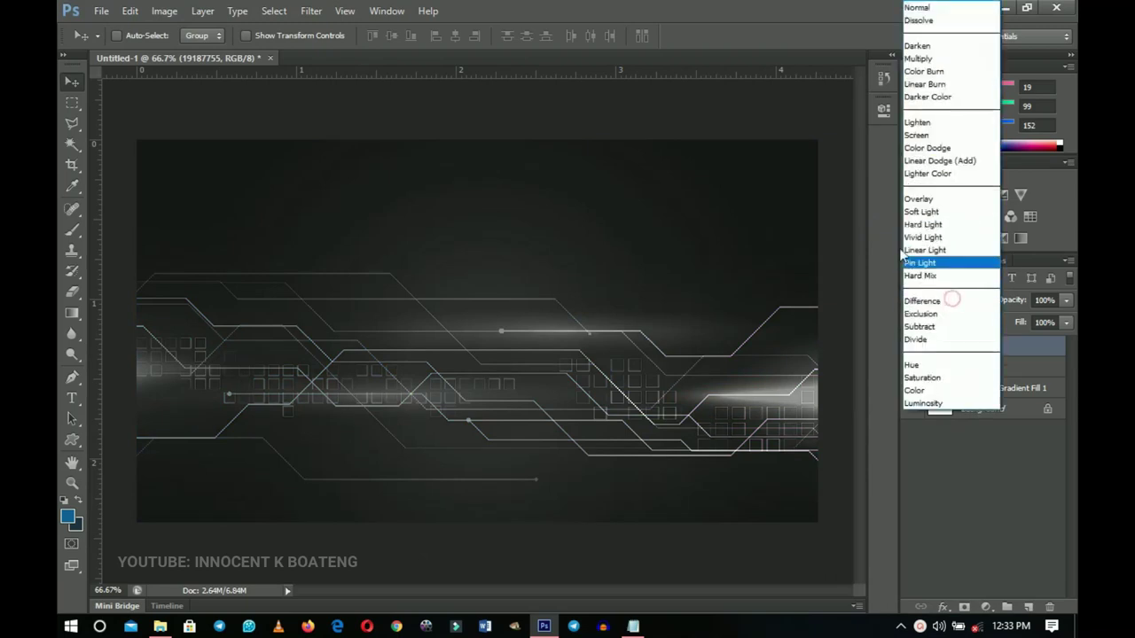
{"action": "left_click", "coordinate": [921, 212]}
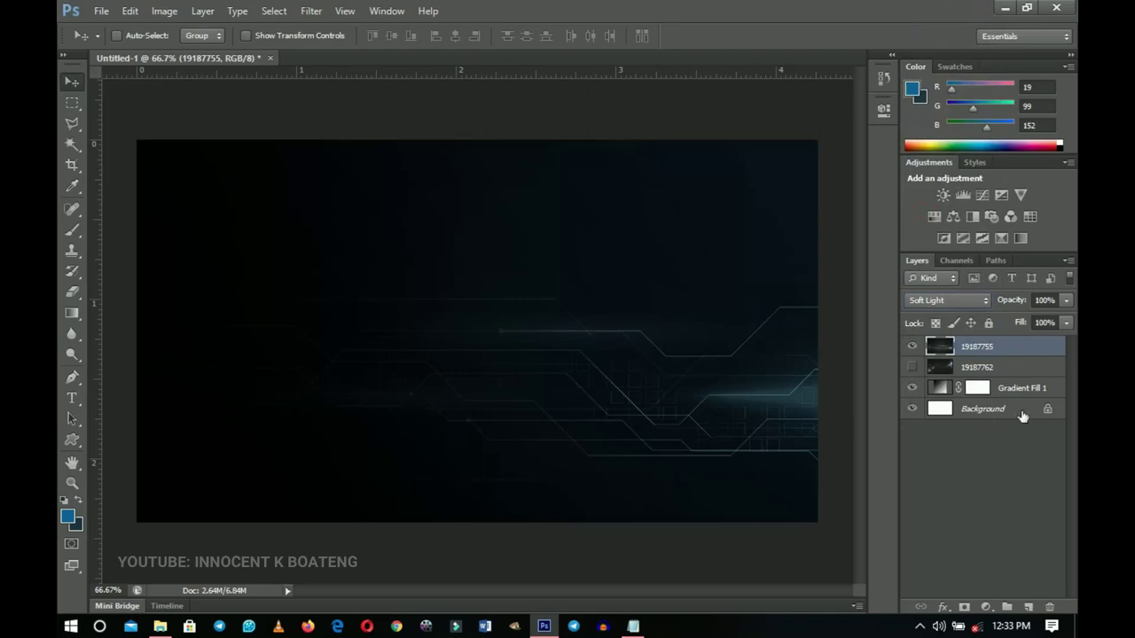
{"action": "left_click", "coordinate": [911, 367]}
{"action": "left_click", "coordinate": [912, 346]}
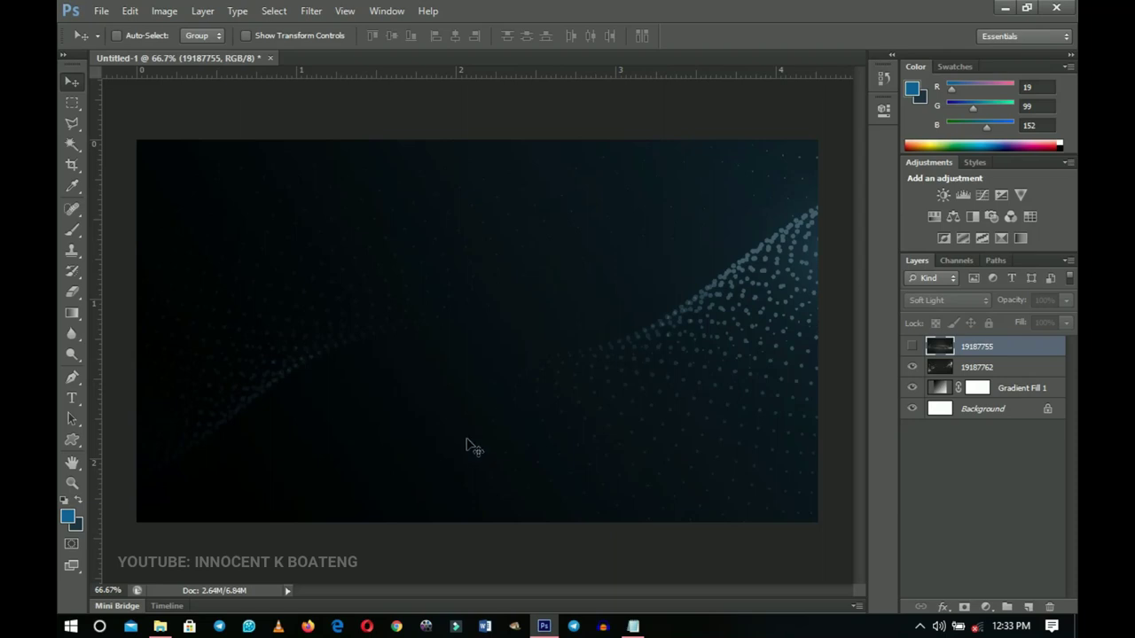
Step: Place the image Apple_announce-iphone12pro_10132020_big.jpg from the Iphone 12 Banner folder into the banner
{"action": "left_click", "coordinate": [160, 626]}
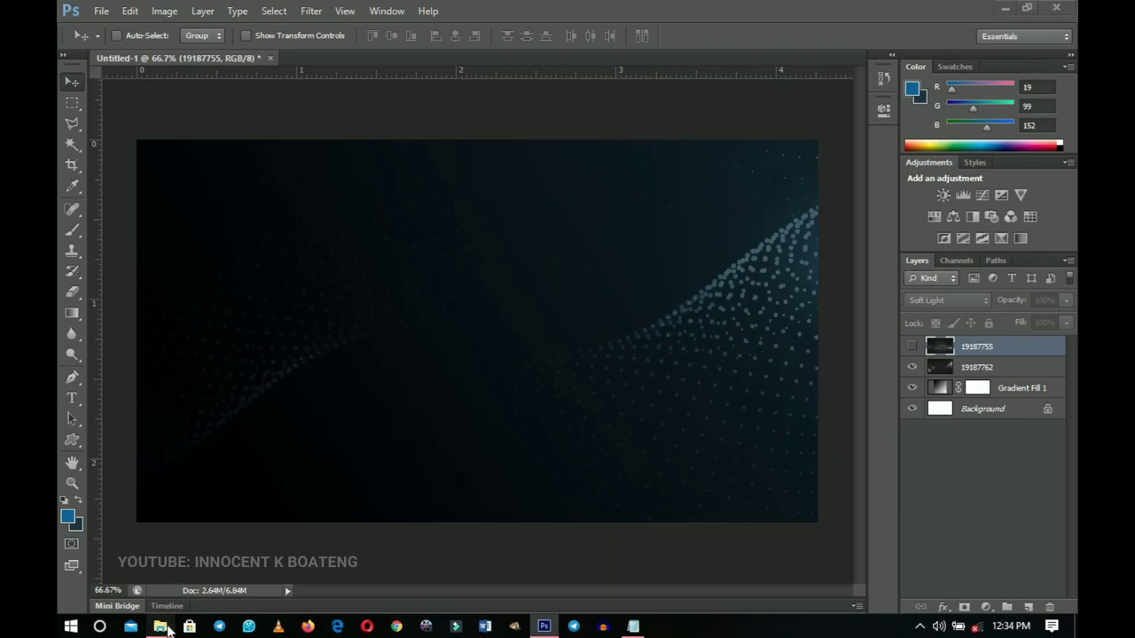
{"action": "left_click_drag", "start_coordinate": [593, 303], "coordinate": [496, 204]}
{"action": "left_click", "coordinate": [486, 198]}
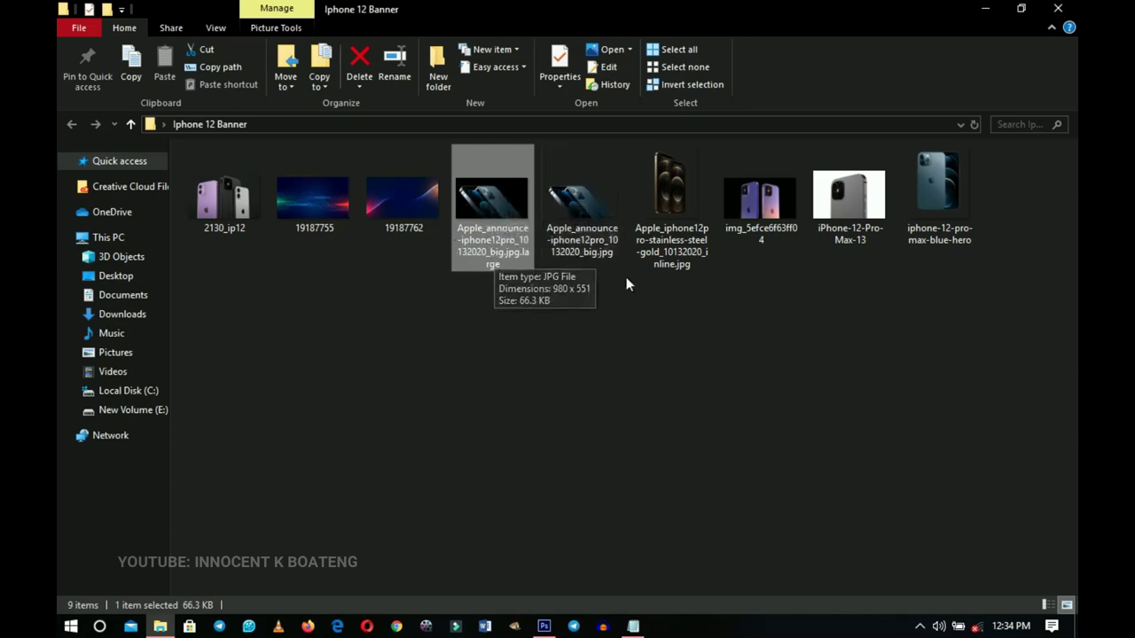
{"action": "left_click", "coordinate": [581, 219]}
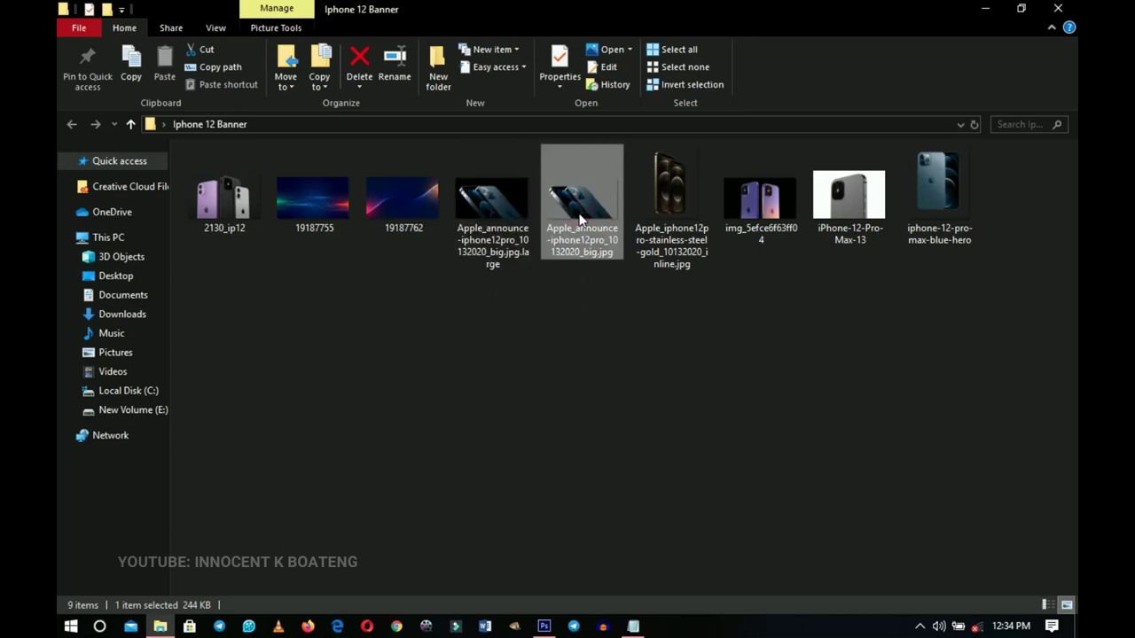
{"action": "left_click_drag", "start_coordinate": [581, 213], "coordinate": [655, 445]}
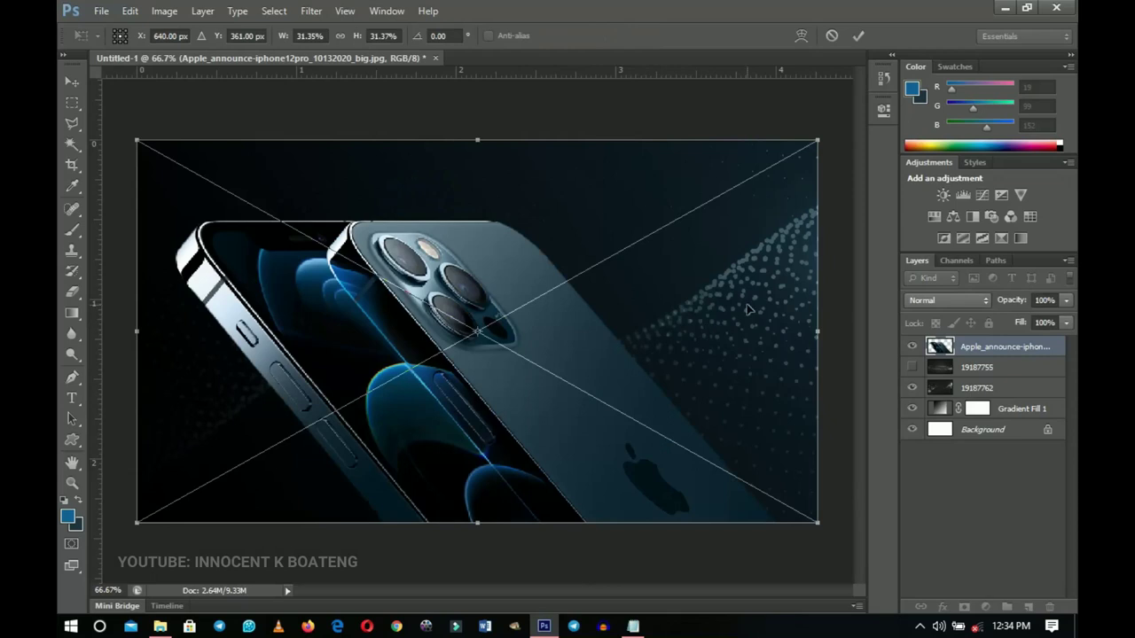
Step: Scale the placed iPhone image down and move it toward the canvas's lower-right corner
{"action": "left_click_drag", "start_coordinate": [679, 380], "coordinate": [655, 388]}
{"action": "left_click_drag", "start_coordinate": [794, 174], "coordinate": [747, 201]}
{"action": "left_click_drag", "start_coordinate": [608, 340], "coordinate": [747, 392]}
{"action": "key", "text": "Return"}
{"action": "key", "text": "z"}
{"action": "key", "text": "ctrl+0"}
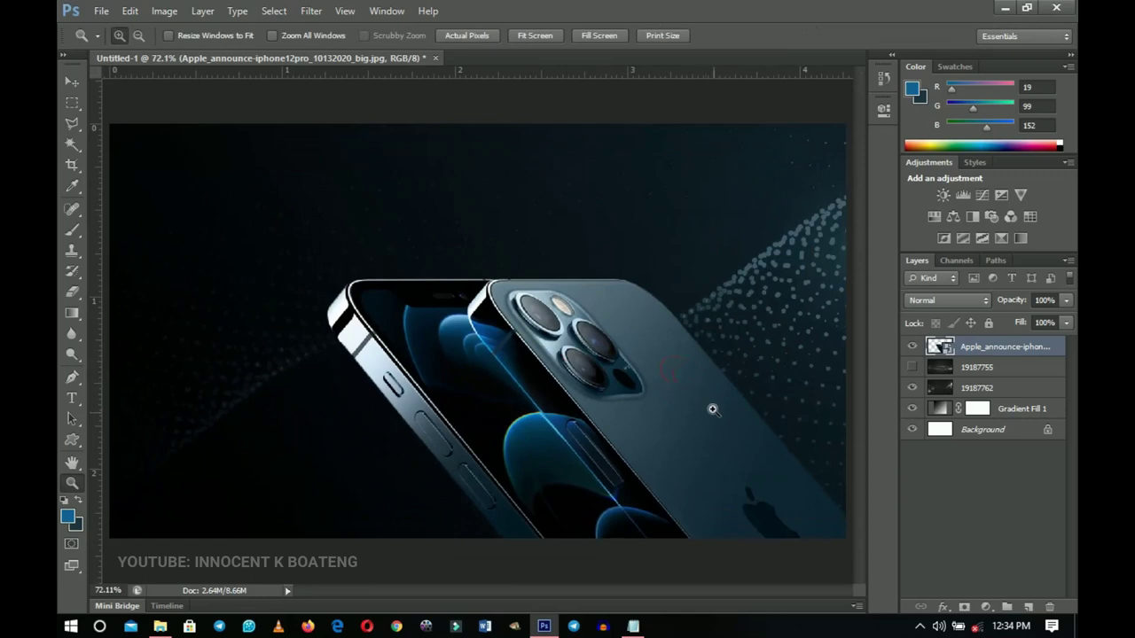
Step: Line up the phones' cropped edge with the bottom of the canvas and scale the iPhone image down slightly more
{"action": "key", "text": "v"}
{"action": "left_click_drag", "start_coordinate": [739, 492], "coordinate": [739, 417]}
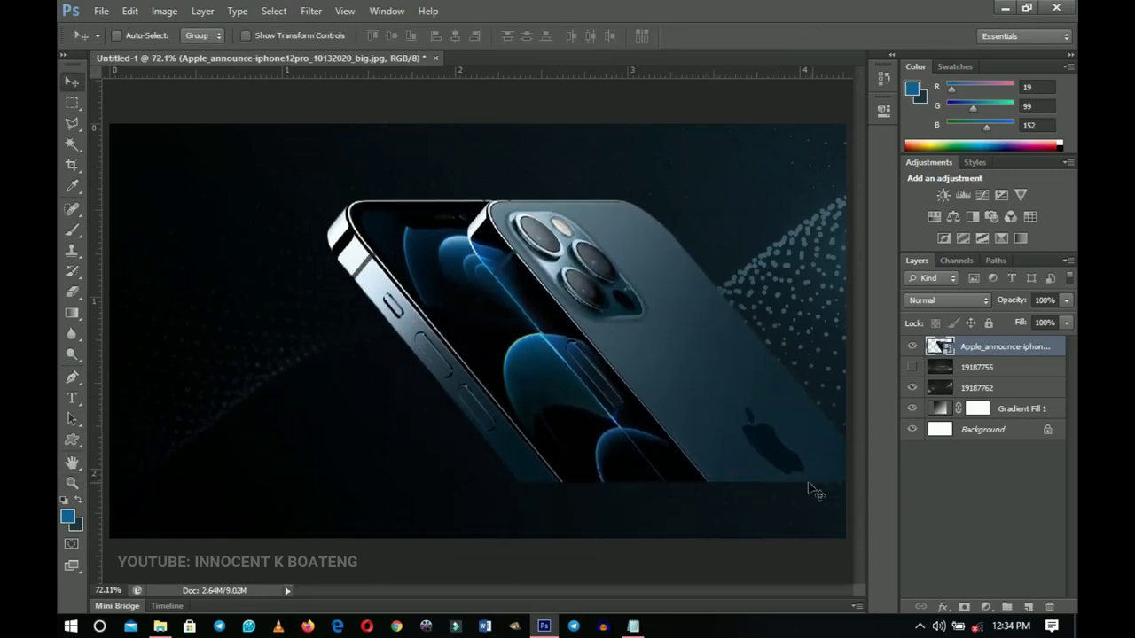
{"action": "left_click_drag", "start_coordinate": [686, 443], "coordinate": [684, 498]}
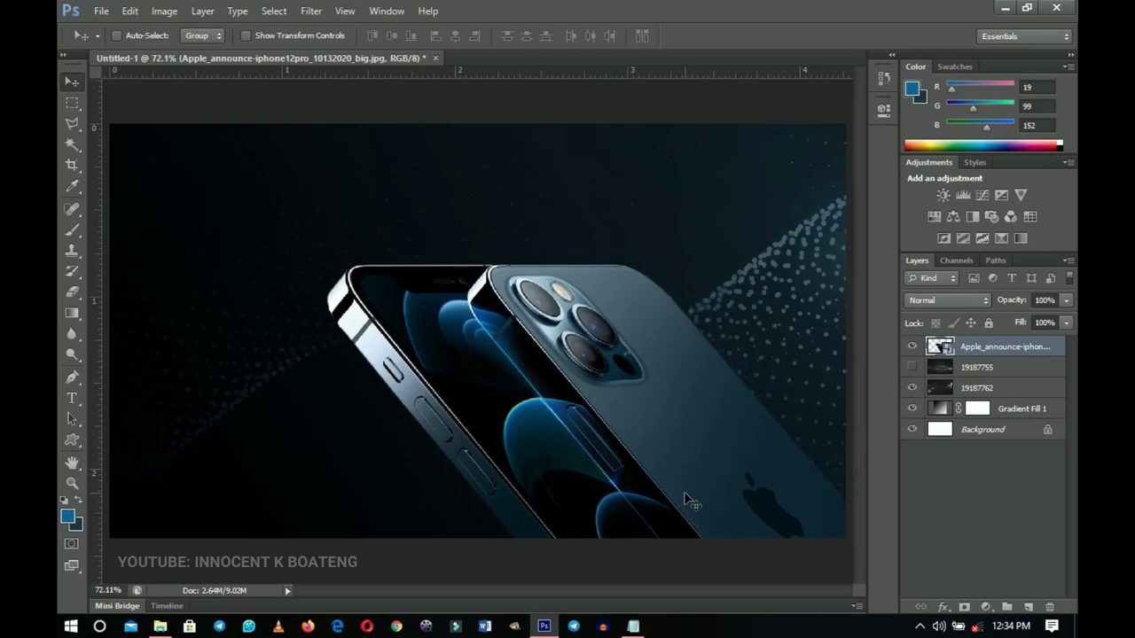
{"action": "key", "text": "ctrl+t"}
{"action": "left_click_drag", "start_coordinate": [296, 191], "coordinate": [314, 207]}
{"action": "key", "text": "Return"}
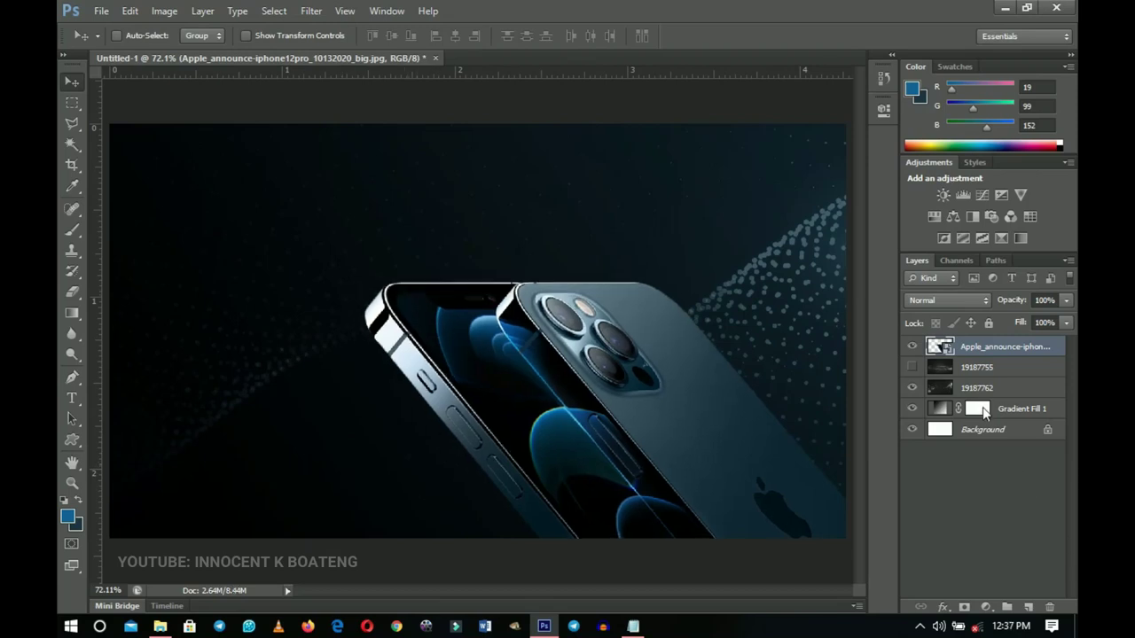
{"action": "left_click", "coordinate": [975, 390]}
{"action": "key", "text": "7"}
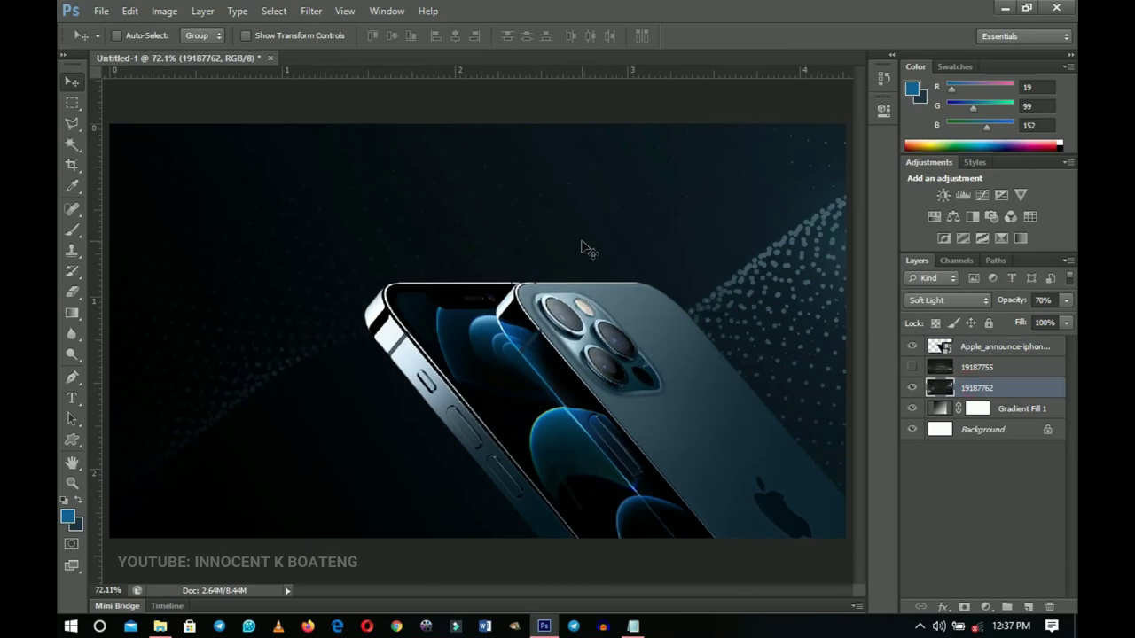
Step: Draw a circle about 390 px wide in the canvas's upper-left area, directly above the 19187755 layer
{"action": "left_click", "coordinate": [992, 367]}
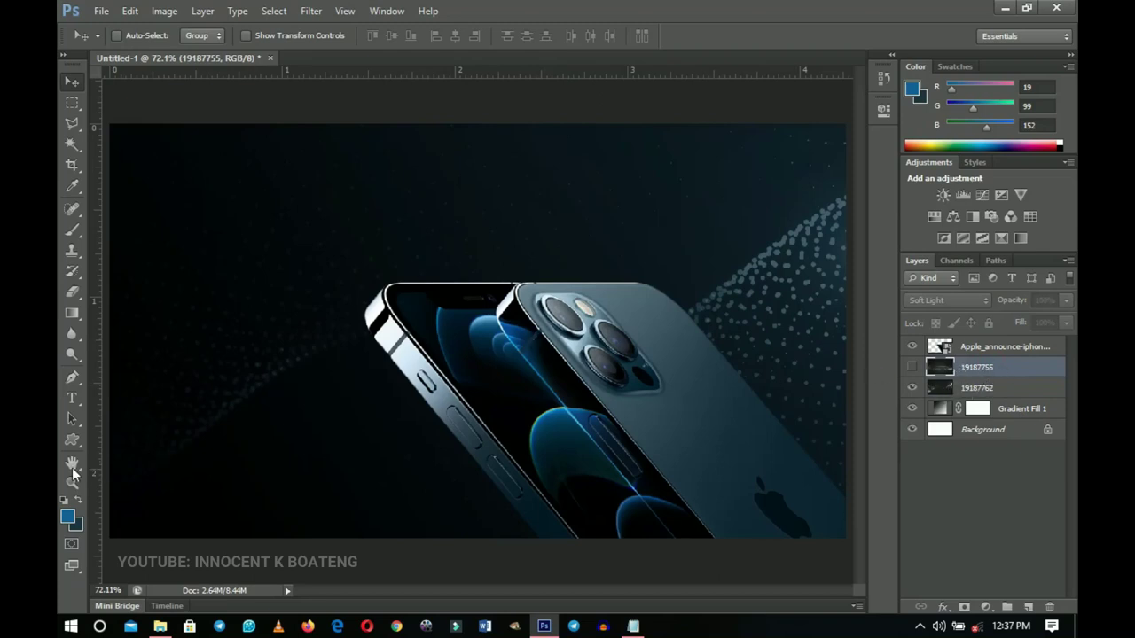
{"action": "left_click", "coordinate": [72, 439]}
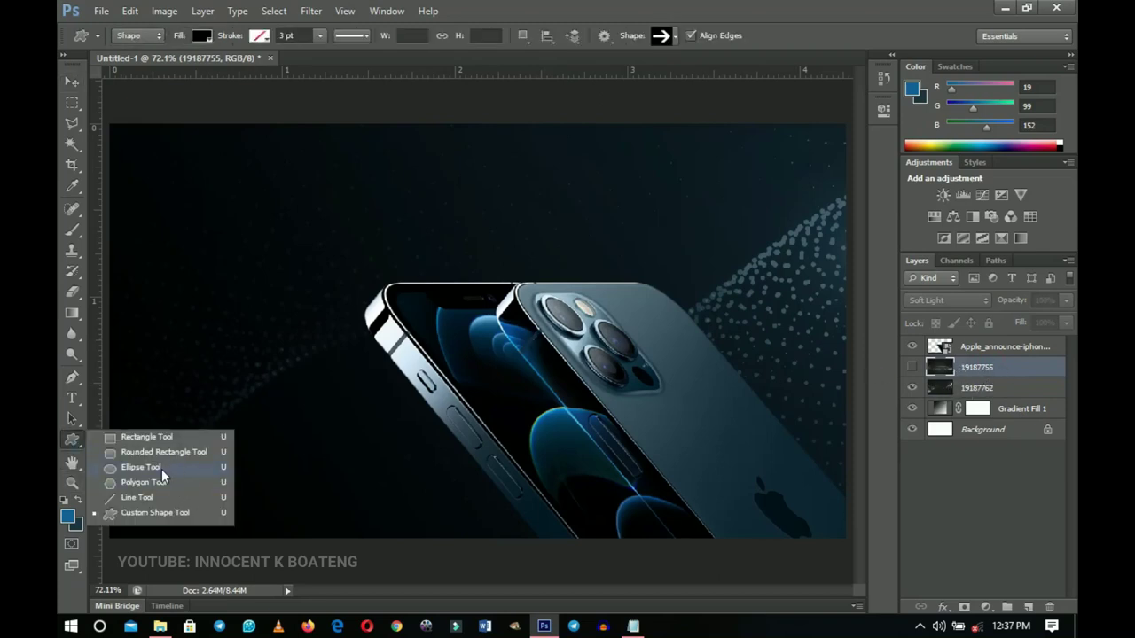
{"action": "left_click", "coordinate": [160, 469]}
{"action": "left_click_drag", "start_coordinate": [136, 155], "coordinate": [402, 380]}
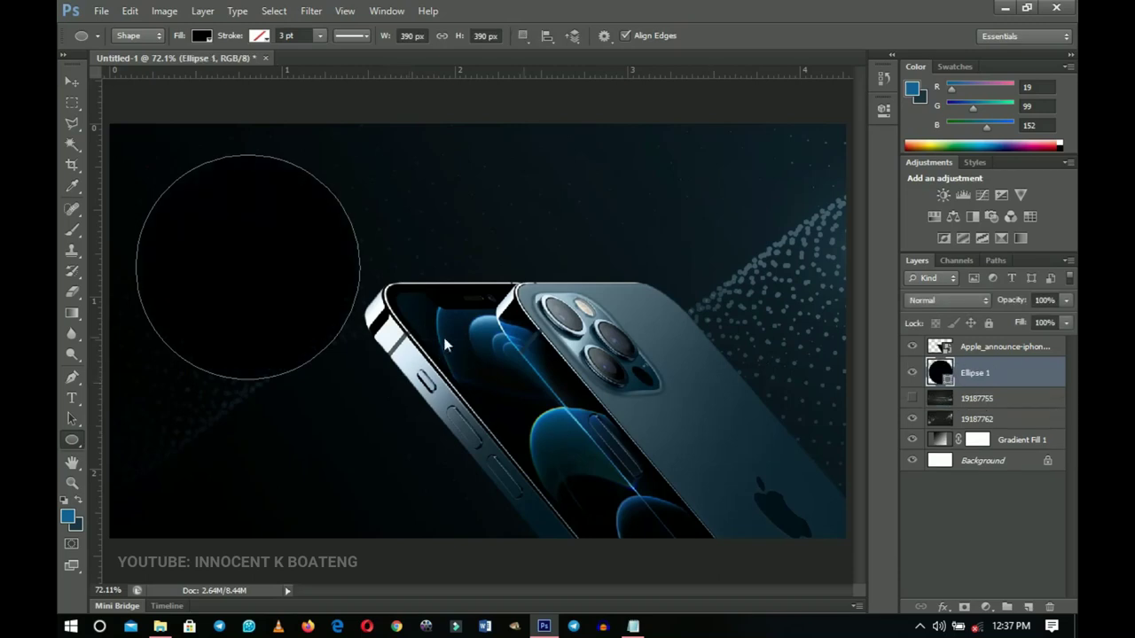
Step: Fill the circle with white (#ffffff) and set its blend mode to Soft Light
{"action": "double_click", "coordinate": [940, 372]}
{"action": "left_click_drag", "start_coordinate": [683, 219], "coordinate": [671, 210]}
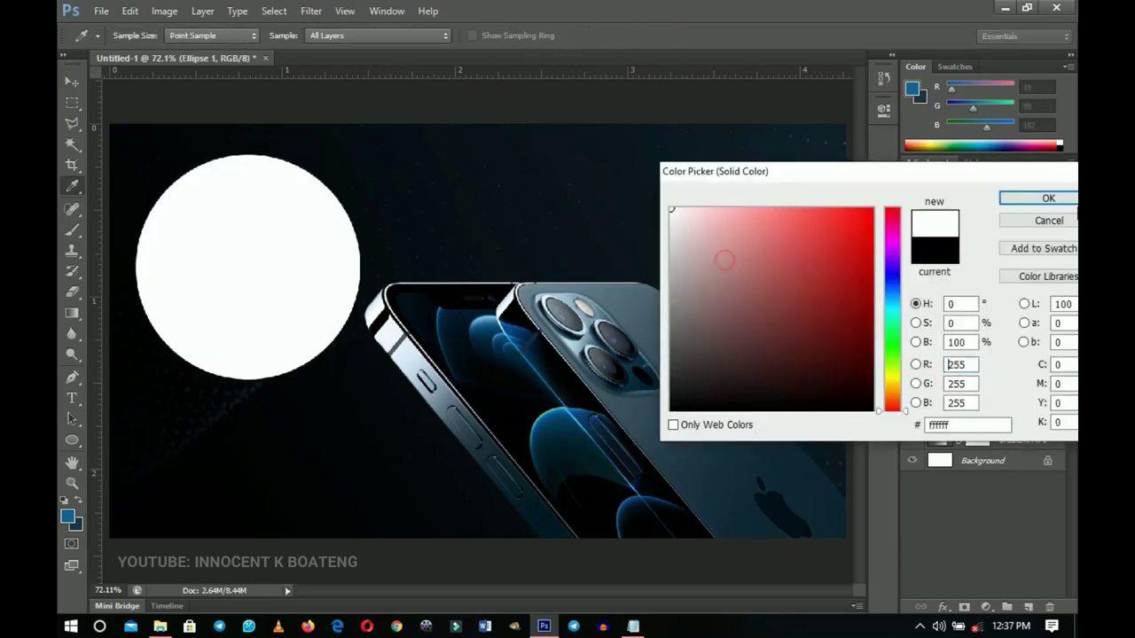
{"action": "left_click", "coordinate": [1049, 198]}
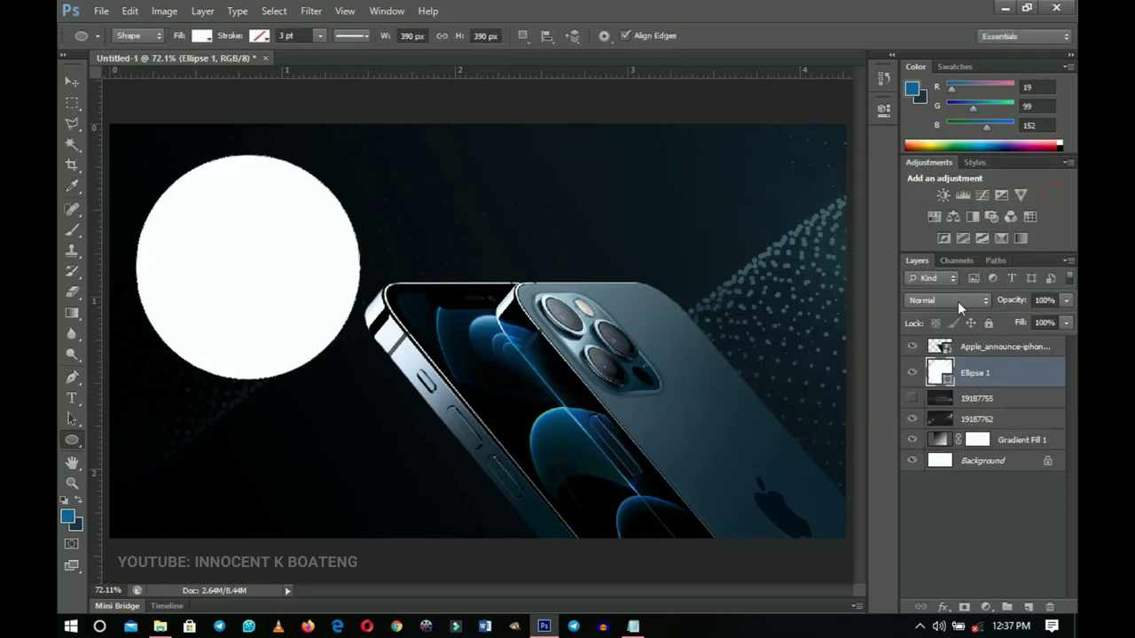
{"action": "left_click", "coordinate": [957, 301]}
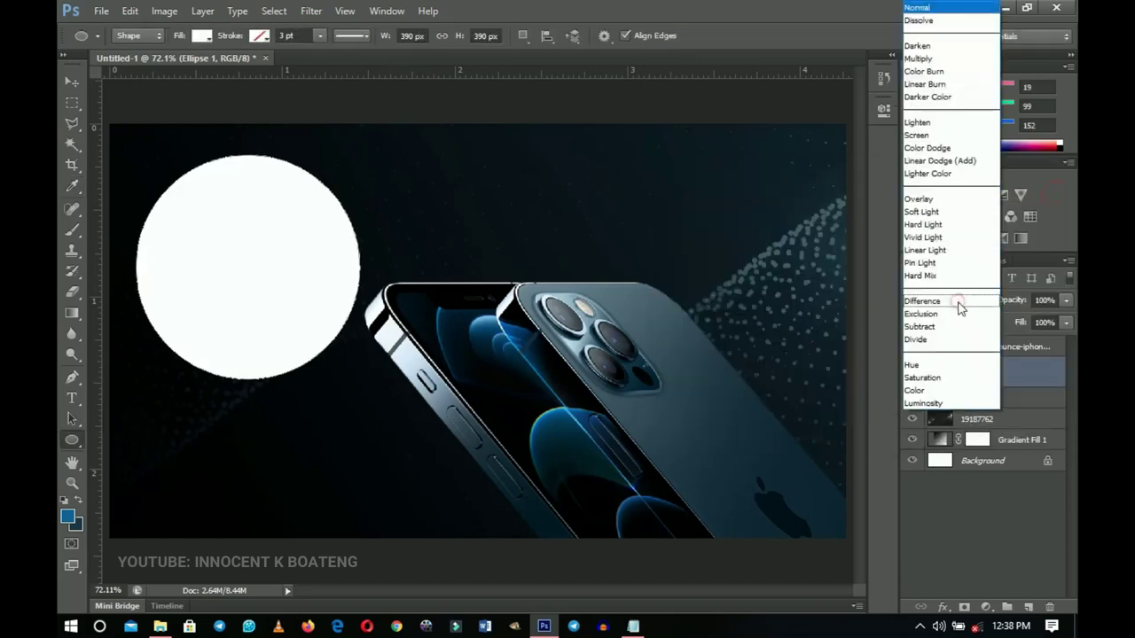
{"action": "left_click", "coordinate": [927, 212]}
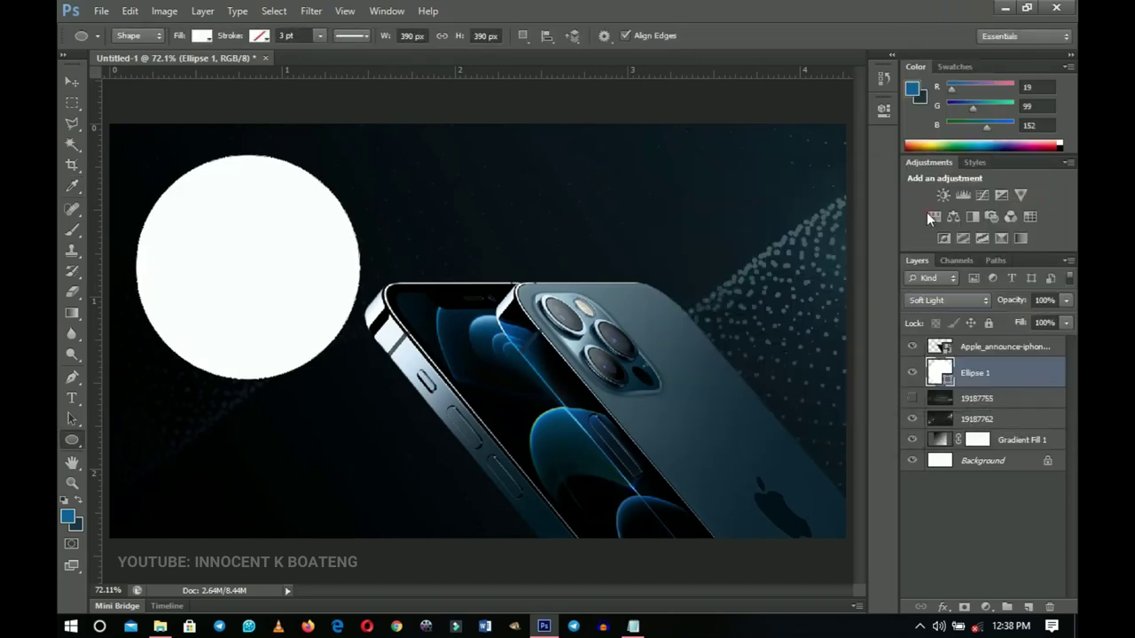
Step: Move the circle partly off the canvas's upper-left corner and set its opacity to 20%
{"action": "left_click", "coordinate": [73, 84]}
{"action": "left_click_drag", "start_coordinate": [228, 222], "coordinate": [244, 258]}
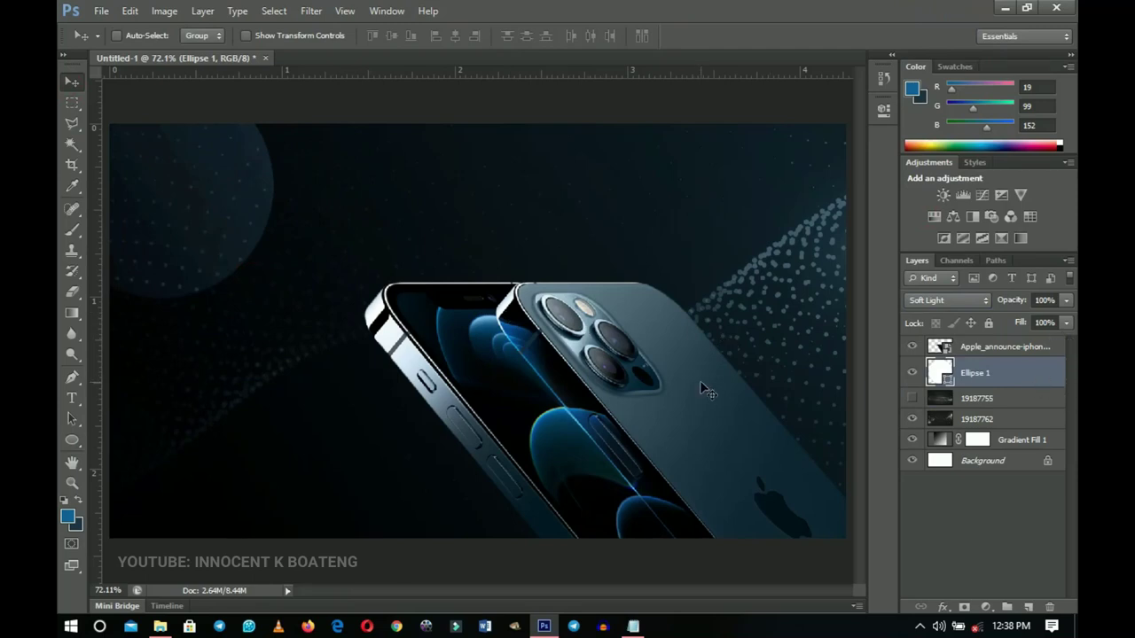
{"action": "key", "text": "2"}
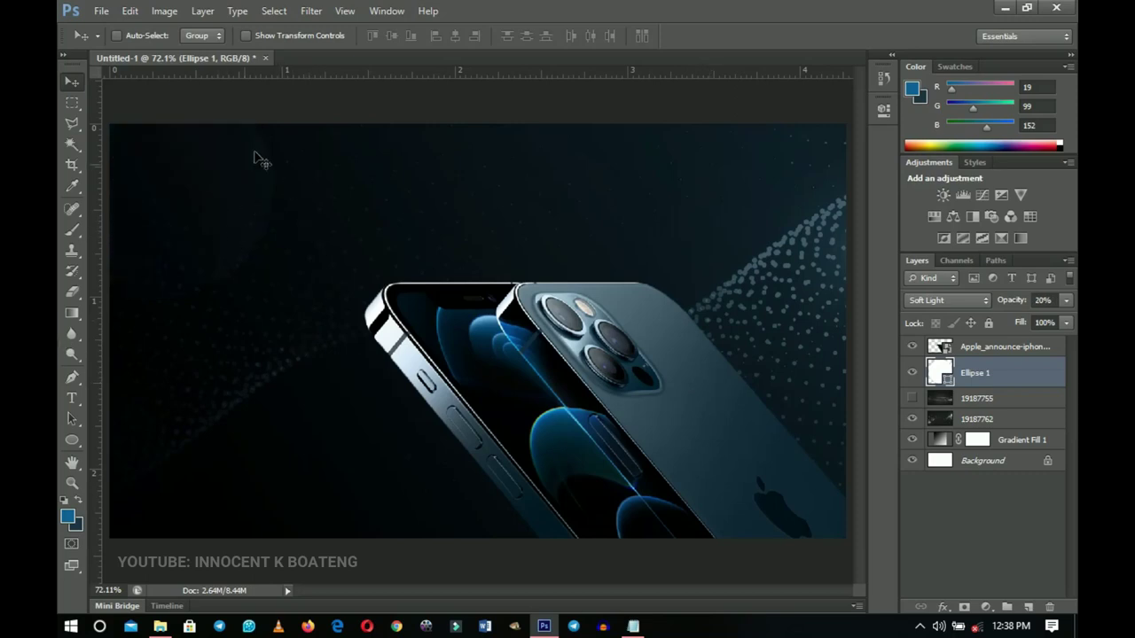
{"action": "left_click_drag", "start_coordinate": [403, 328], "coordinate": [381, 323]}
Step: Duplicate the circle, scale the copy to about 80%, and position it overlapping the lower part of the original
{"action": "key", "text": "ctrl+j"}
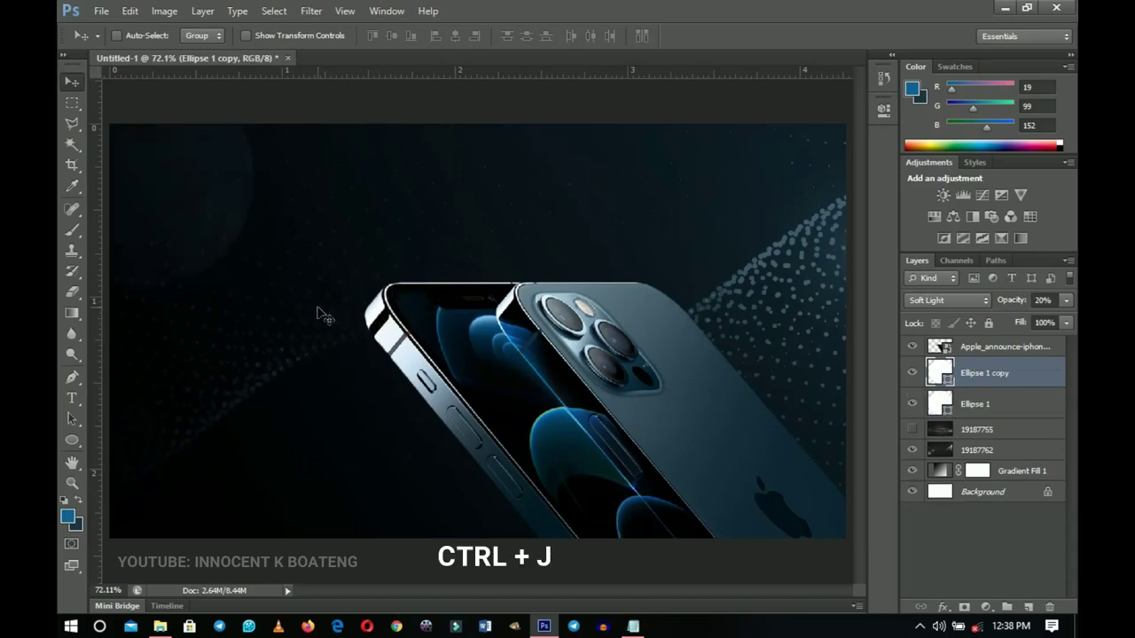
{"action": "left_click_drag", "start_coordinate": [213, 162], "coordinate": [213, 290]}
{"action": "key", "text": "ctrl+t"}
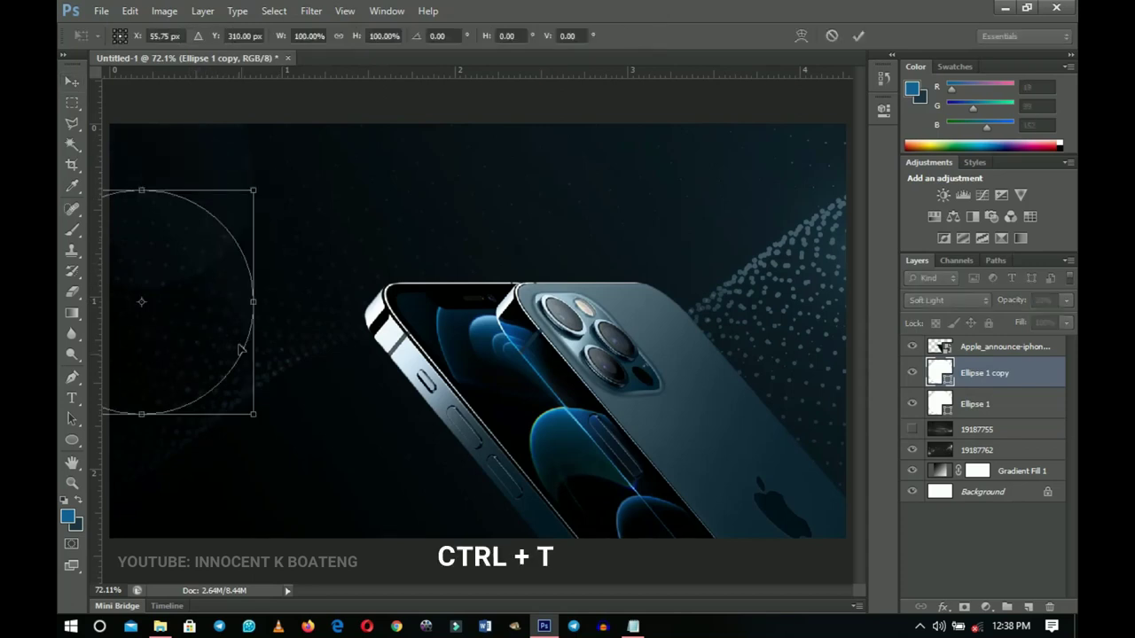
{"action": "left_click_drag", "start_coordinate": [257, 415], "coordinate": [239, 379]}
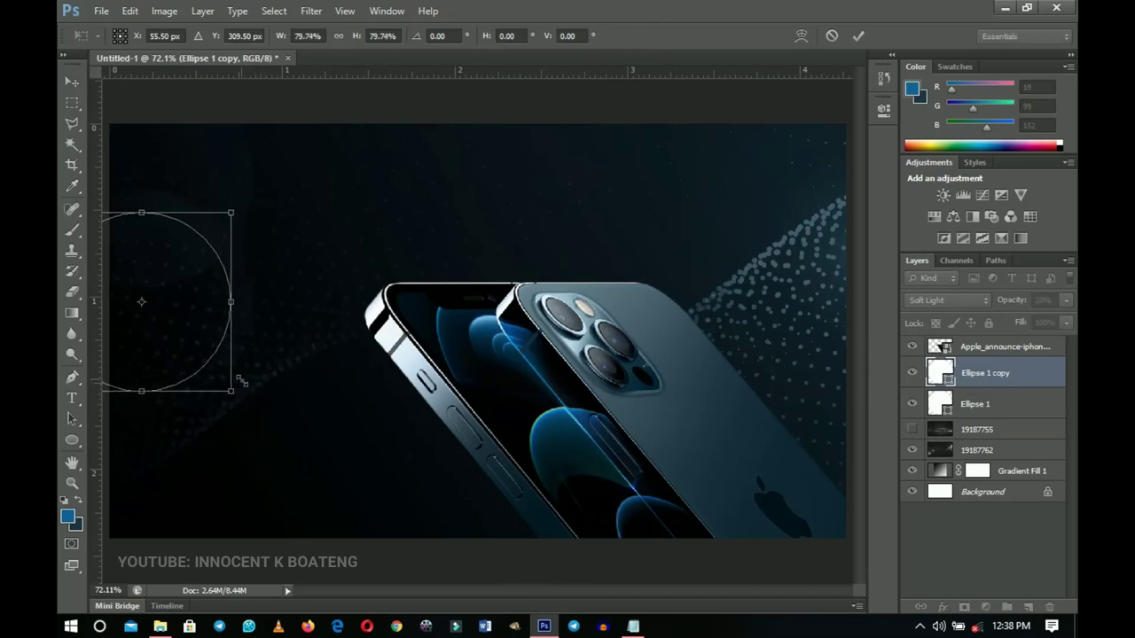
{"action": "key", "text": "Return"}
{"action": "left_click_drag", "start_coordinate": [177, 332], "coordinate": [306, 333]}
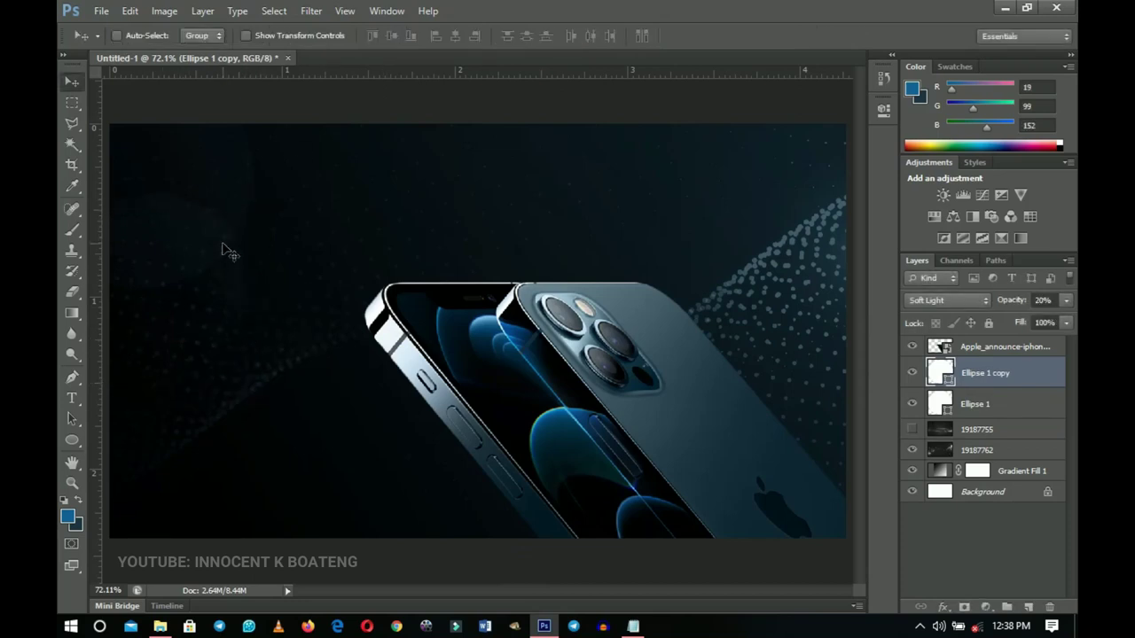
Step: Duplicate both circles and move the copies to the canvas's upper-right edge
{"action": "left_click", "coordinate": [1000, 406], "text": "shift"}
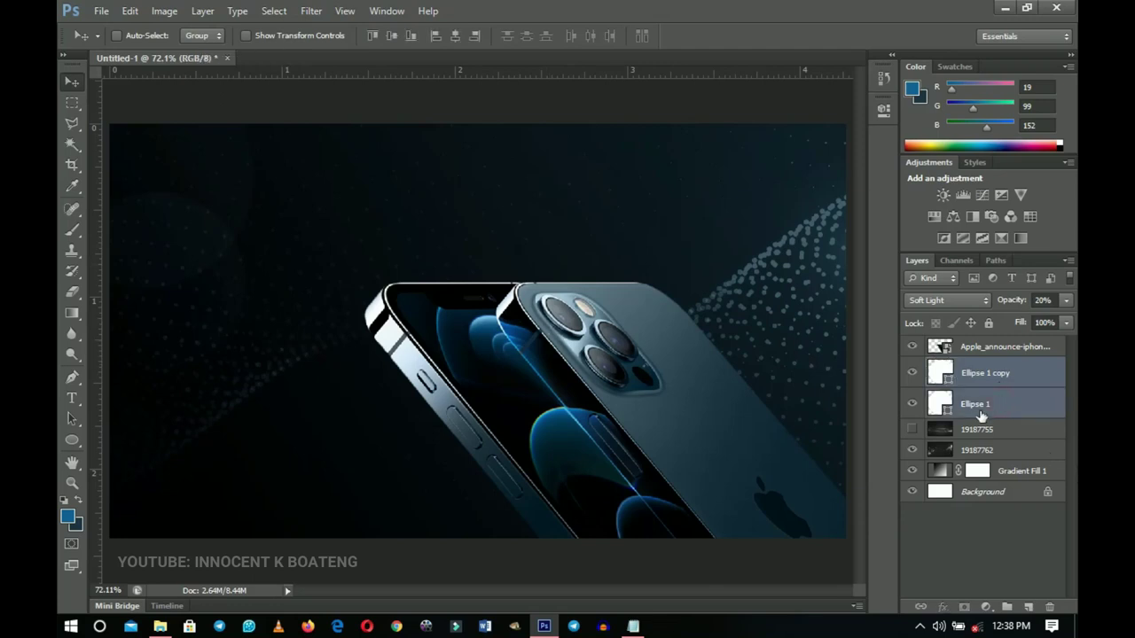
{"action": "key", "text": "ctrl+j"}
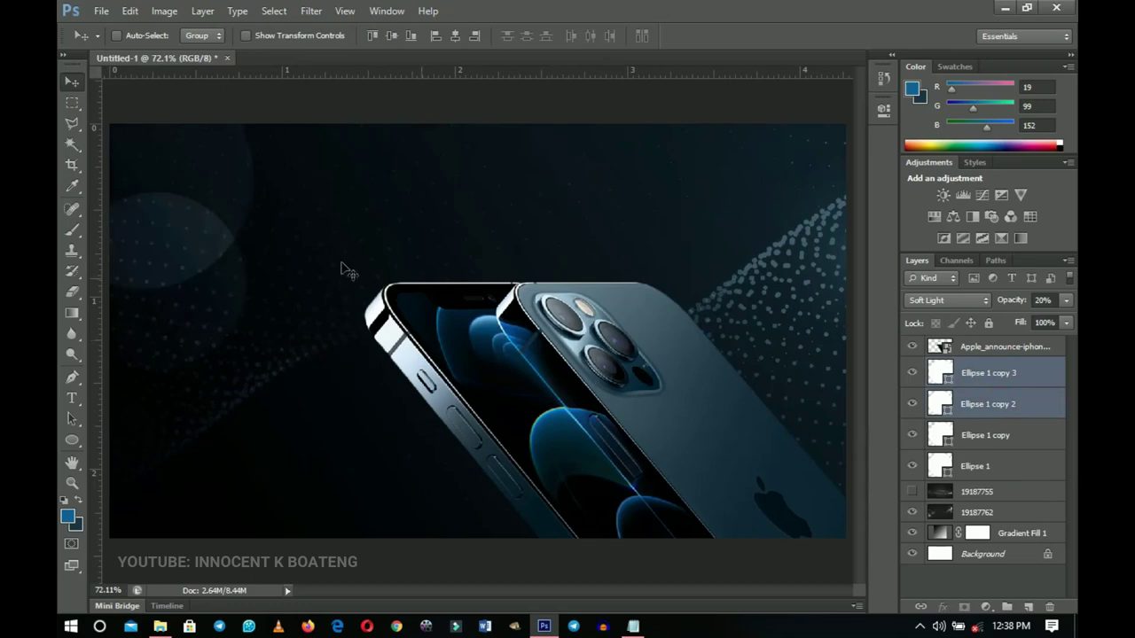
{"action": "left_click_drag", "start_coordinate": [223, 240], "coordinate": [771, 244]}
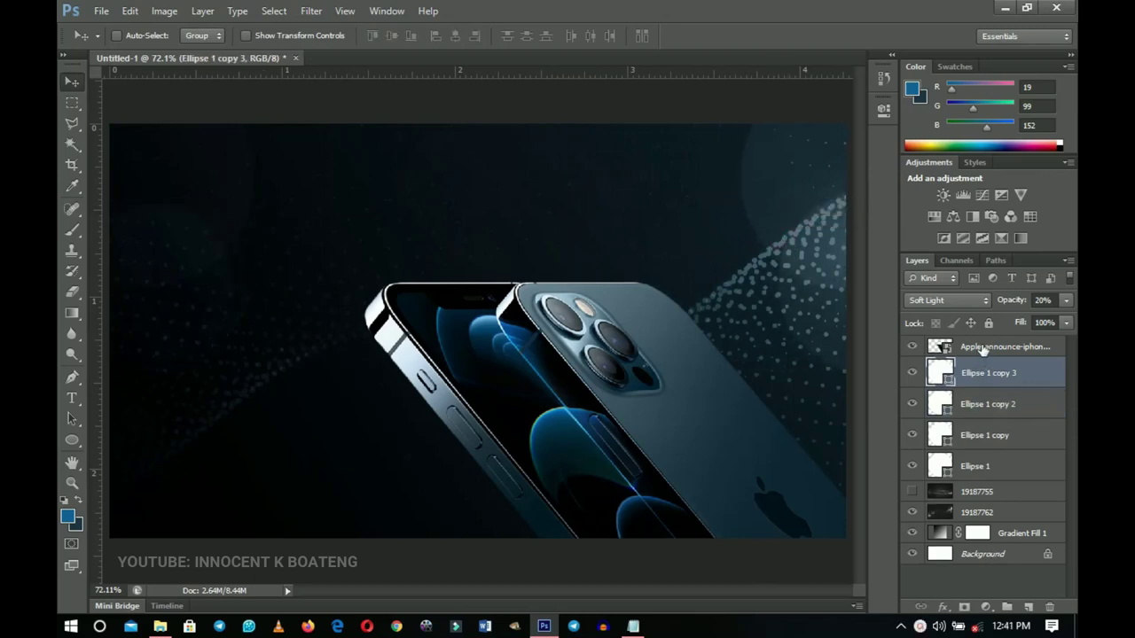
Step: Rasterize the placed iPhone 12 Pro image layer
{"action": "left_click", "coordinate": [982, 349]}
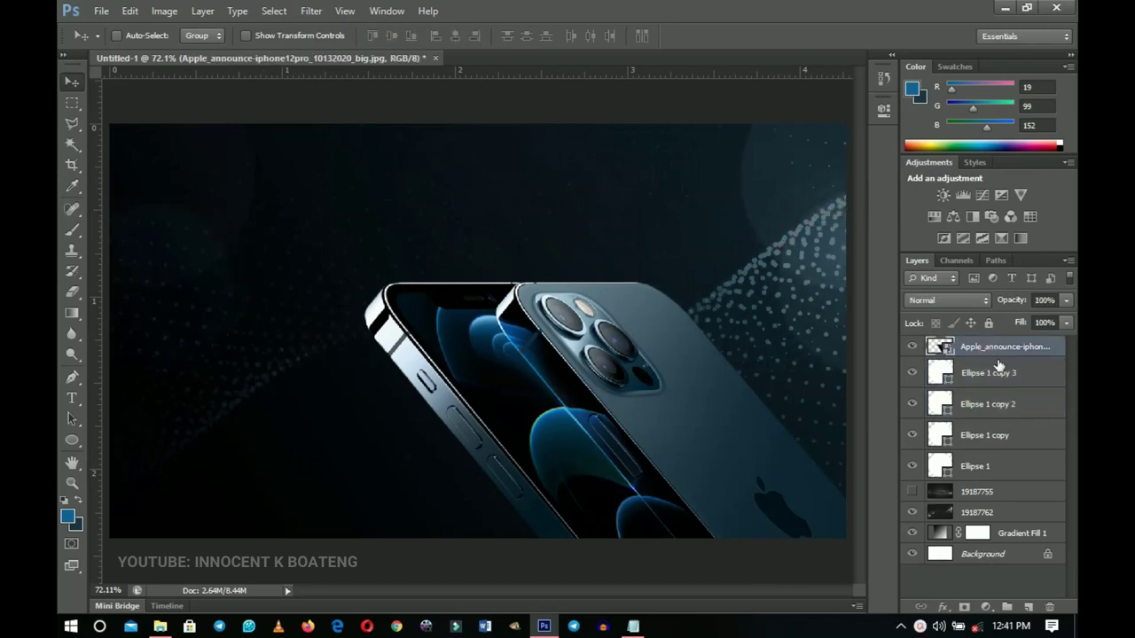
{"action": "left_click", "coordinate": [911, 346]}
{"action": "left_click", "coordinate": [911, 347]}
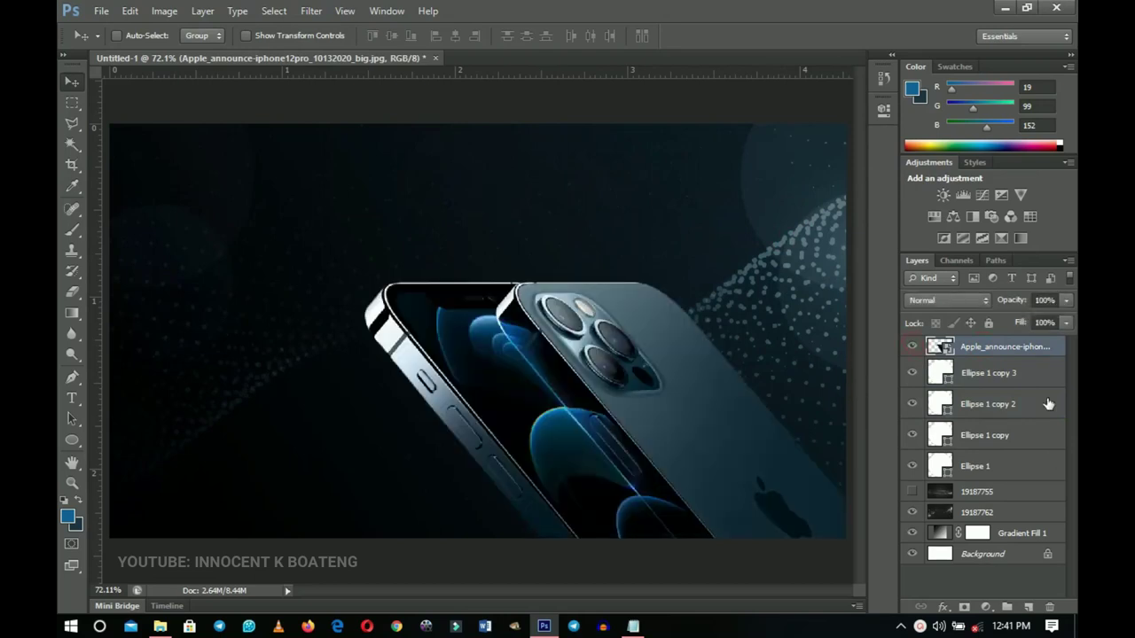
{"action": "right_click", "coordinate": [1007, 355]}
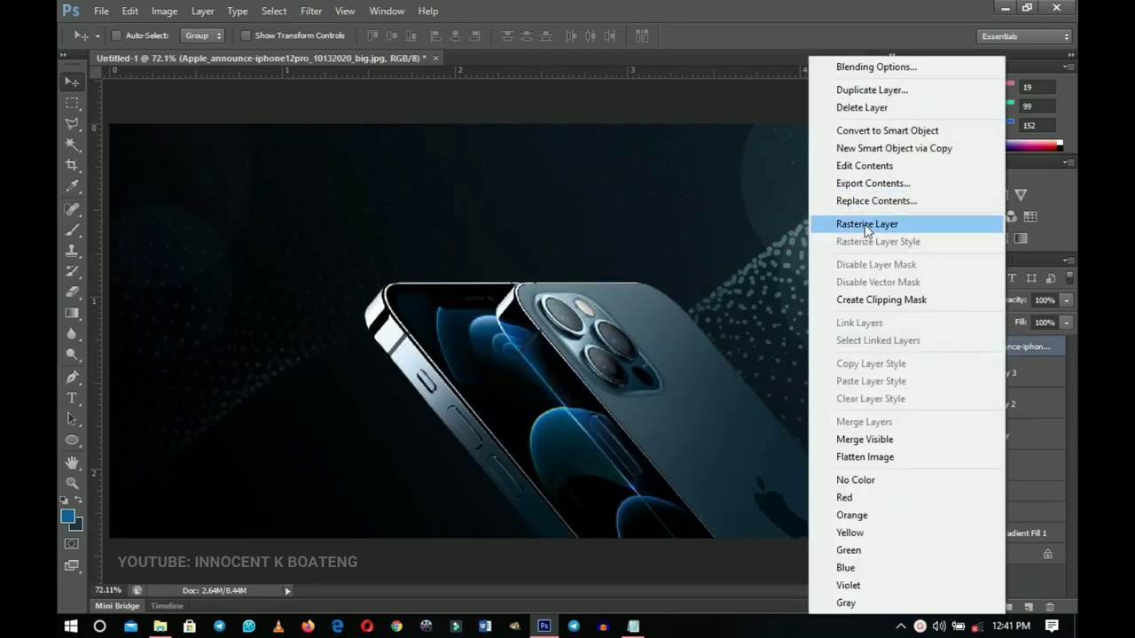
{"action": "left_click", "coordinate": [865, 223]}
Step: Add an Outer Glow layer style to the iPhone image with a size of 100 px
{"action": "right_click", "coordinate": [987, 349]}
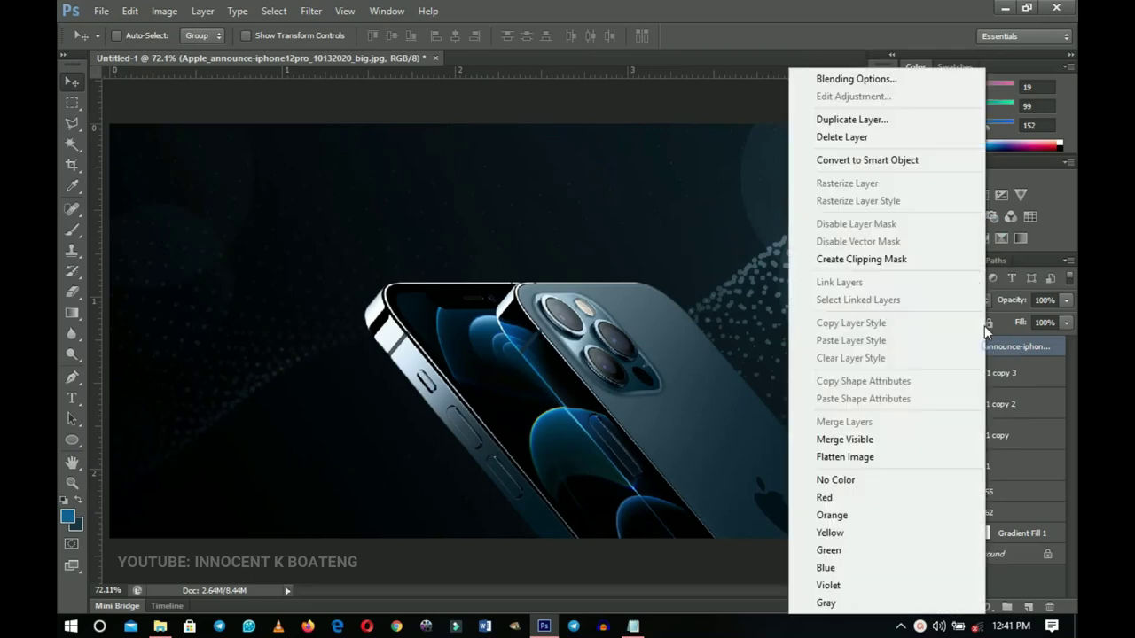
{"action": "left_click", "coordinate": [857, 80]}
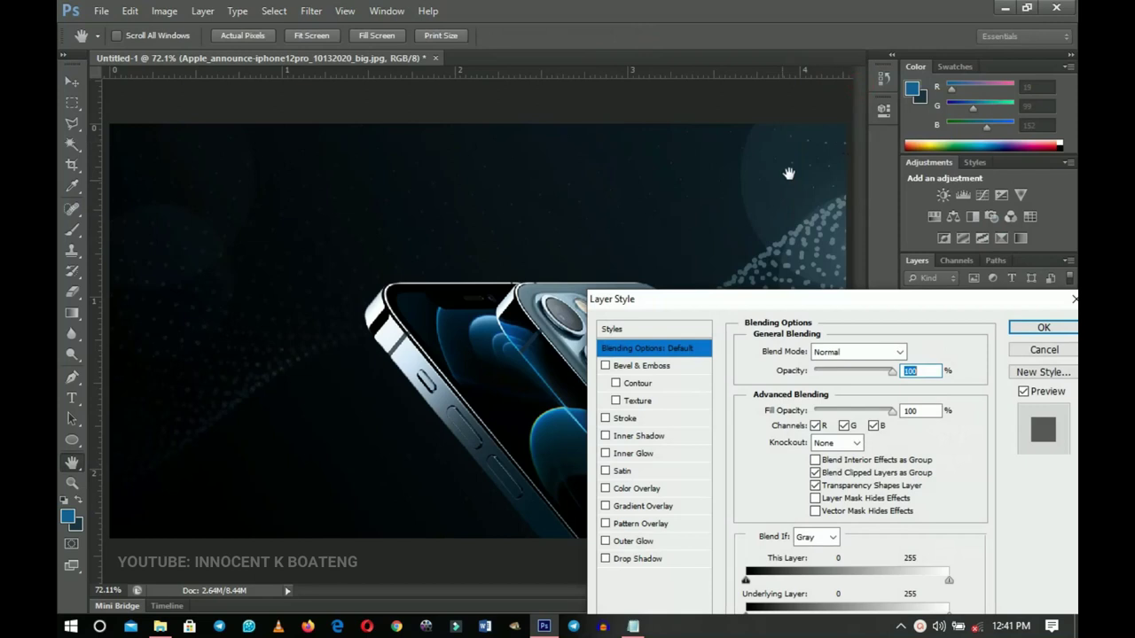
{"action": "left_click_drag", "start_coordinate": [794, 312], "coordinate": [755, 136]}
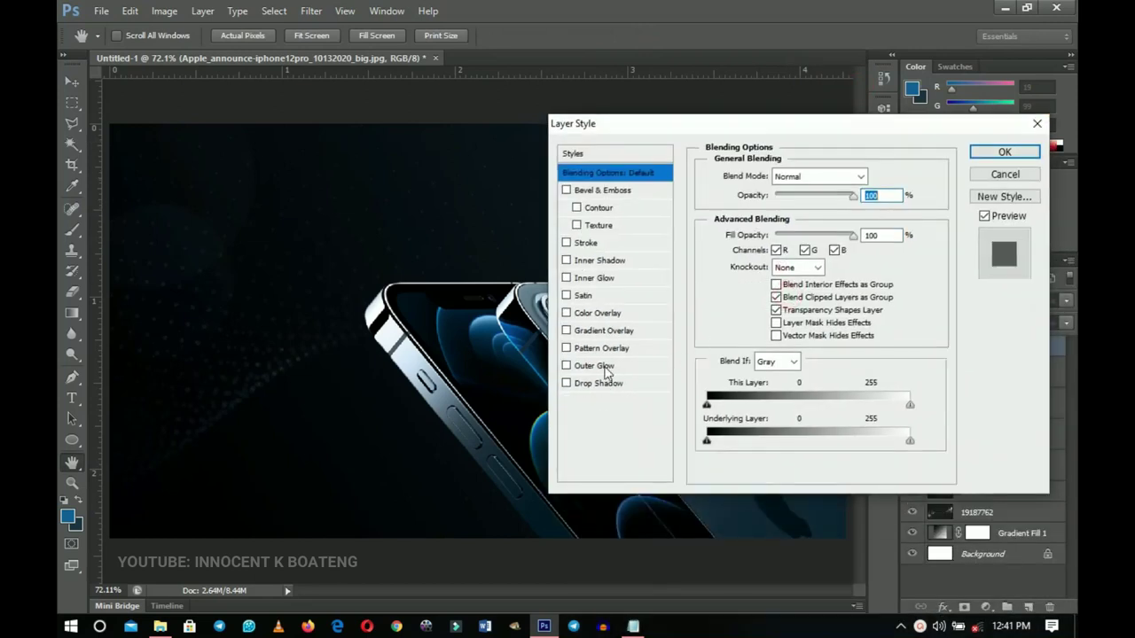
{"action": "left_click", "coordinate": [606, 369]}
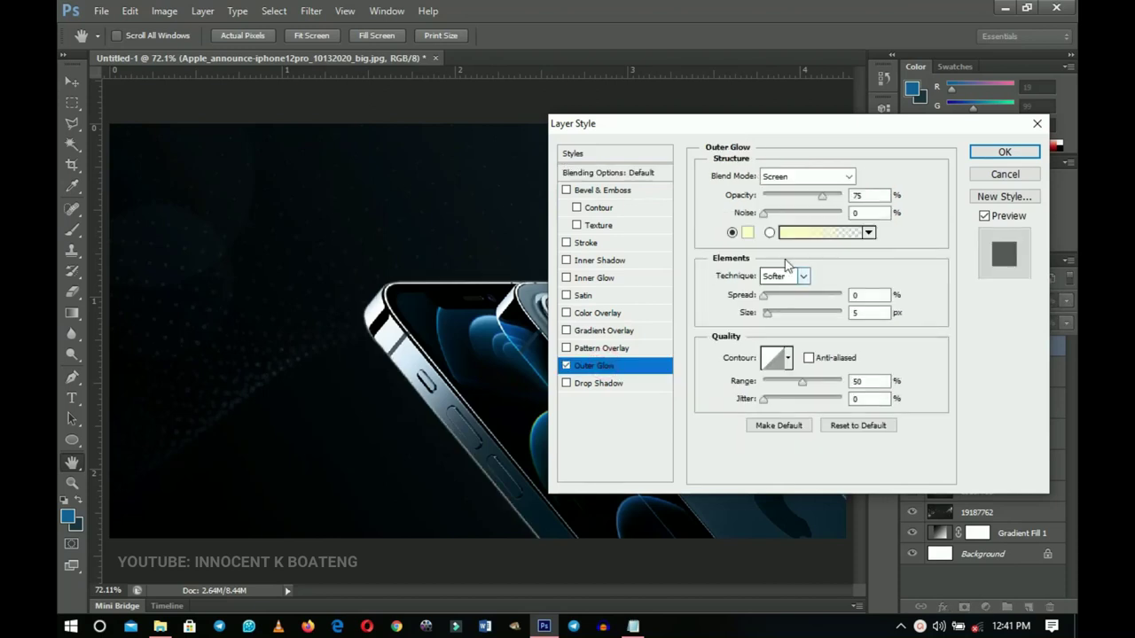
{"action": "left_click_drag", "start_coordinate": [664, 132], "coordinate": [733, 127]}
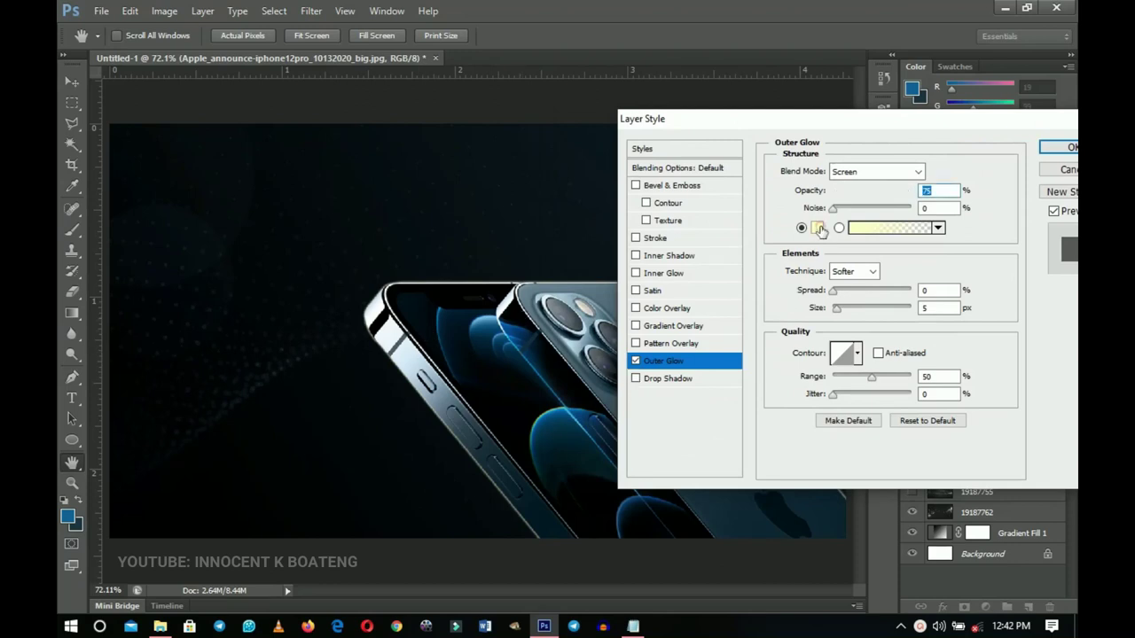
{"action": "left_click", "coordinate": [818, 228]}
{"action": "left_click", "coordinate": [1026, 223]}
{"action": "left_click_drag", "start_coordinate": [836, 308], "coordinate": [849, 315]}
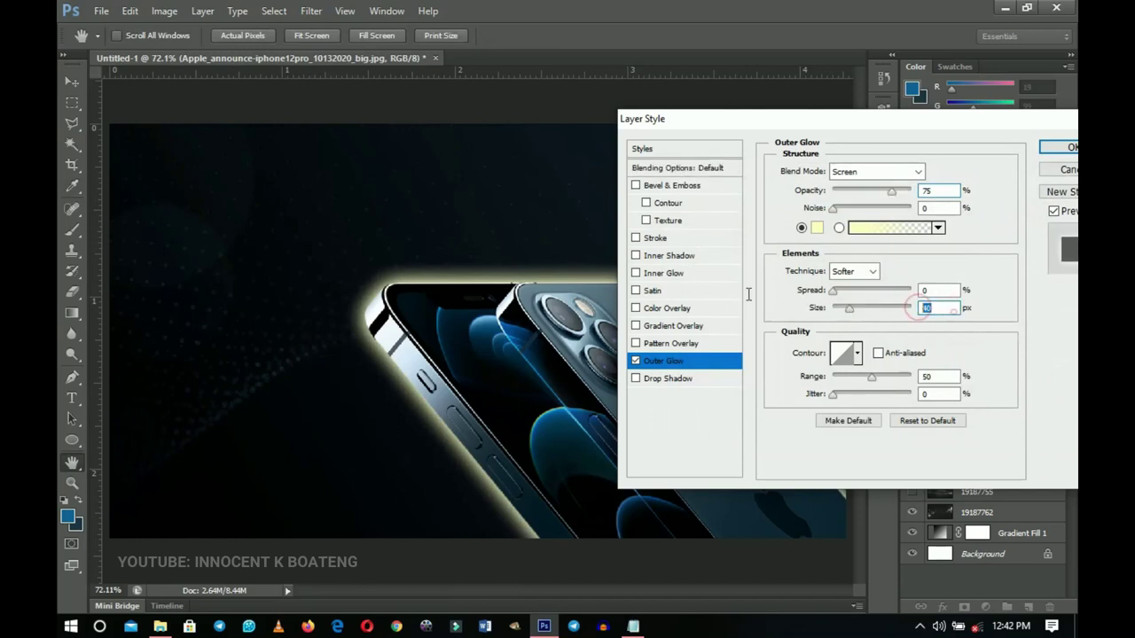
{"action": "type", "text": "100"}
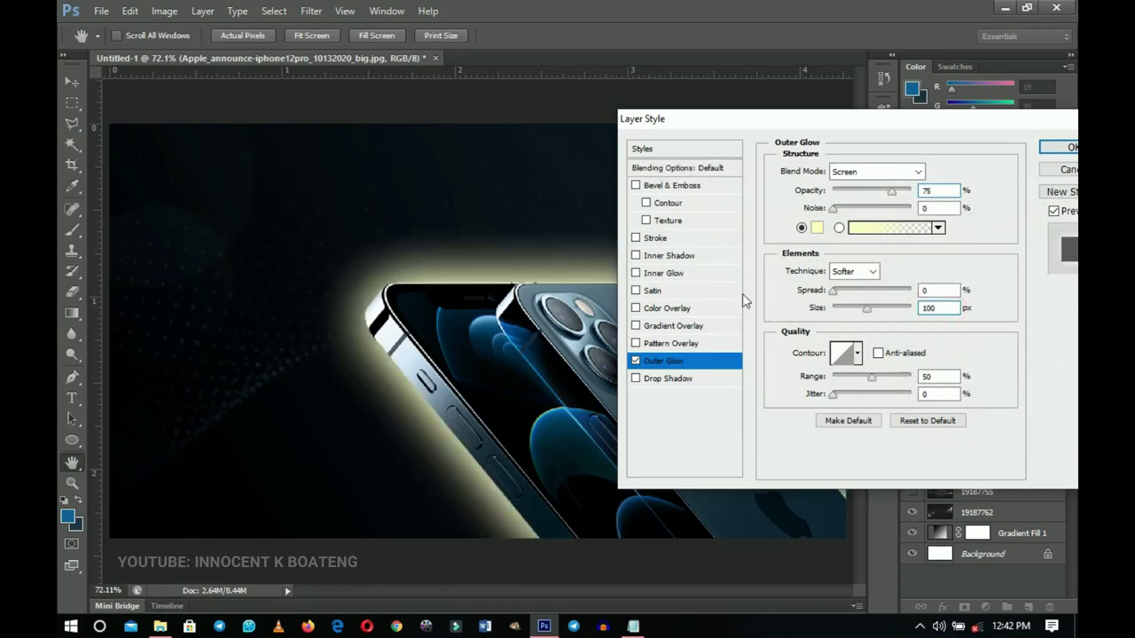
Step: Set the iPhone's outer glow colour to dark blue #06293f and apply the layer style
{"action": "left_click", "coordinate": [817, 229]}
{"action": "left_click", "coordinate": [435, 310]}
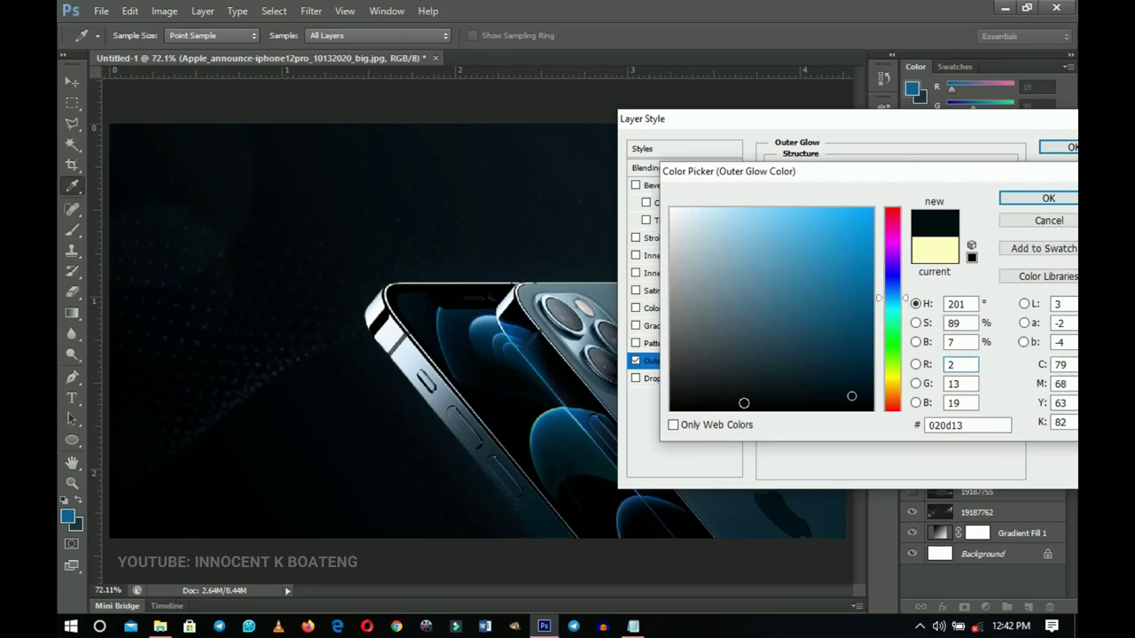
{"action": "left_click", "coordinate": [864, 382]}
{"action": "left_click", "coordinate": [860, 370]}
{"action": "left_click", "coordinate": [858, 363]}
{"action": "left_click", "coordinate": [984, 426]}
{"action": "type", "text": "06293f"}
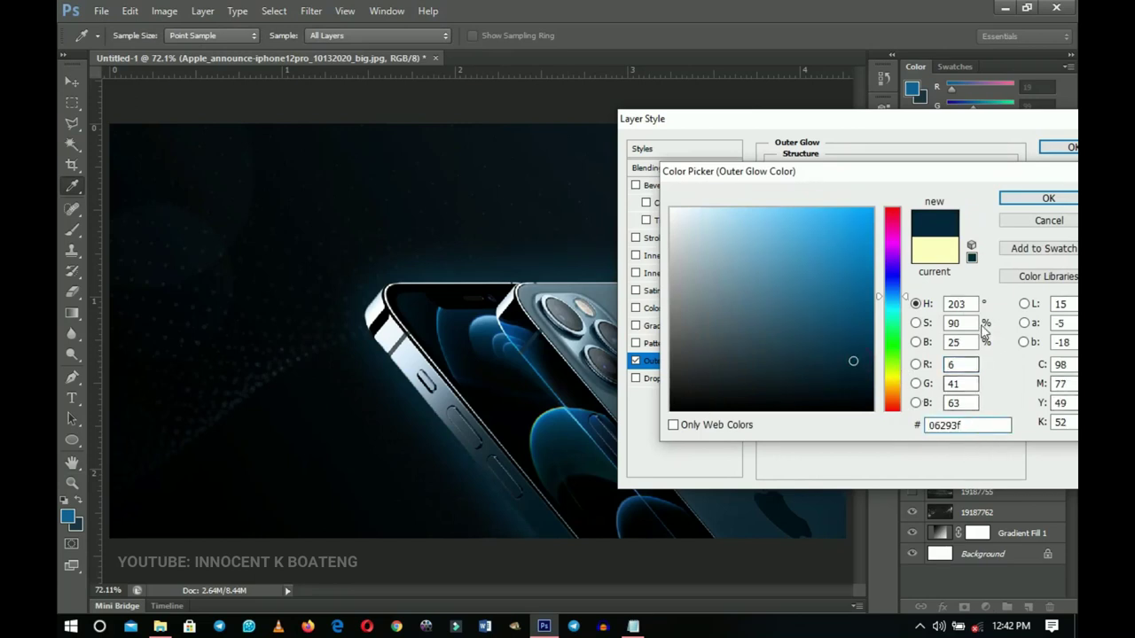
{"action": "left_click", "coordinate": [1043, 200]}
{"action": "left_click", "coordinate": [1060, 148]}
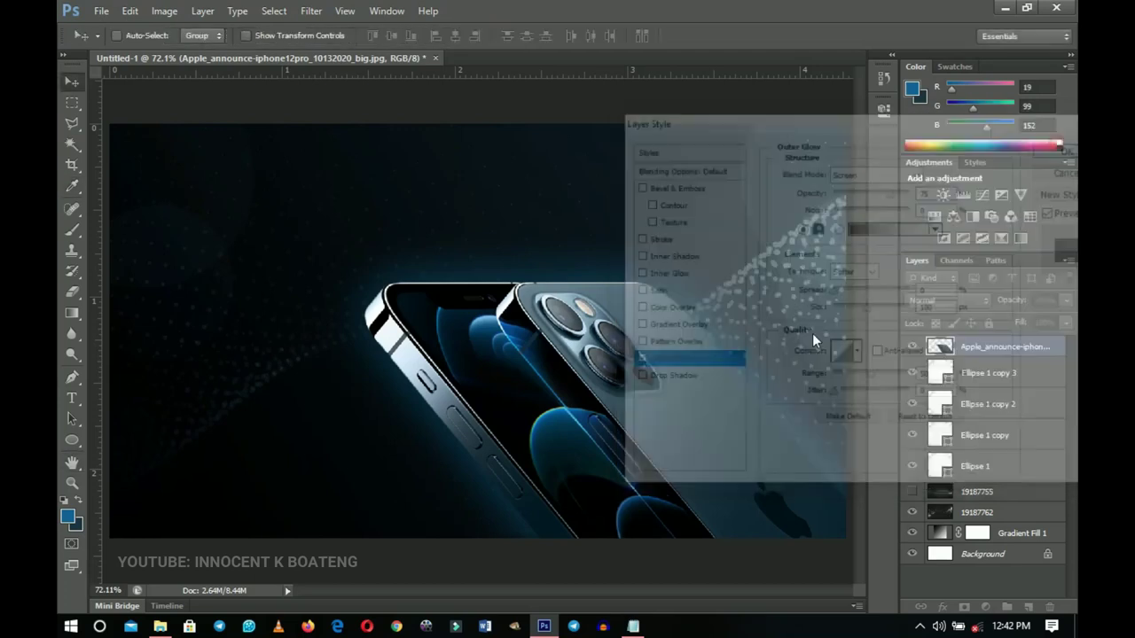
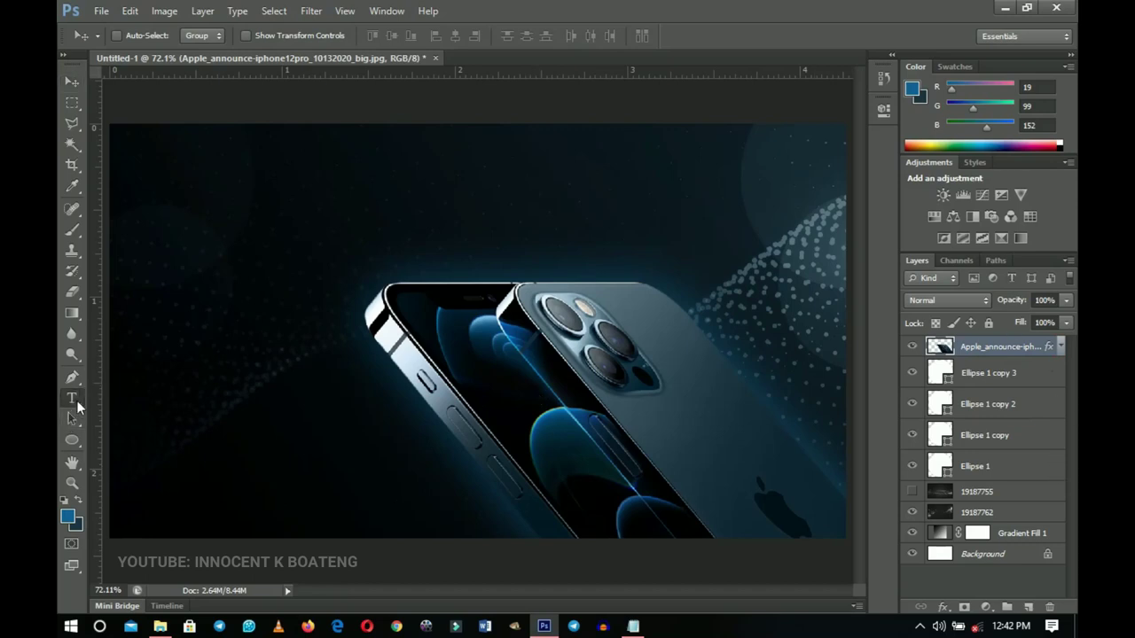
Step: Start a text line in the Lato font above the phones
{"action": "left_click", "coordinate": [78, 406]}
{"action": "left_click", "coordinate": [454, 197]}
{"action": "left_click", "coordinate": [156, 35]}
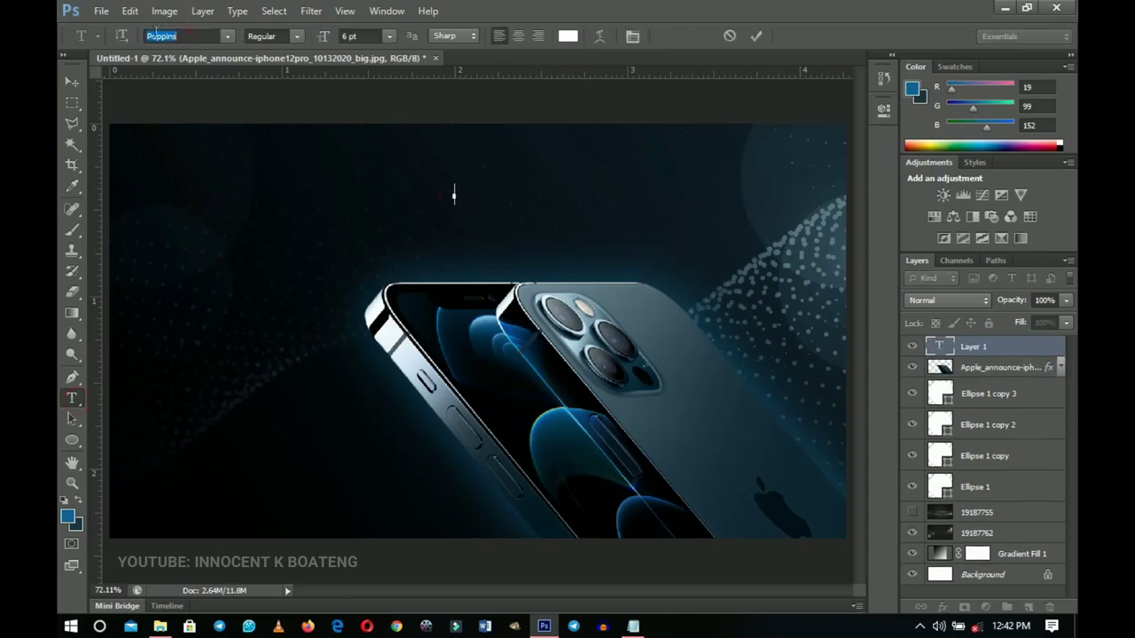
{"action": "type", "text": "Lato"}
Step: Copy the heading IPHONE 12 PRO from the Notepad notes and paste it into the new text line in Photoshop
{"action": "left_click", "coordinate": [633, 626]}
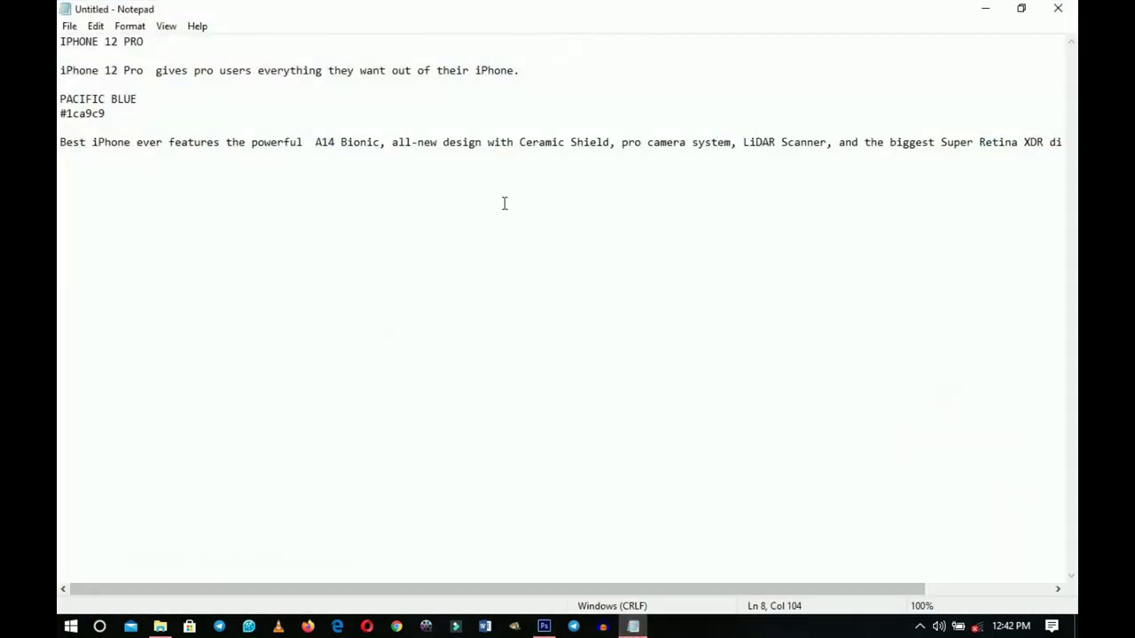
{"action": "left_click_drag", "start_coordinate": [160, 47], "coordinate": [60, 41]}
{"action": "key", "text": "ctrl+c"}
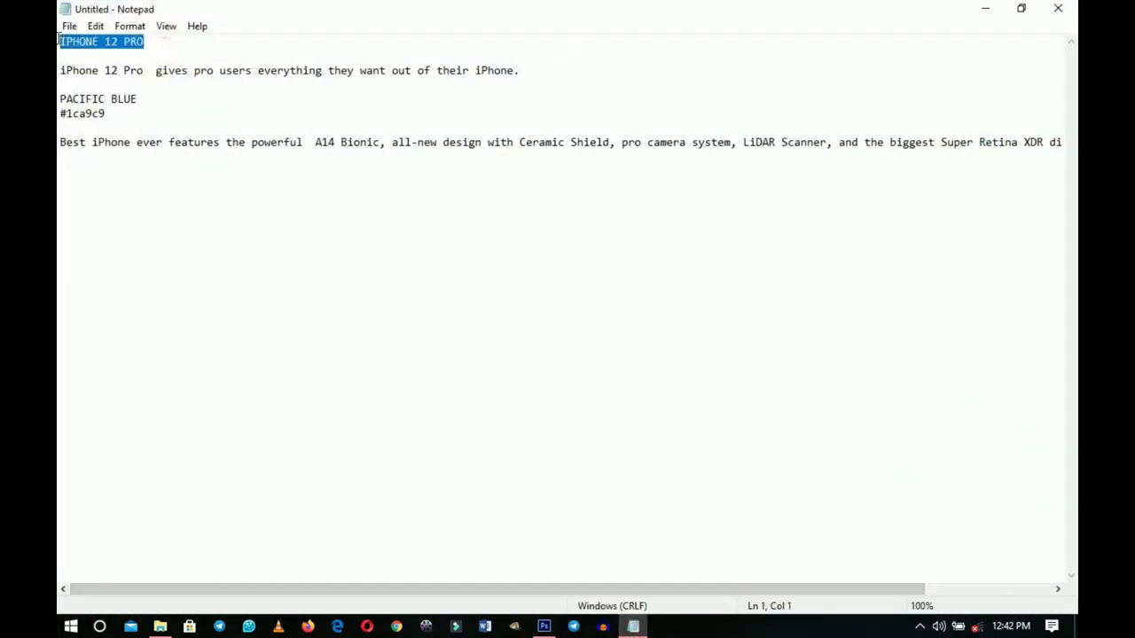
{"action": "left_click", "coordinate": [544, 626]}
{"action": "key", "text": "ctrl+v"}
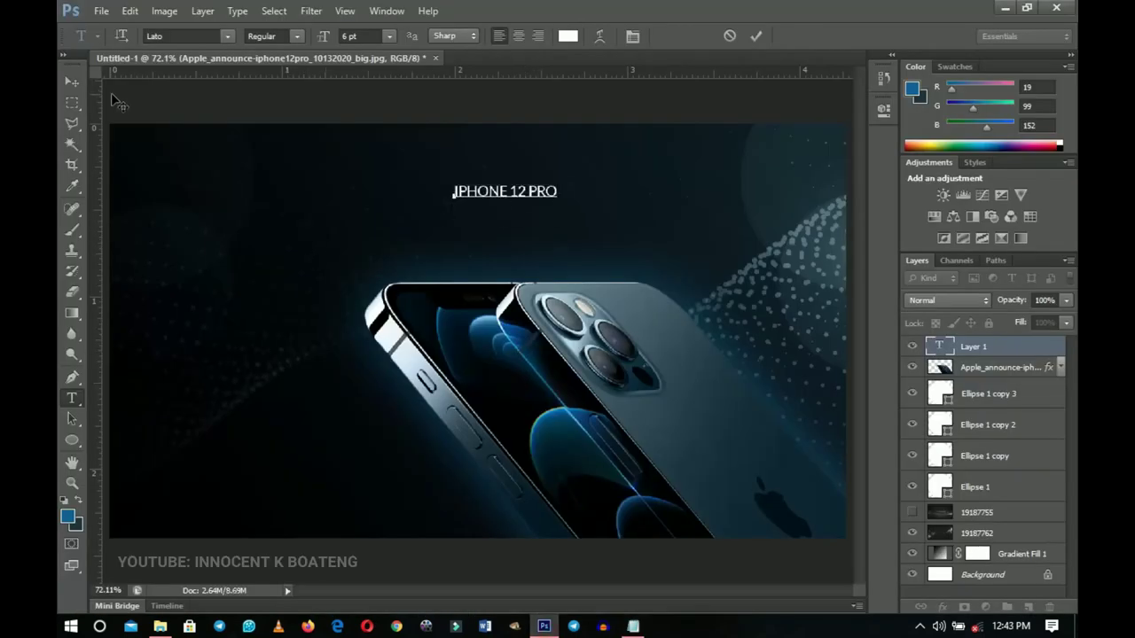
{"action": "left_click", "coordinate": [71, 81]}
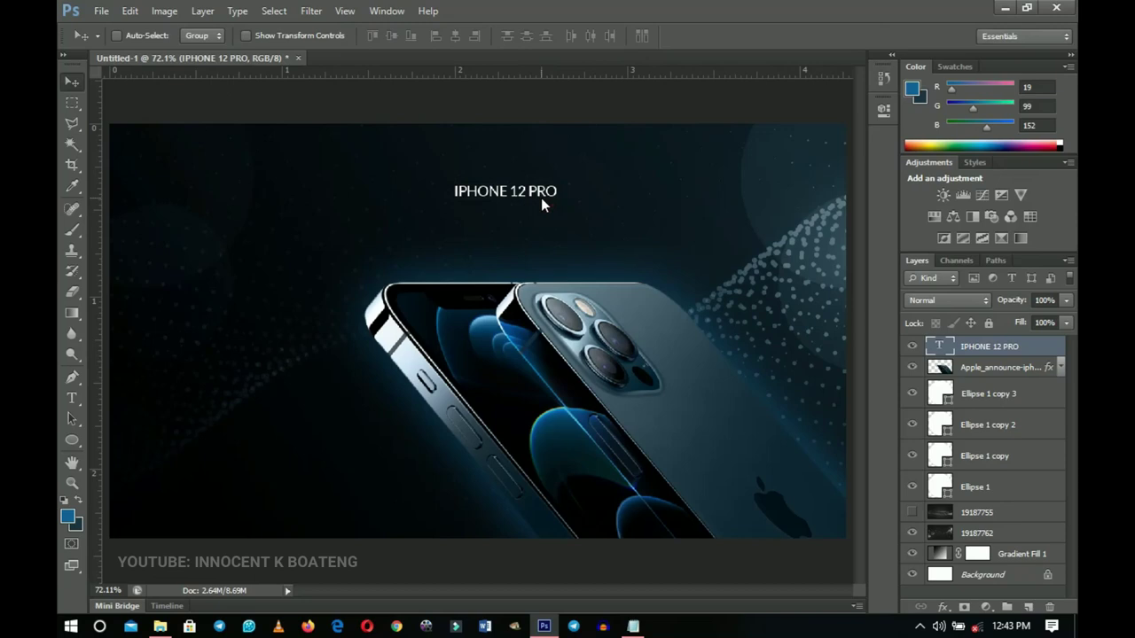
Step: Enlarge the IPHONE 12 PRO heading to slightly over a third of the canvas width and centre it horizontally on the canvas
{"action": "key", "text": "ctrl+t"}
{"action": "left_click_drag", "start_coordinate": [559, 203], "coordinate": [638, 231]}
{"action": "key", "text": "Return"}
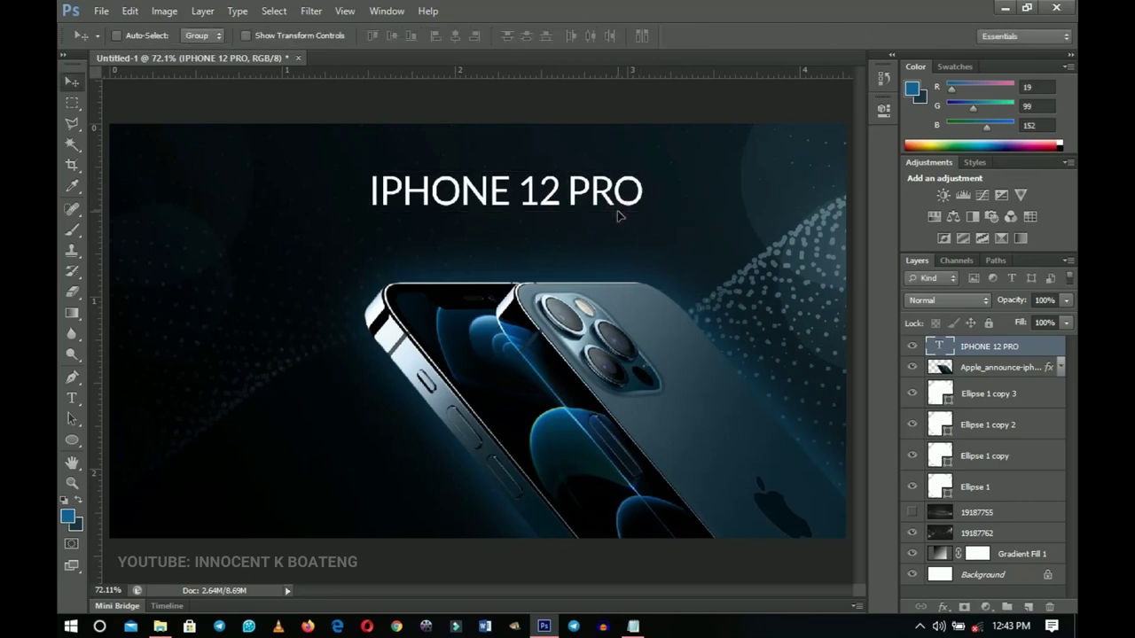
{"action": "key", "text": "ctrl+a"}
{"action": "left_click", "coordinate": [455, 35]}
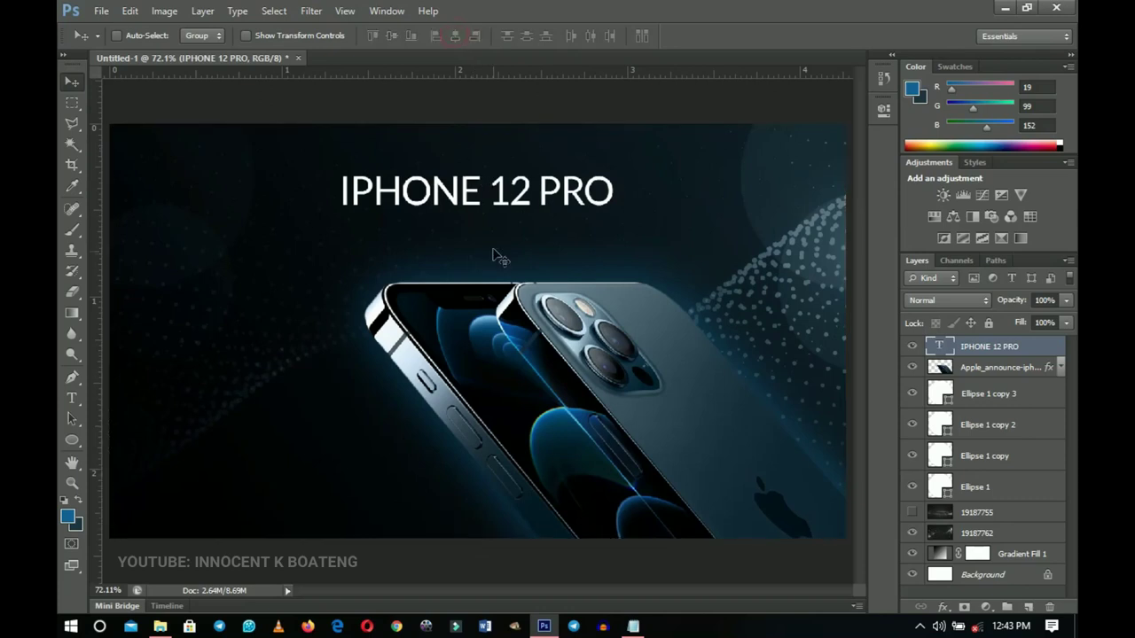
Step: Add an Outer Glow layer style to the IPHONE 12 PRO heading with a size of 21 px
{"action": "key", "text": "ctrl+space"}
{"action": "left_click", "coordinate": [487, 173]}
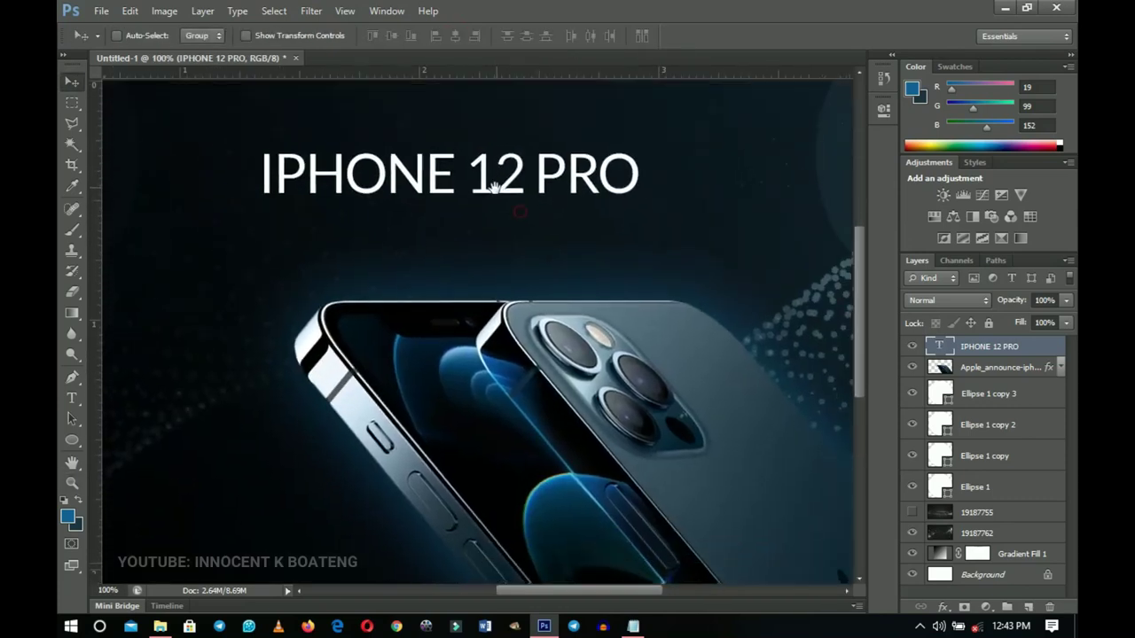
{"action": "left_click_drag", "start_coordinate": [519, 239], "coordinate": [520, 233]}
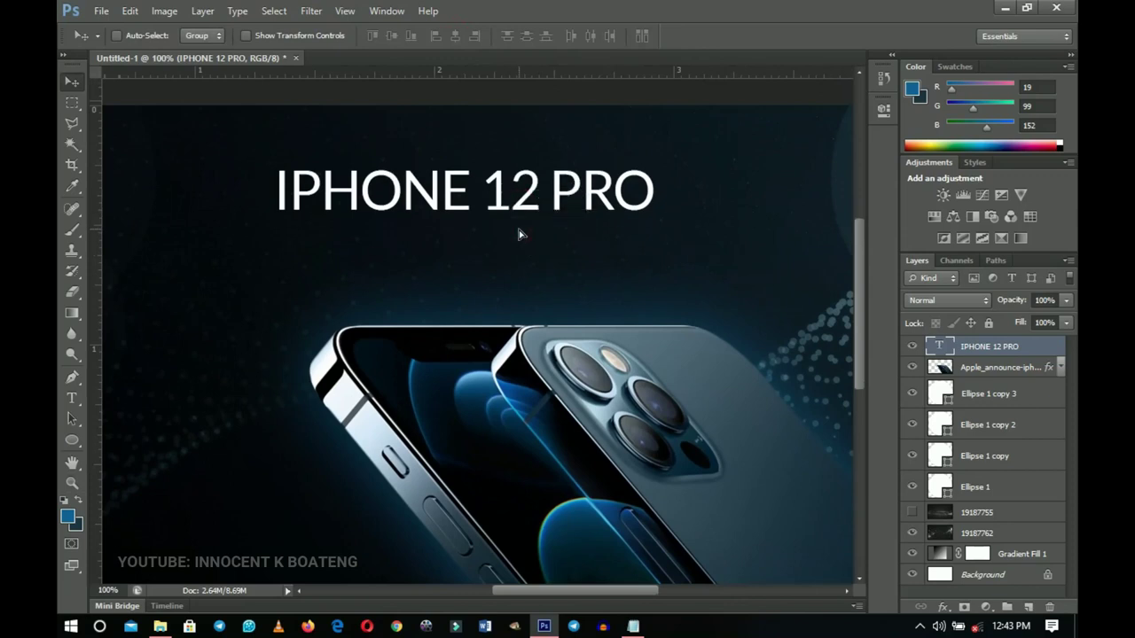
{"action": "scroll", "coordinate": [549, 255], "scroll_direction": "down", "scroll_amount": 1}
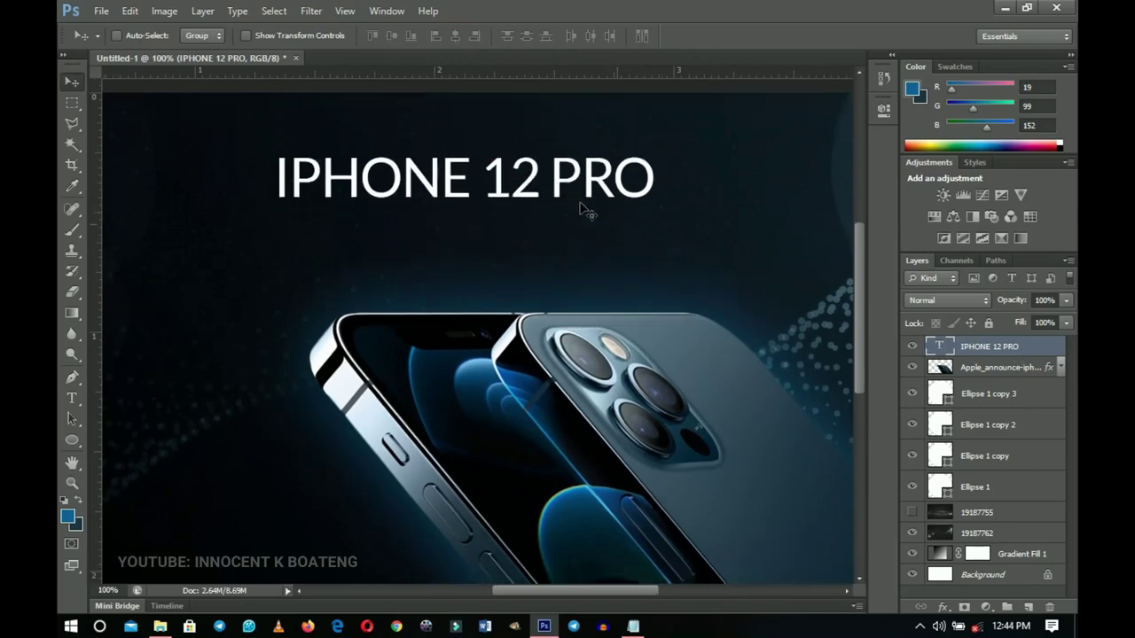
{"action": "right_click", "coordinate": [1007, 356]}
{"action": "left_click", "coordinate": [857, 36]}
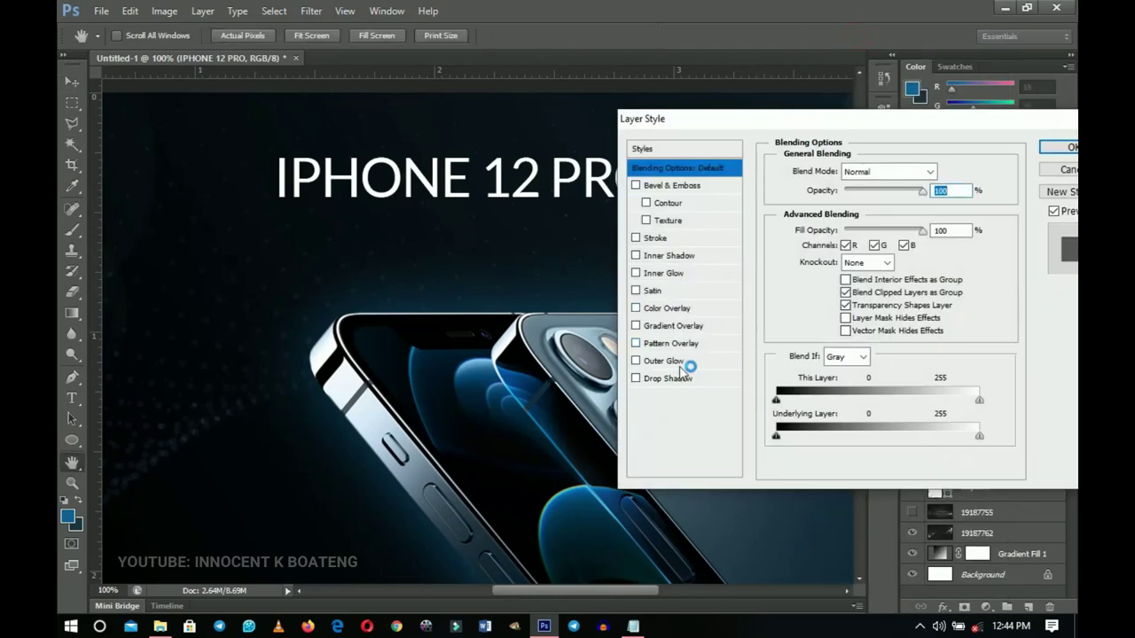
{"action": "left_click", "coordinate": [669, 362]}
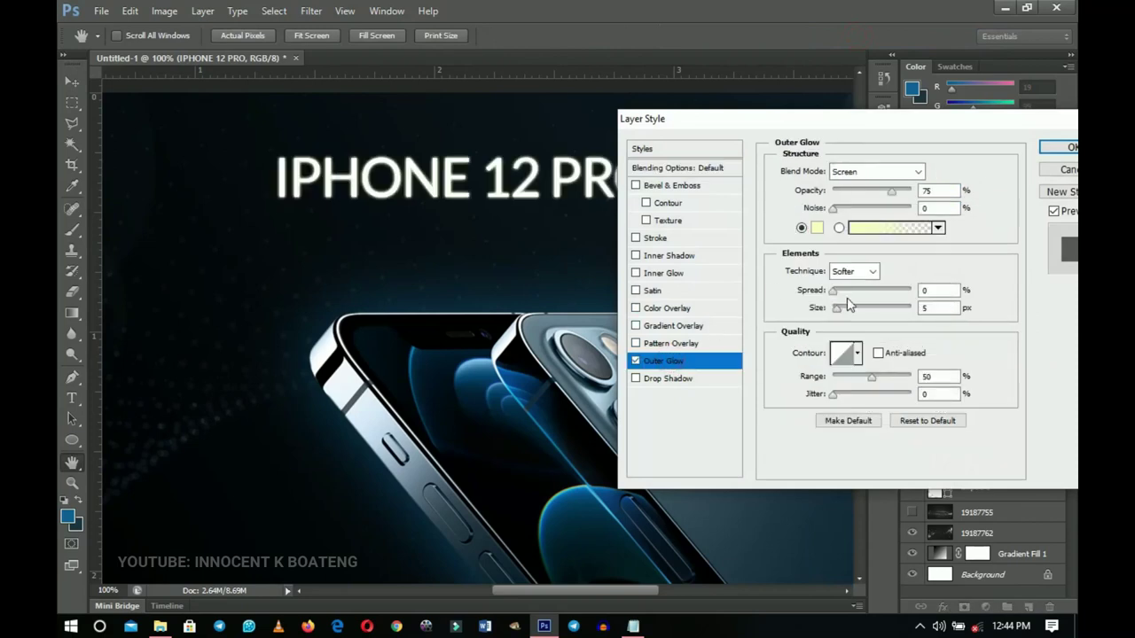
{"action": "left_click_drag", "start_coordinate": [840, 308], "coordinate": [845, 312]}
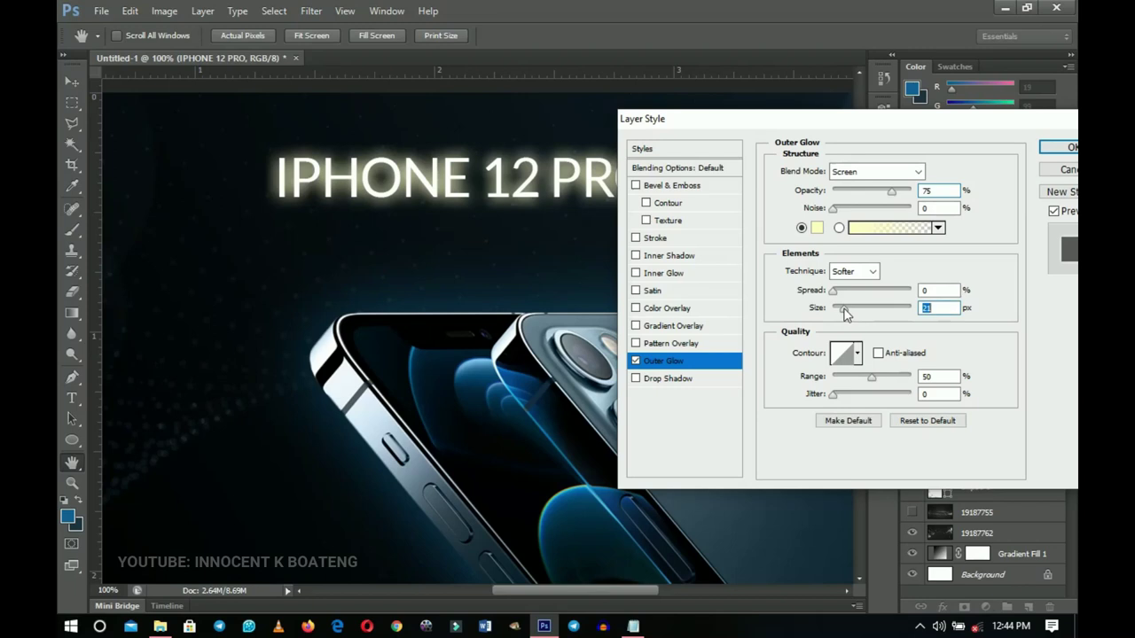
Step: Set the heading's outer glow colour to blue #0c75b5, sampled from the phone's wallpaper, and apply the layer style
{"action": "left_click", "coordinate": [816, 229]}
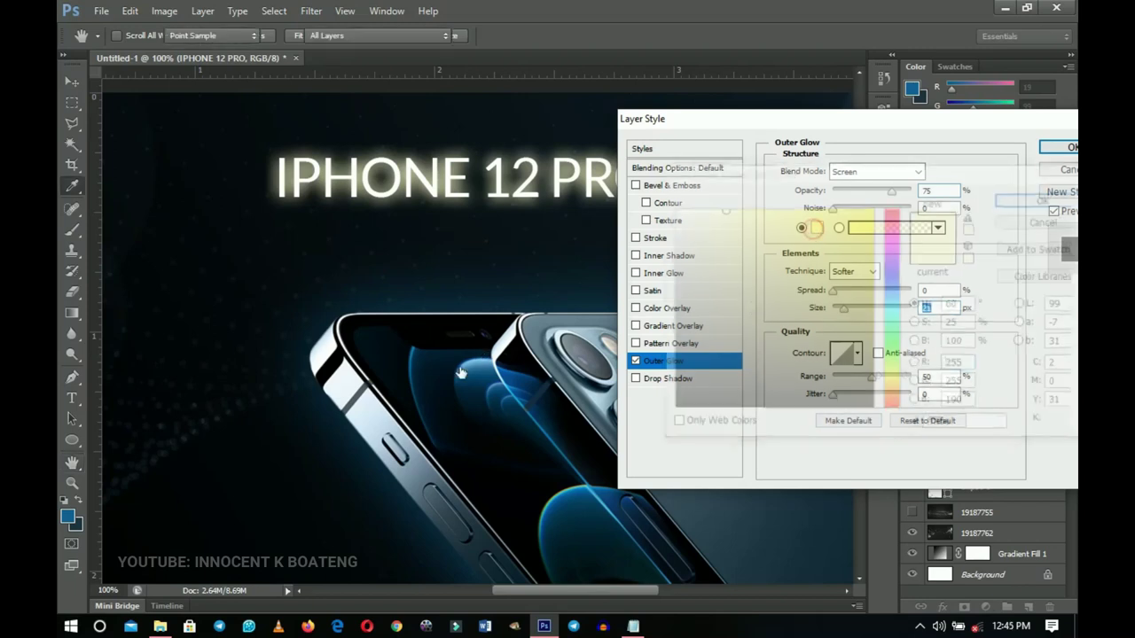
{"action": "left_click", "coordinate": [495, 357]}
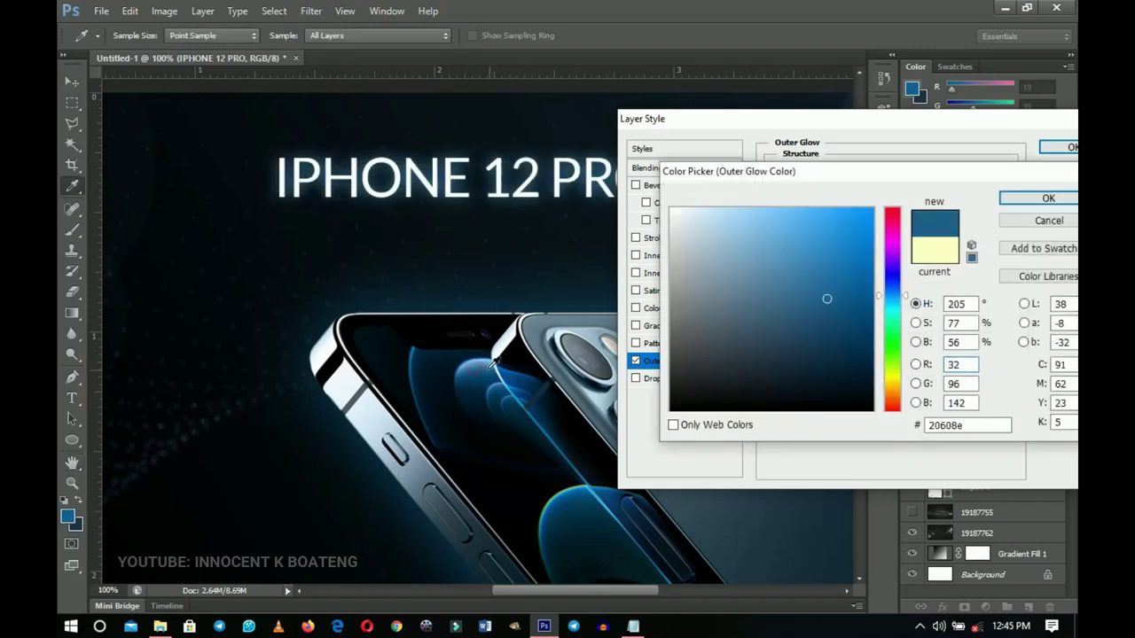
{"action": "left_click", "coordinate": [515, 374]}
{"action": "left_click", "coordinate": [985, 423]}
{"action": "type", "text": "2e75b5"}
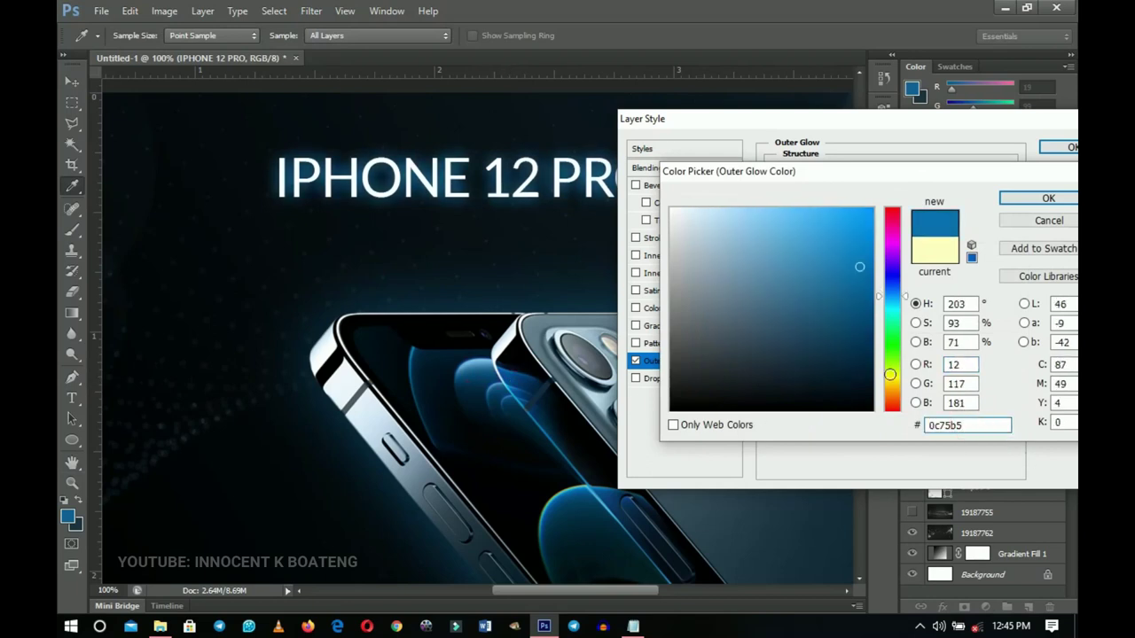
{"action": "left_click", "coordinate": [1044, 198]}
{"action": "key", "text": "z"}
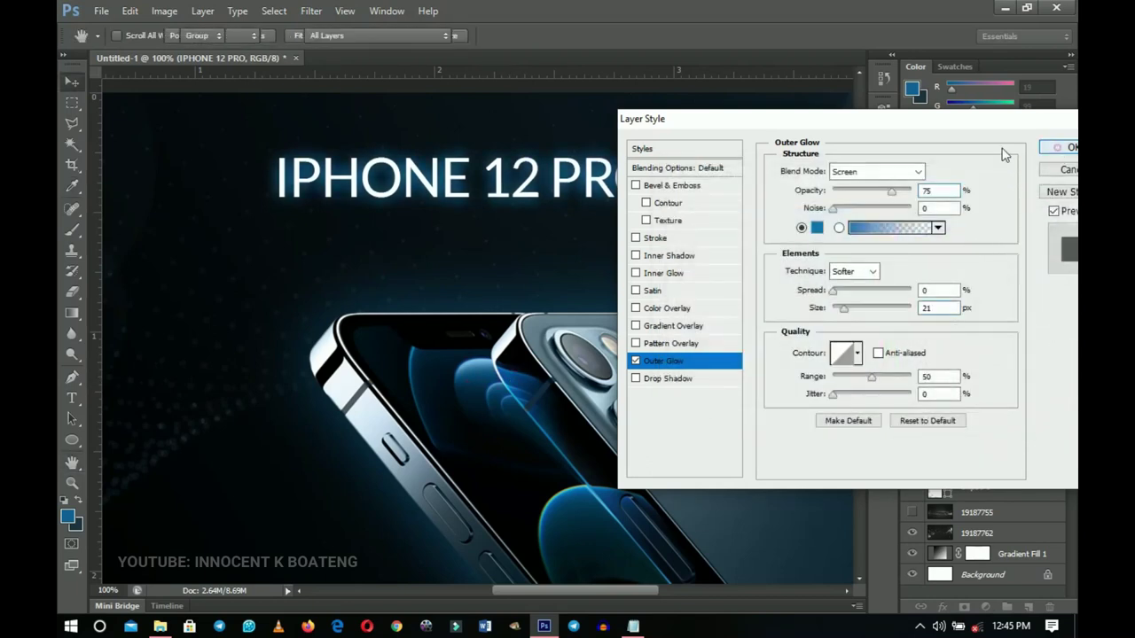
{"action": "left_click", "coordinate": [1064, 147]}
Step: Duplicate the IPHONE 12 PRO heading and place the copy directly below the original, above the phones
{"action": "left_click", "coordinate": [515, 210], "text": "alt"}
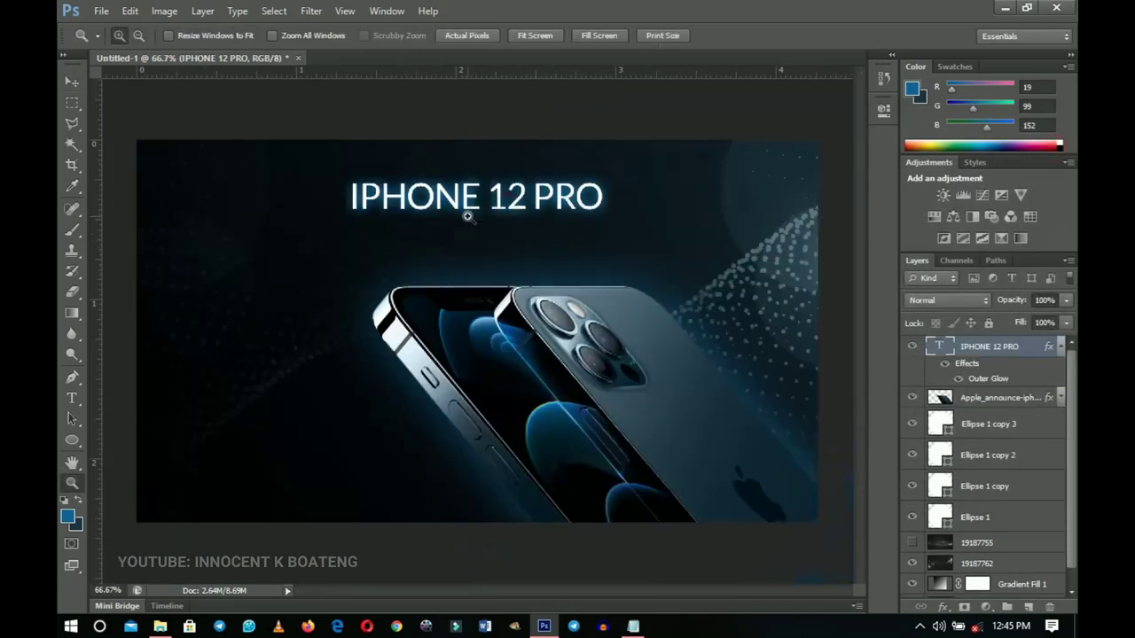
{"action": "left_click", "coordinate": [1061, 347]}
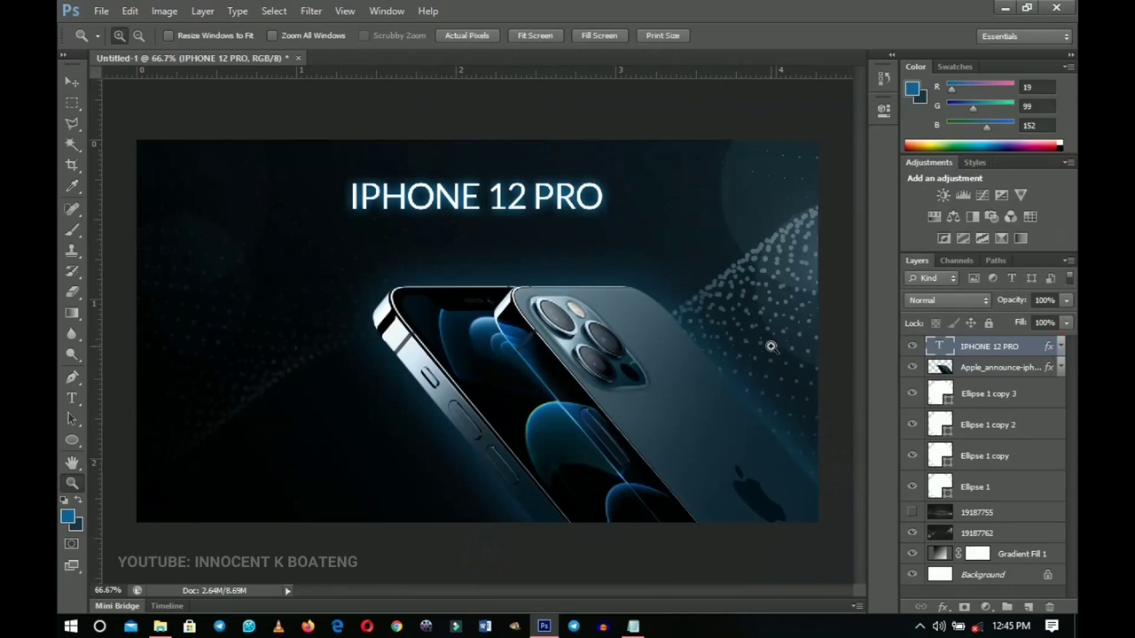
{"action": "key", "text": "ctrl+j"}
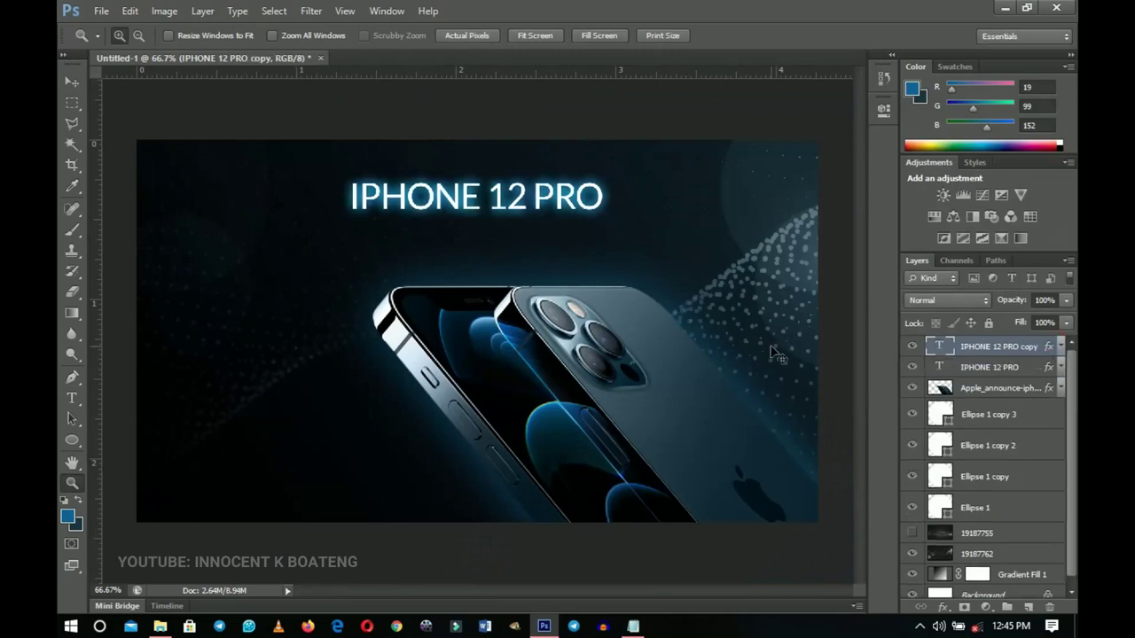
{"action": "key", "text": "v"}
{"action": "left_click_drag", "start_coordinate": [506, 213], "coordinate": [509, 253]}
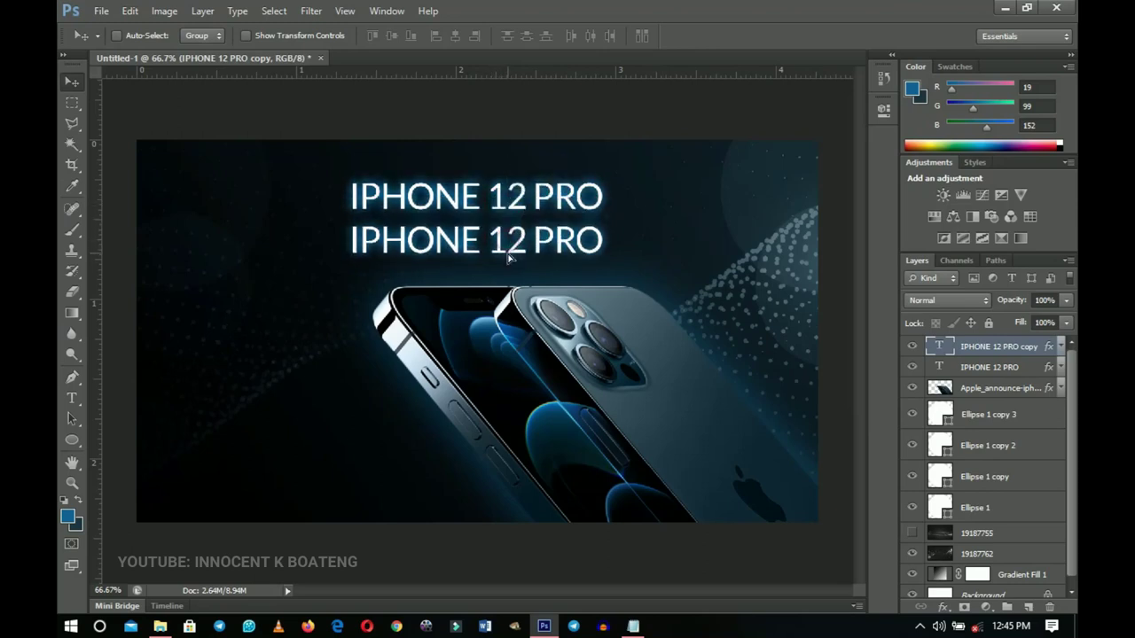
Step: Replace the lower heading copy's text with "iPhone 12 Pro gives pro users everything they want out of their iPhone." from Notepad and clear its layer style
{"action": "left_click", "coordinate": [633, 626]}
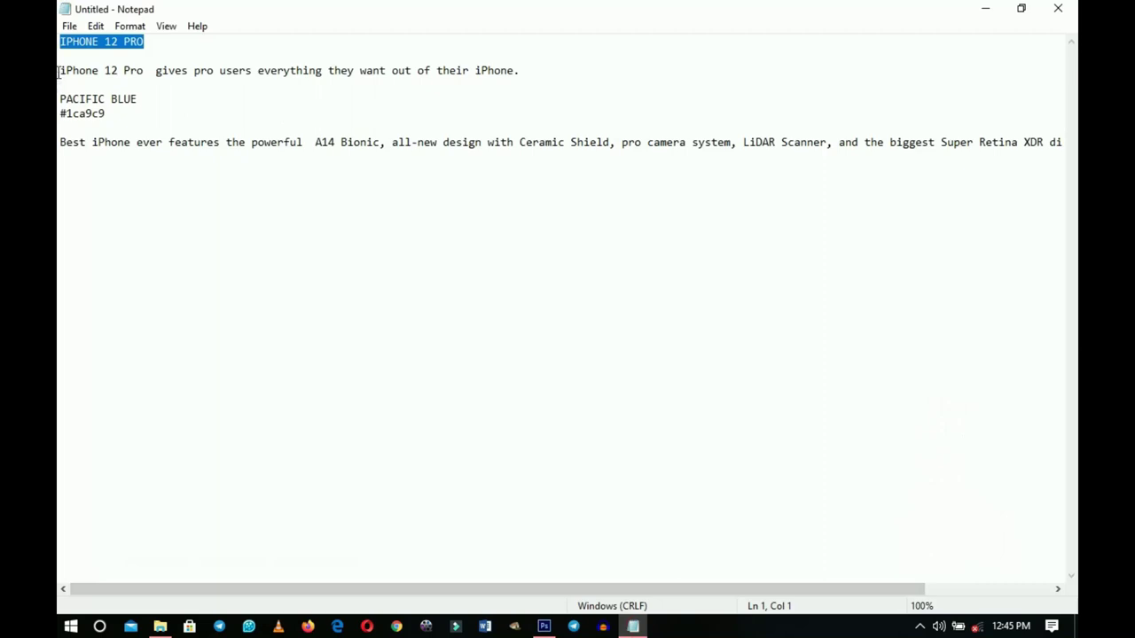
{"action": "left_click_drag", "start_coordinate": [58, 71], "coordinate": [523, 73]}
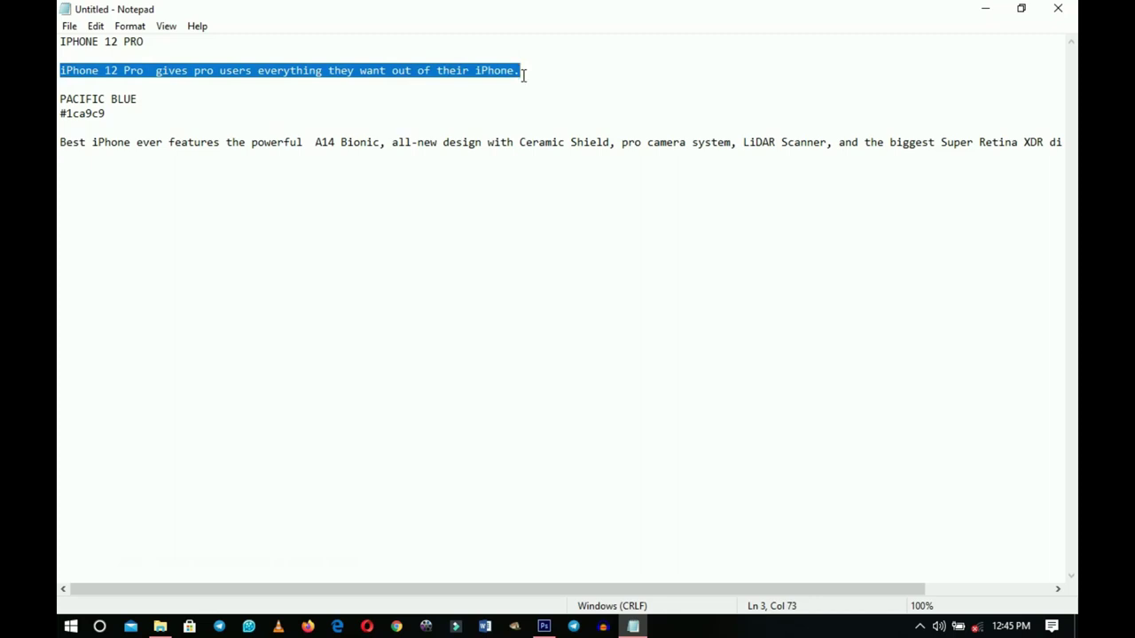
{"action": "left_click", "coordinate": [544, 625]}
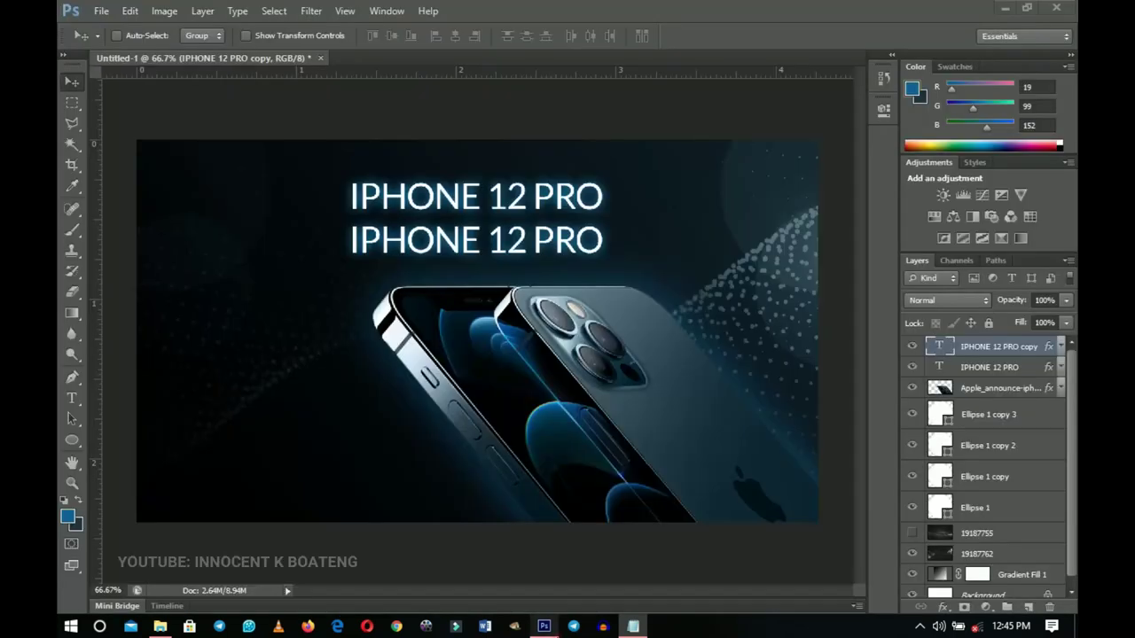
{"action": "double_click", "coordinate": [483, 252]}
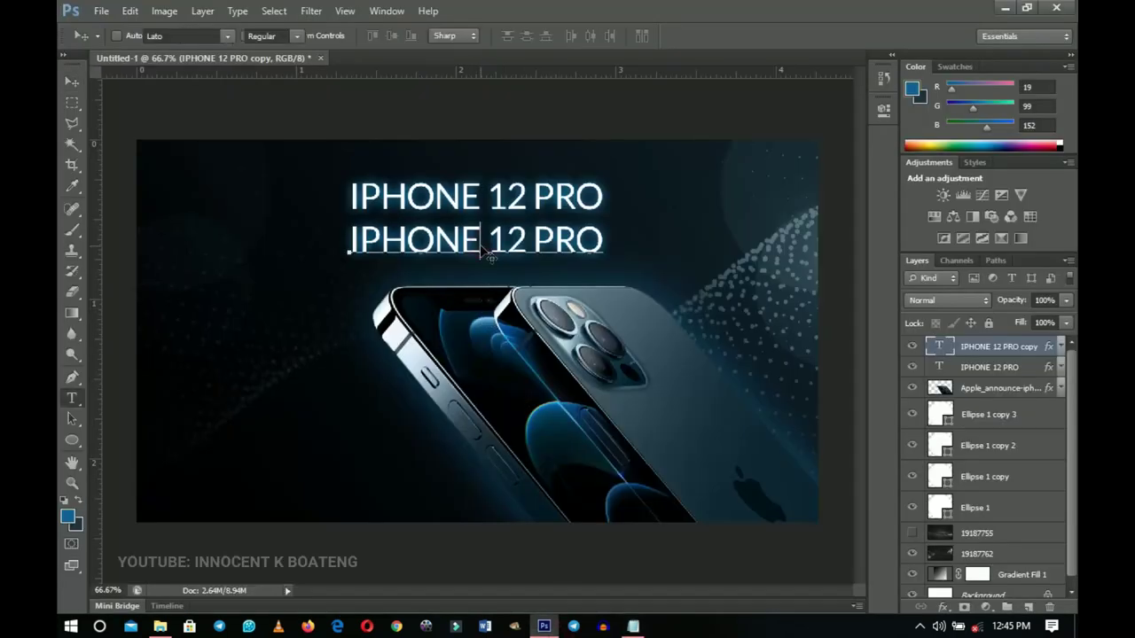
{"action": "key", "text": "ctrl+v"}
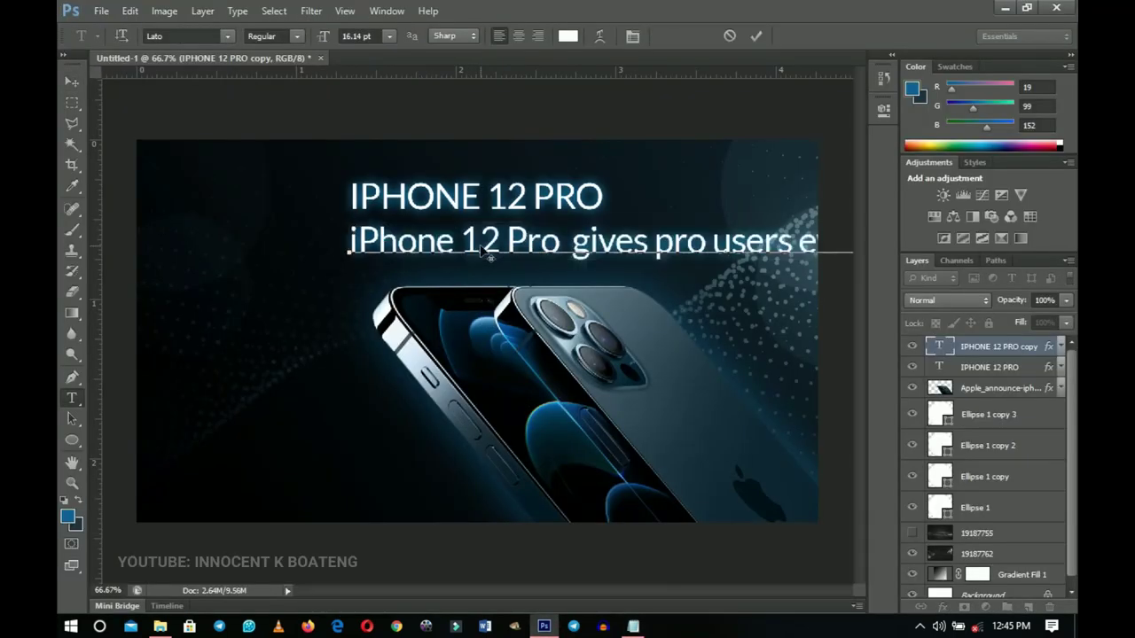
{"action": "key", "text": "ctrl+Return"}
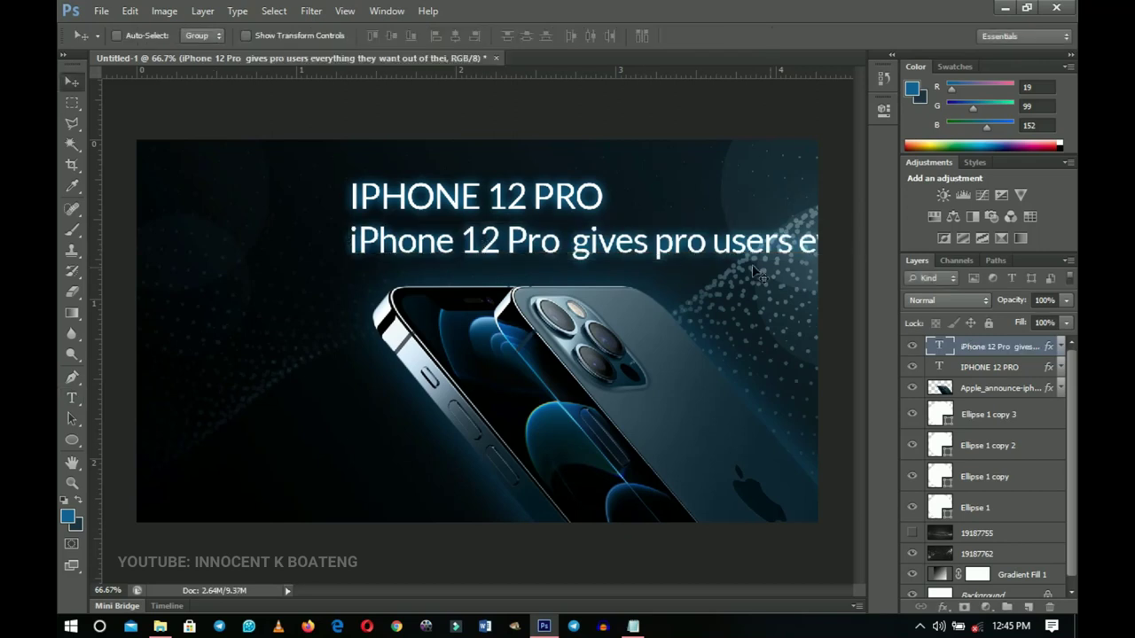
{"action": "right_click", "coordinate": [993, 349]}
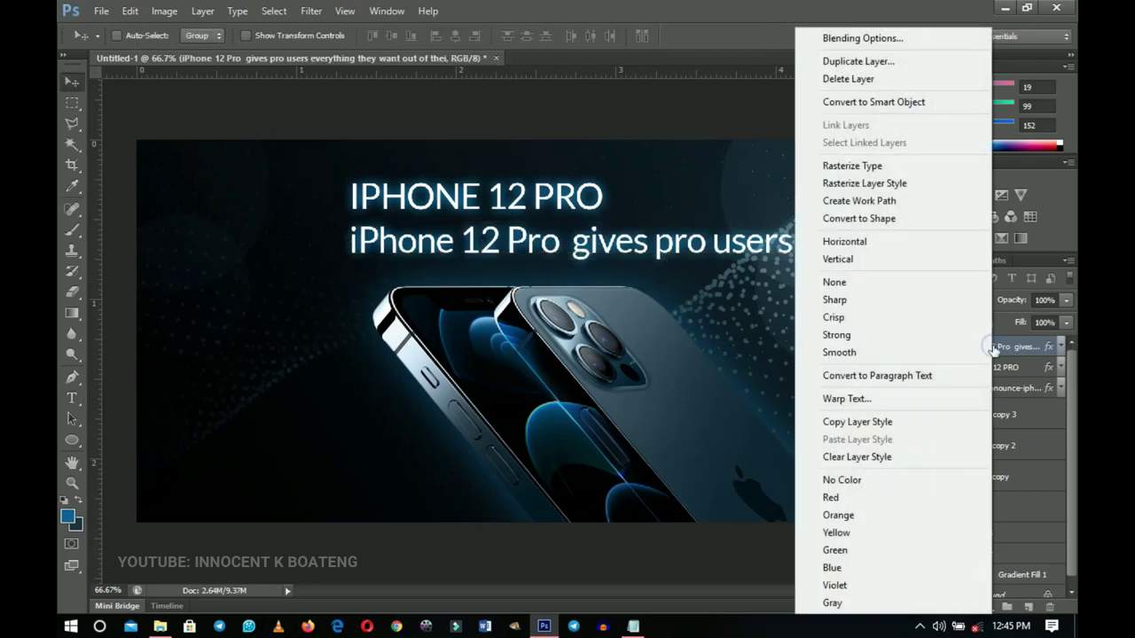
{"action": "left_click", "coordinate": [890, 455]}
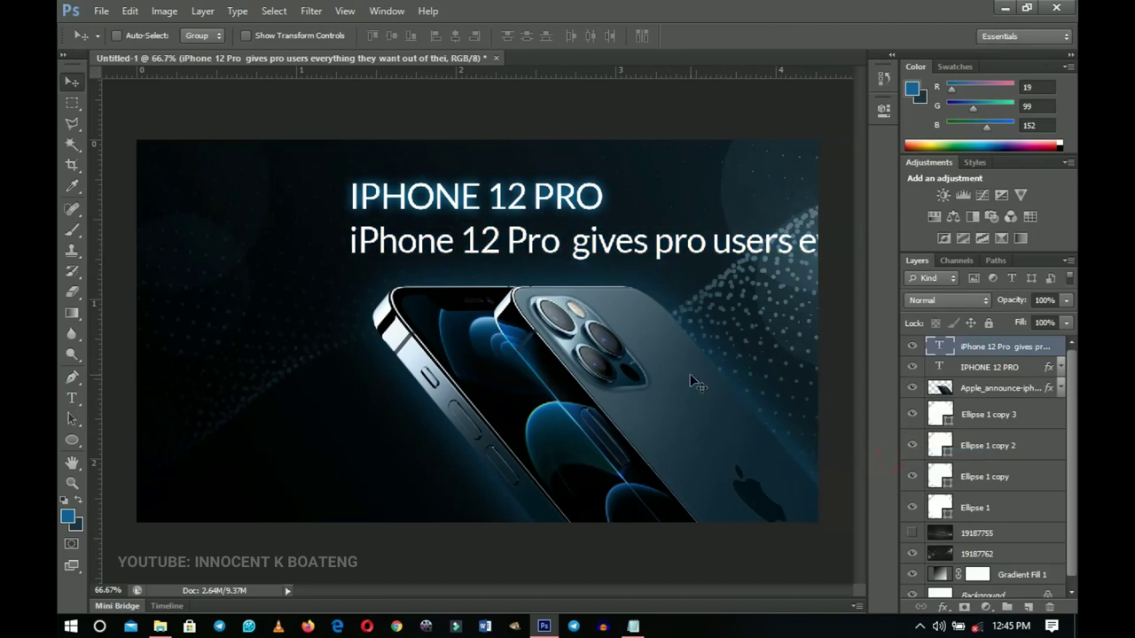
Step: Centre the tagline horizontally on the canvas and scale it down proportionally to about 2.25 in wide
{"action": "key", "text": "ctrl+t"}
{"action": "left_click_drag", "start_coordinate": [342, 215], "coordinate": [508, 229]}
{"action": "key", "text": "Return"}
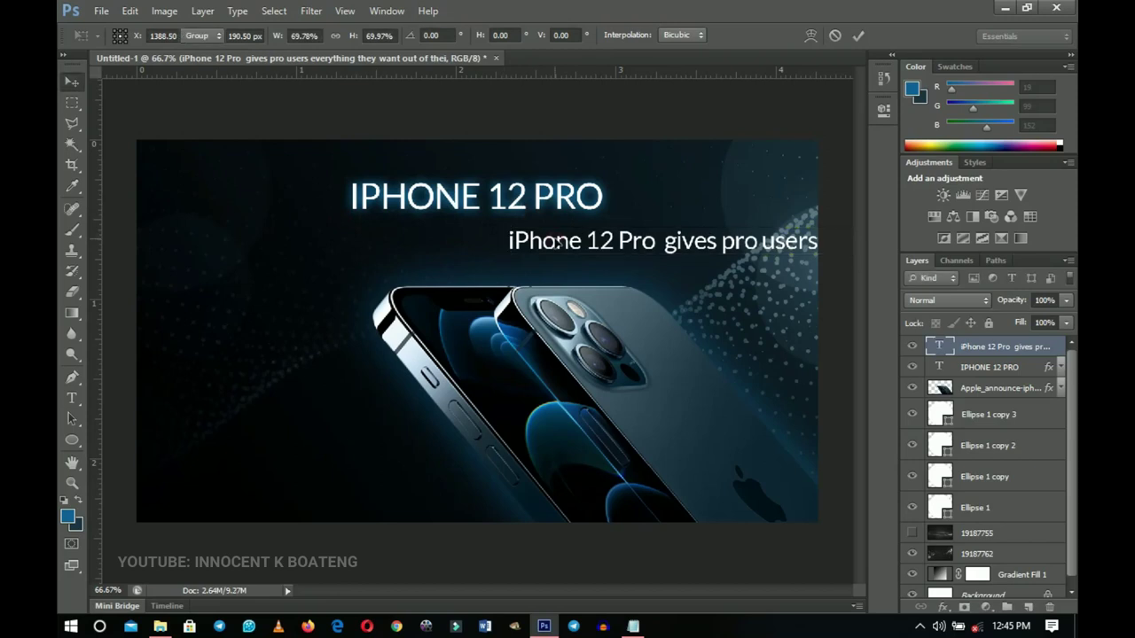
{"action": "key", "text": "ctrl+a"}
{"action": "left_click", "coordinate": [455, 35]}
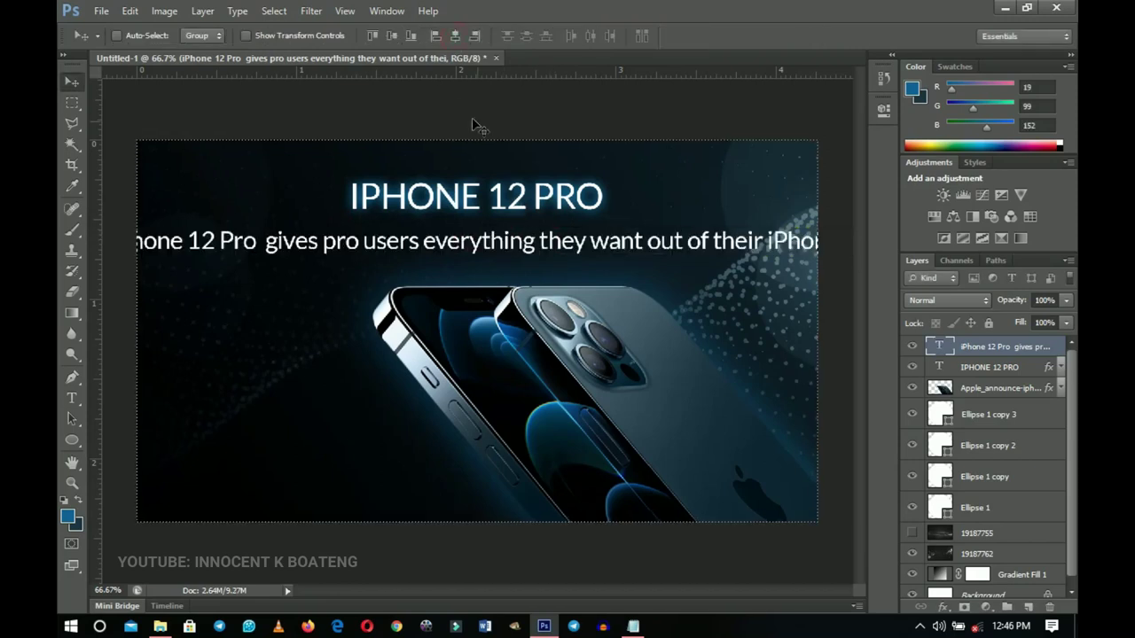
{"action": "key", "text": "ctrl+d"}
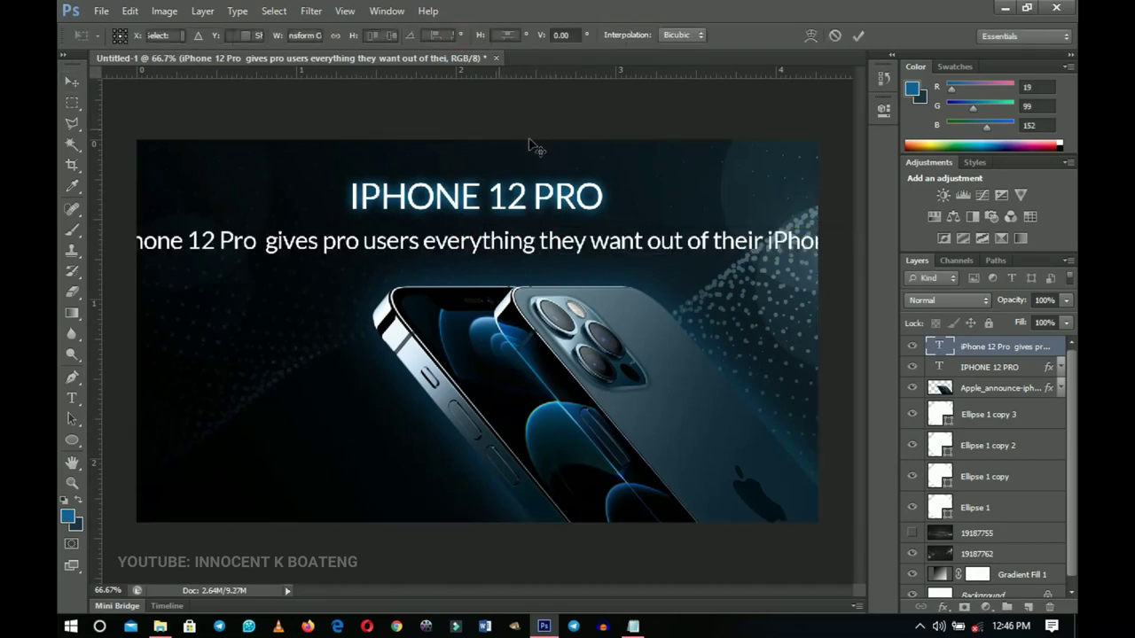
{"action": "key", "text": "ctrl+t"}
{"action": "left_click_drag", "start_coordinate": [828, 227], "coordinate": [657, 228]}
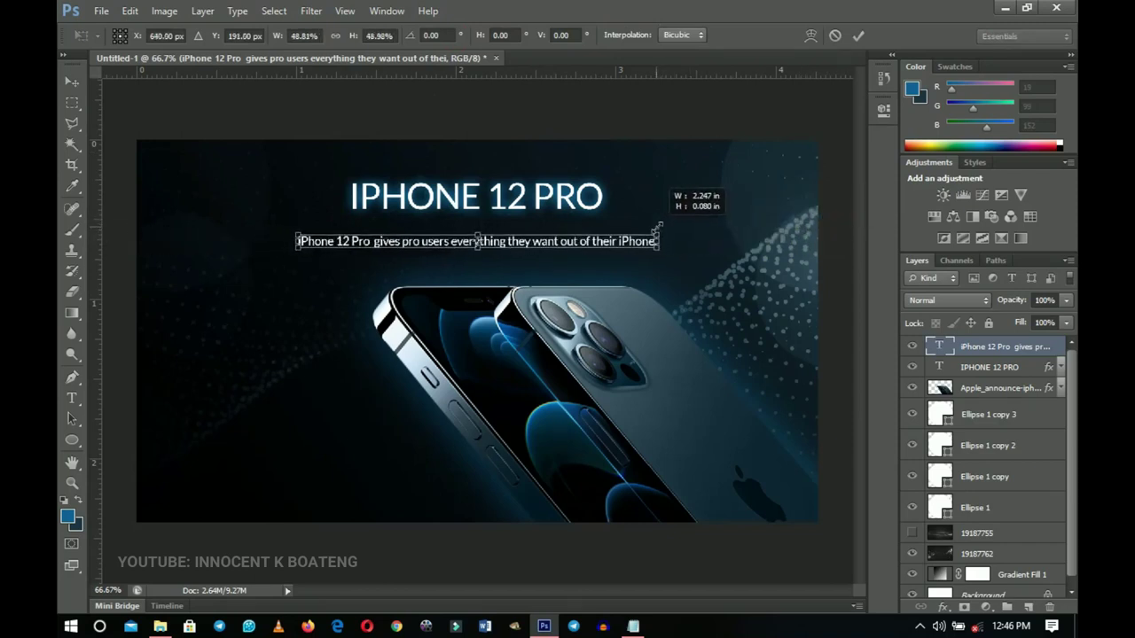
{"action": "key", "text": "Return"}
Step: Enlarge the IPHONE 12 PRO heading slightly about its centre, keeping it above the tagline
{"action": "key", "text": "alt+bracketleft"}
{"action": "key", "text": "ctrl+t"}
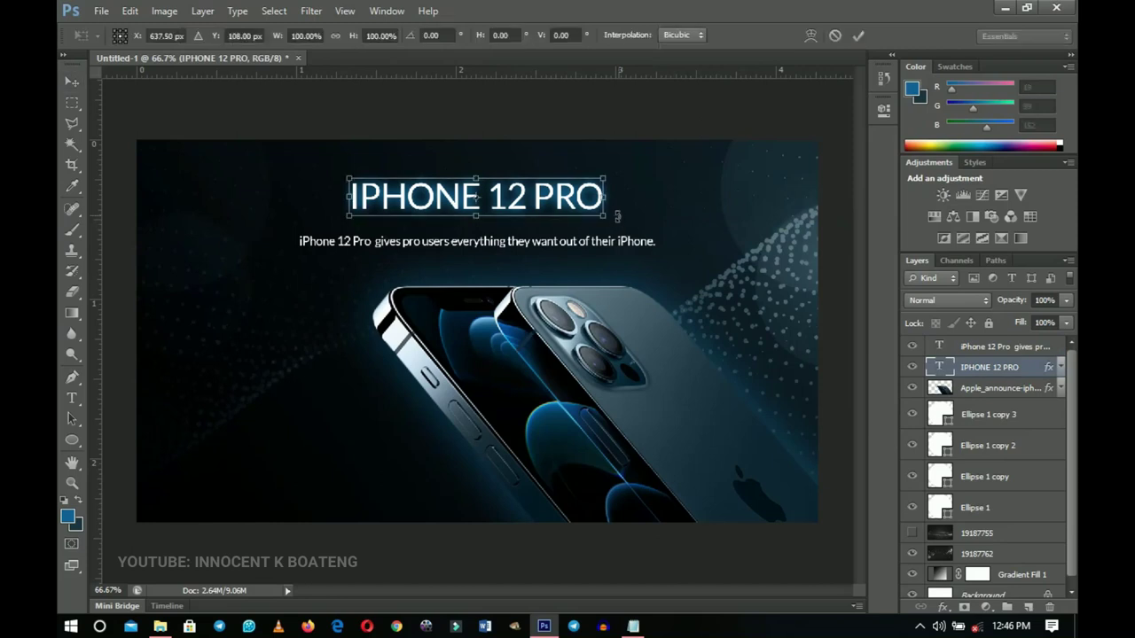
{"action": "left_click_drag", "start_coordinate": [604, 215], "coordinate": [627, 221]}
{"action": "key", "text": "Return"}
Step: Scale the tagline down to about 88% about its centre and move it up closer beneath the heading
{"action": "key", "text": "z"}
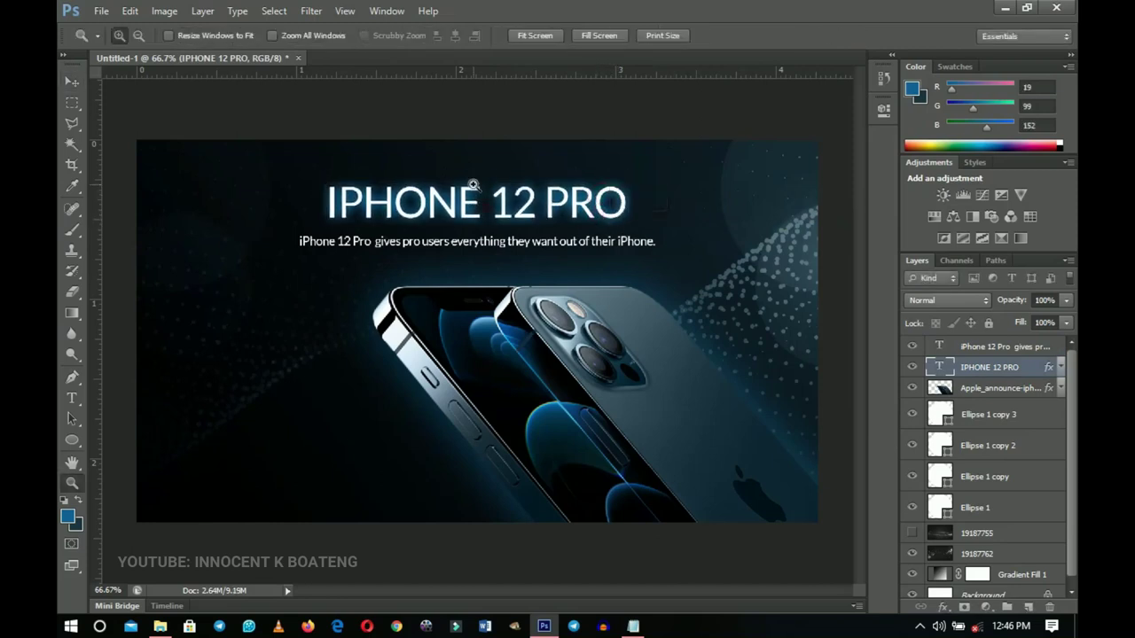
{"action": "left_click", "coordinate": [526, 252]}
{"action": "key", "text": "v"}
{"action": "right_click", "coordinate": [508, 272]}
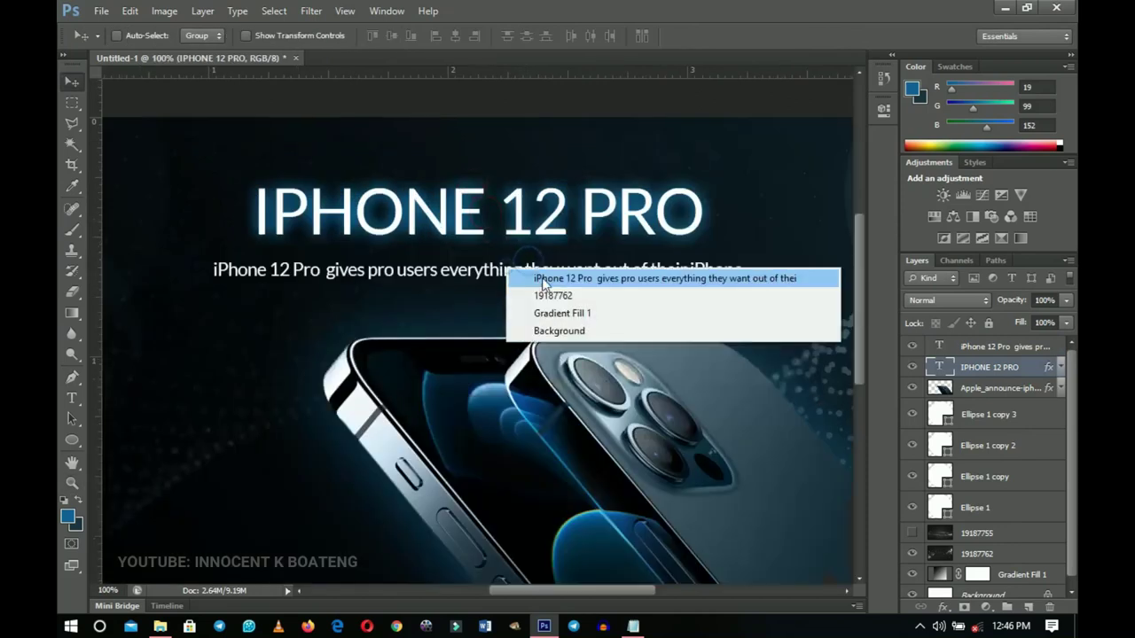
{"action": "left_click", "coordinate": [550, 278]}
{"action": "left_click_drag", "start_coordinate": [549, 279], "coordinate": [547, 274]}
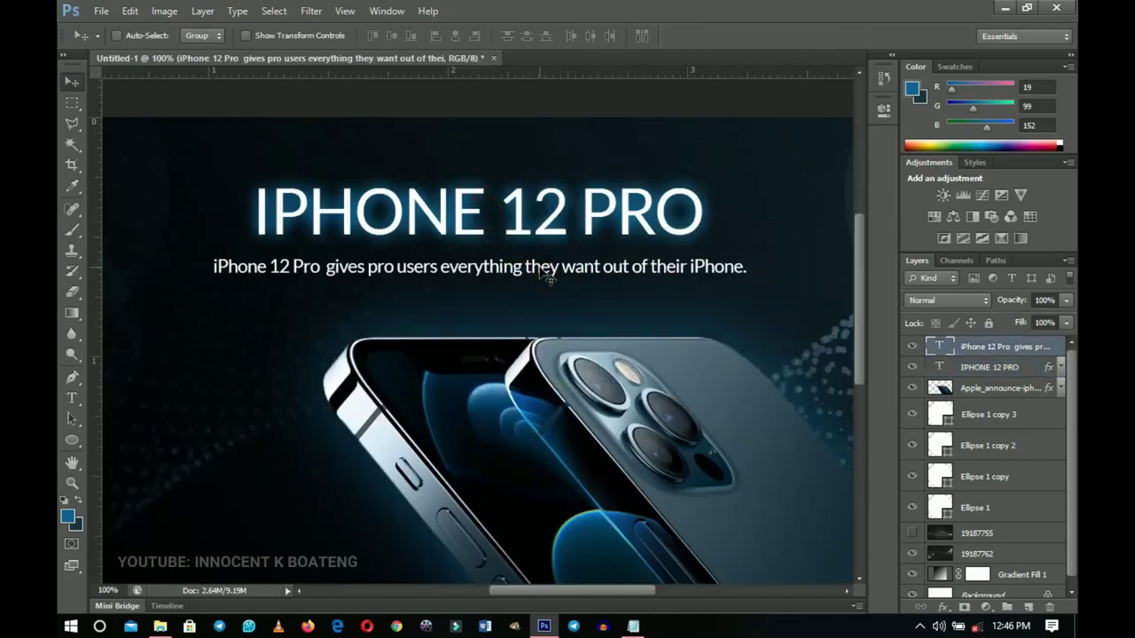
{"action": "key", "text": "ctrl+t"}
{"action": "left_click_drag", "start_coordinate": [750, 256], "coordinate": [714, 258]}
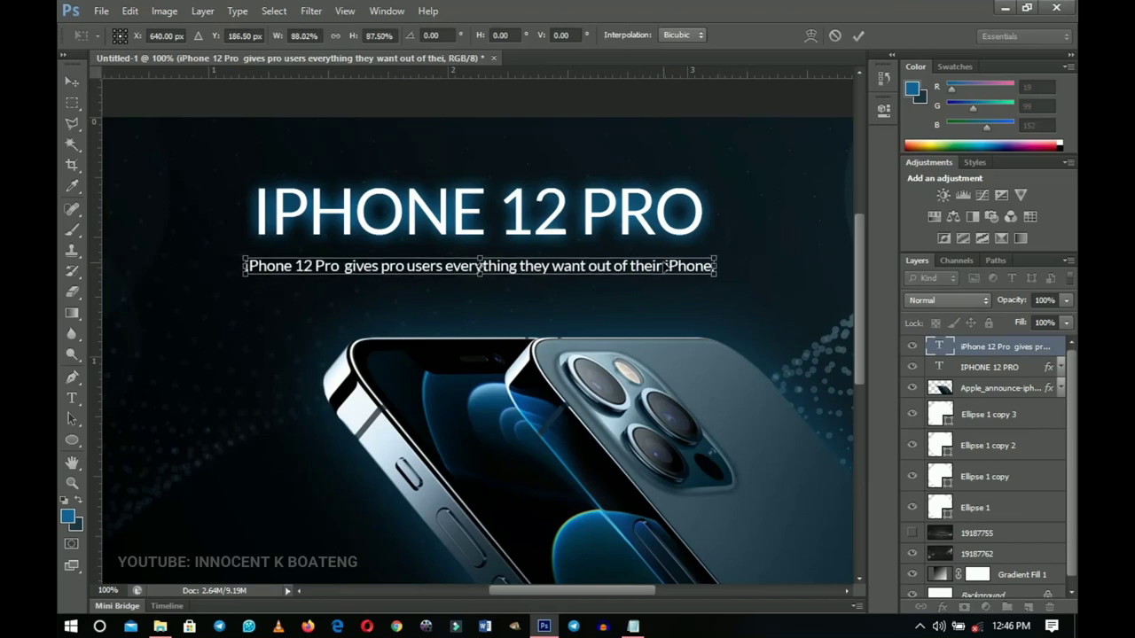
{"action": "key", "text": "Return"}
{"action": "key", "text": "Up"}
{"action": "key", "text": "Up"}
{"action": "key", "text": "Up"}
{"action": "key", "text": "Up"}
{"action": "key", "text": "Up"}
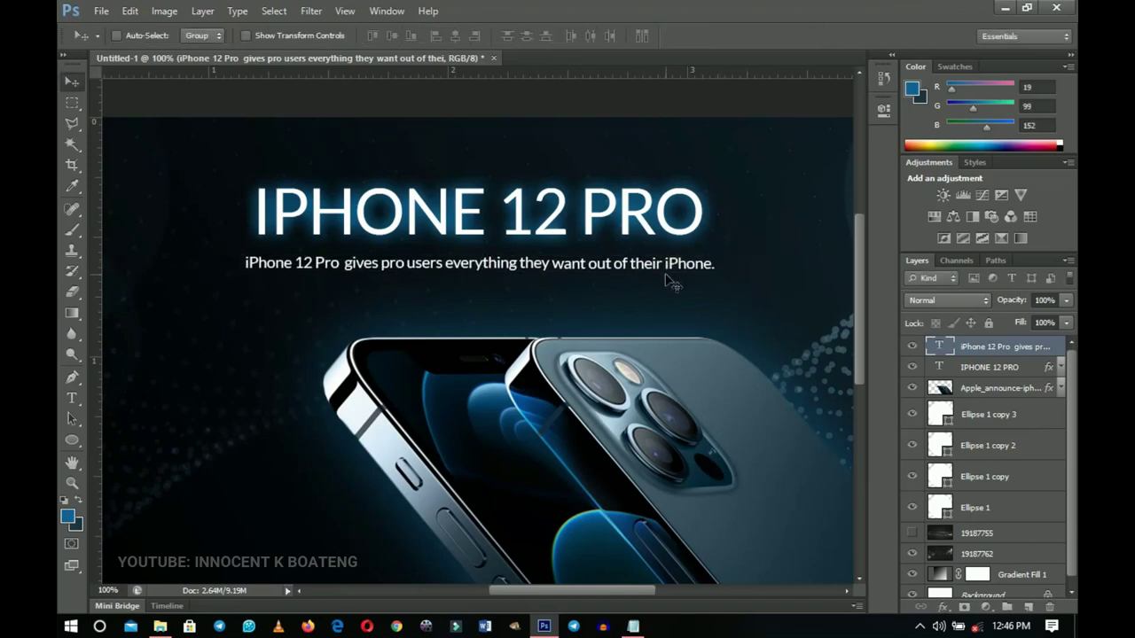
Step: Place a vertical guide just inside the canvas's left edge and check the remaining banner copy in Notepad
{"action": "key", "text": "ctrl+0"}
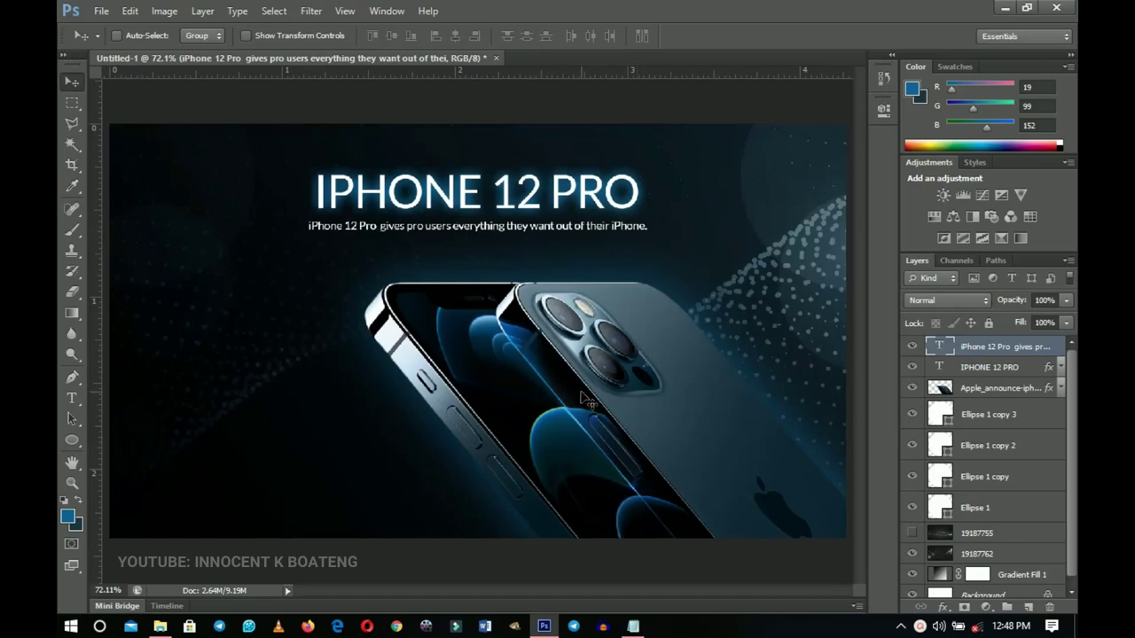
{"action": "left_click_drag", "start_coordinate": [97, 235], "coordinate": [133, 237]}
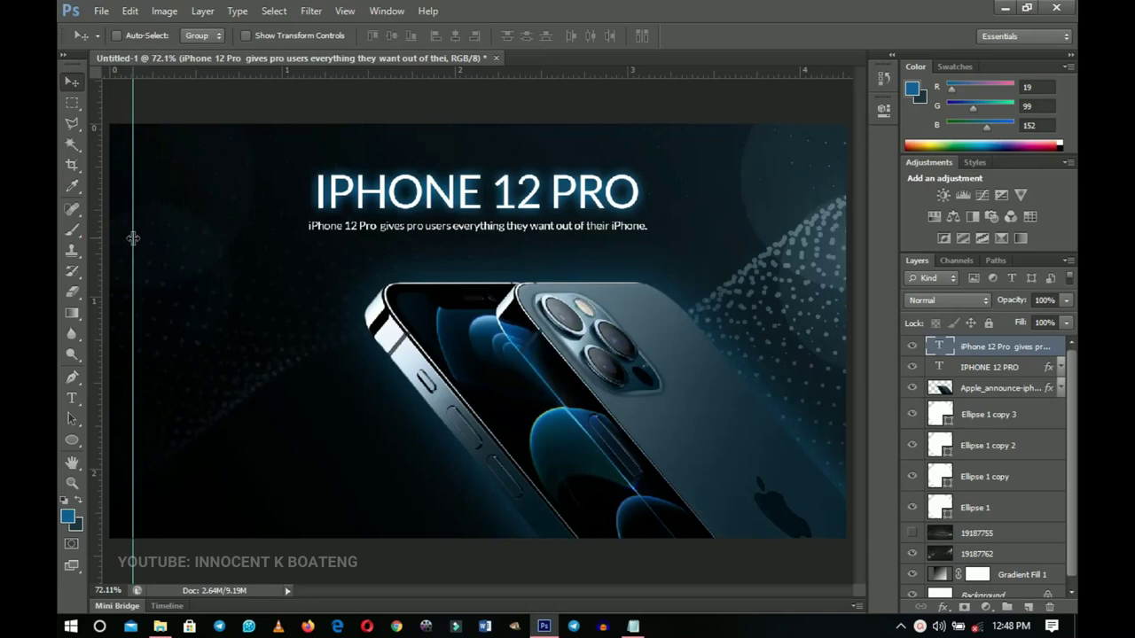
{"action": "left_click", "coordinate": [633, 626]}
{"action": "left_click", "coordinate": [270, 142]}
{"action": "left_click", "coordinate": [986, 9]}
Step: Duplicate the IPHONE 12 PRO heading and place the copy beside the vertical guide, about mid-height on the canvas
{"action": "left_click", "coordinate": [995, 368]}
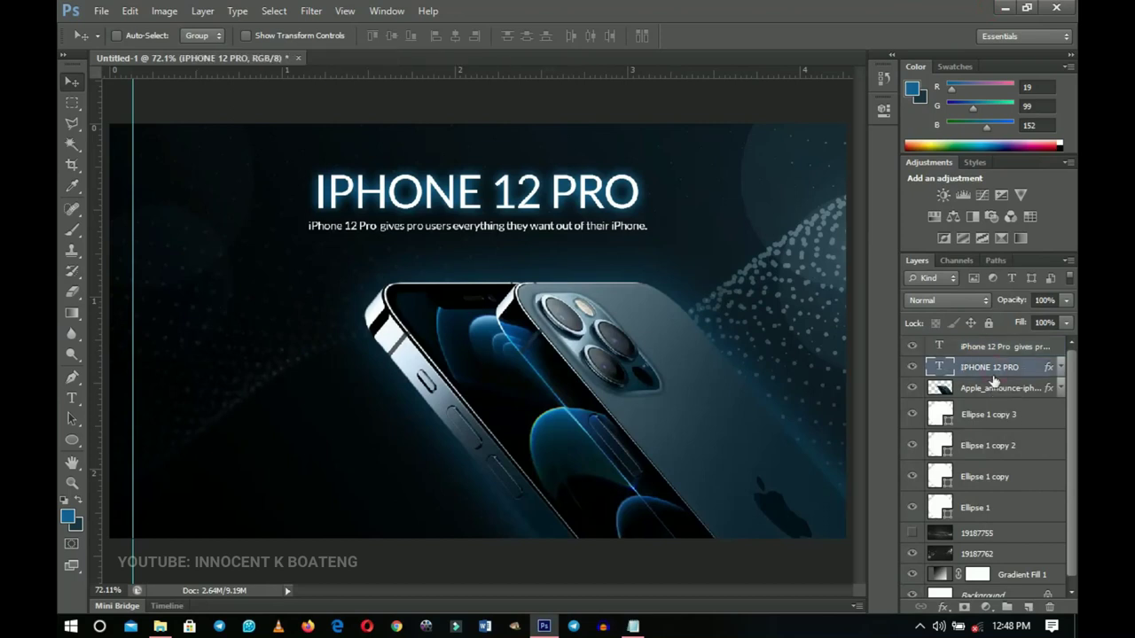
{"action": "key", "text": "ctrl+j"}
{"action": "left_click_drag", "start_coordinate": [612, 189], "coordinate": [434, 350]}
Step: Change the font of the whole duplicated heading text to Poppins
{"action": "key", "text": "t"}
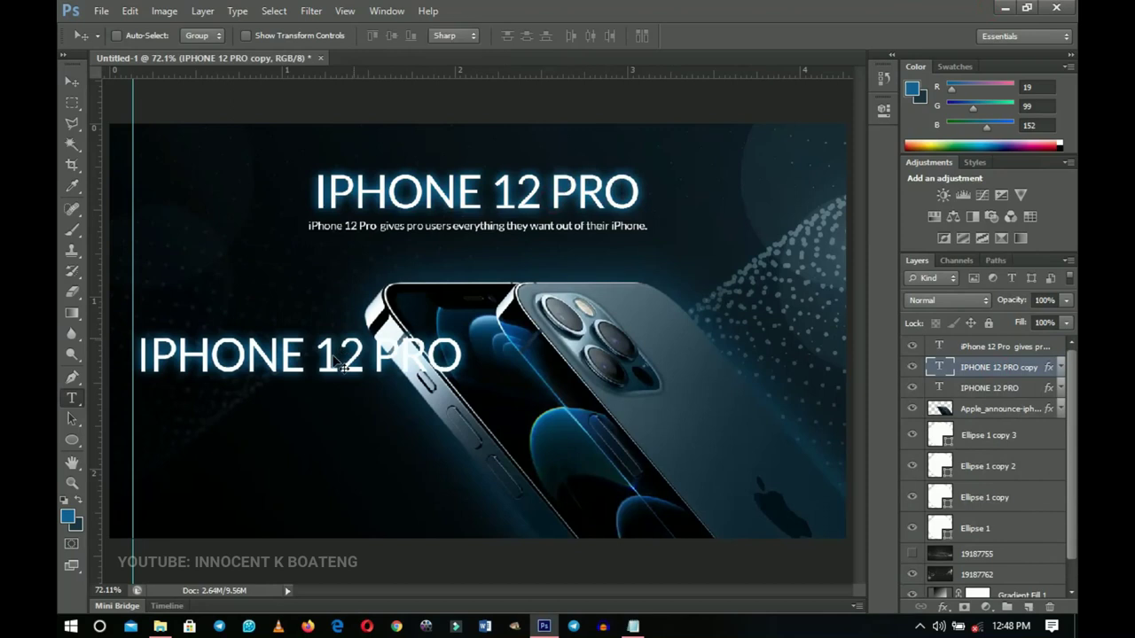
{"action": "left_click", "coordinate": [342, 364]}
{"action": "key", "text": "ctrl+a"}
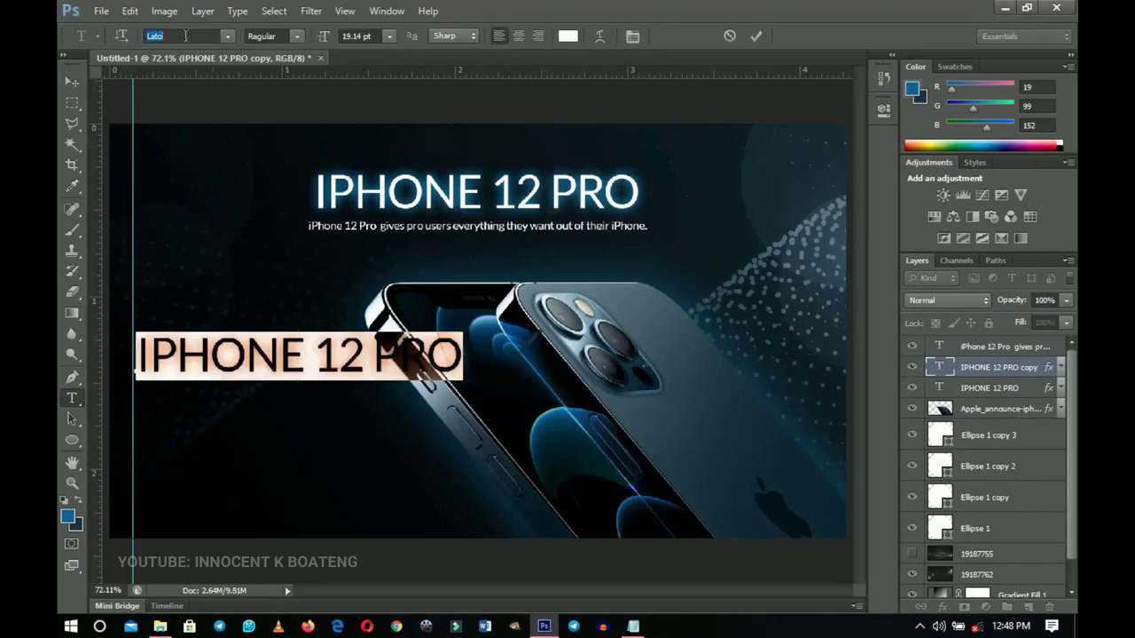
{"action": "type", "text": "0"}
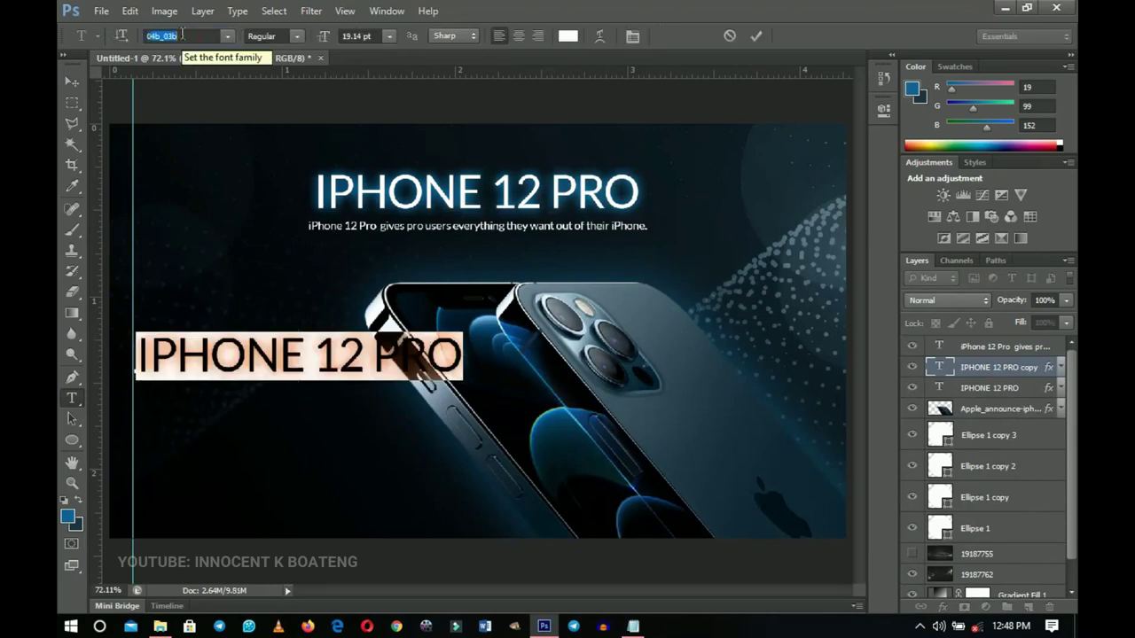
{"action": "type", "text": "bpop"}
{"action": "key", "text": "Return"}
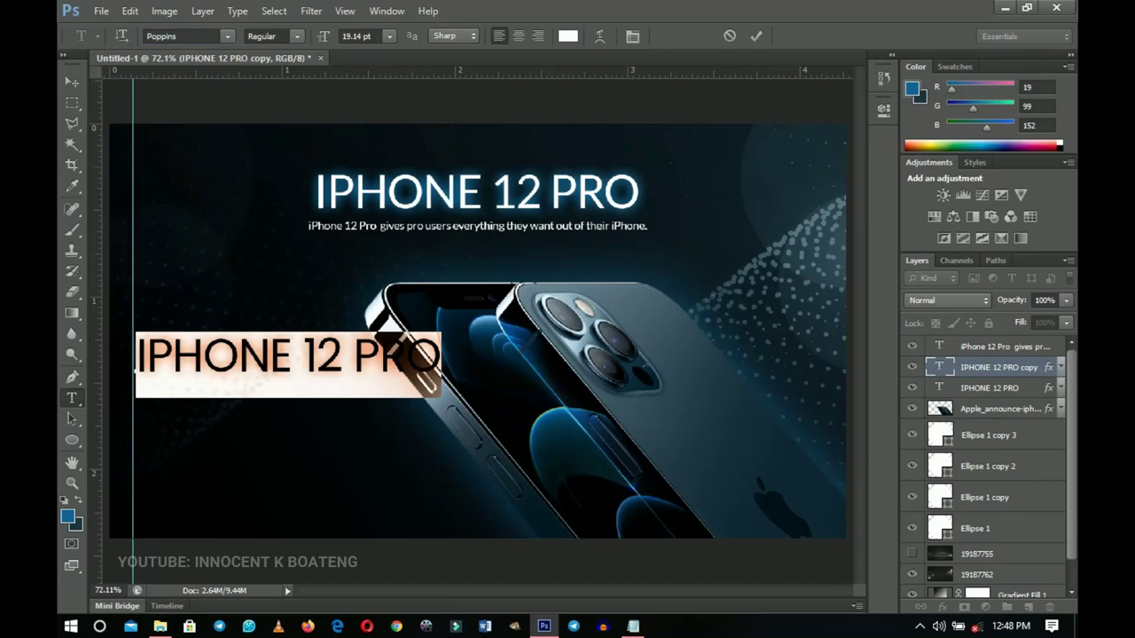
Step: Replace the duplicated heading's text with PACIFIC BLUE, copied from Notepad
{"action": "left_click", "coordinate": [633, 626]}
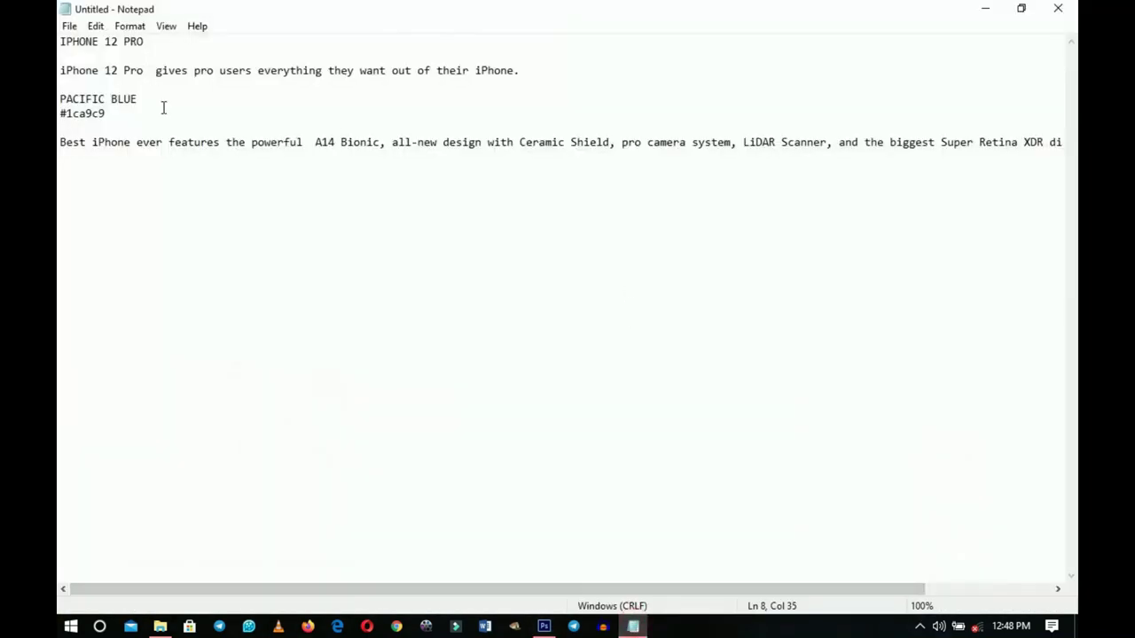
{"action": "left_click_drag", "start_coordinate": [143, 98], "coordinate": [62, 98]}
{"action": "key", "text": "ctrl+c"}
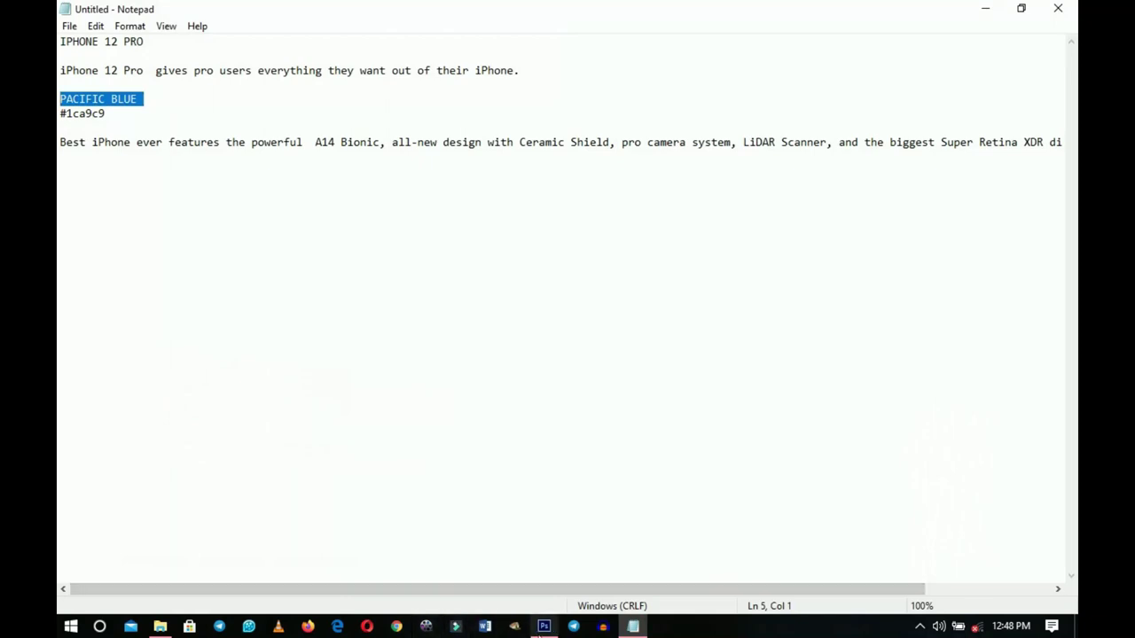
{"action": "left_click", "coordinate": [545, 626]}
{"action": "key", "text": "ctrl+v"}
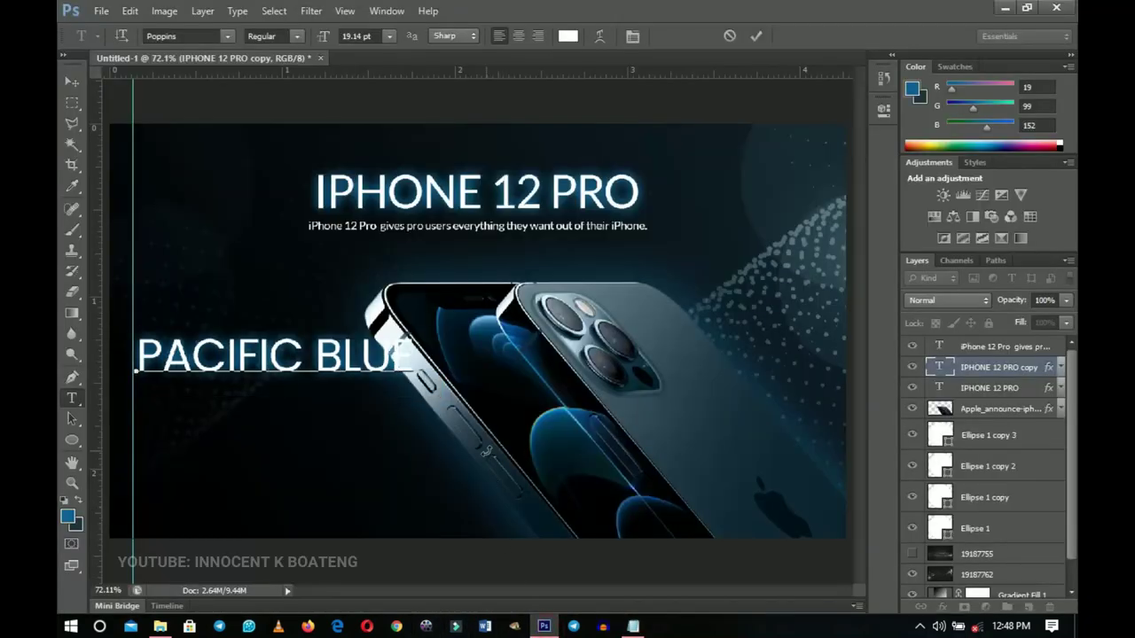
{"action": "left_click", "coordinate": [71, 81]}
Step: Bring the PACIFIC BLUE layer above the tagline layer and clear its layer style
{"action": "right_click", "coordinate": [994, 380]}
{"action": "left_click", "coordinate": [530, 328]}
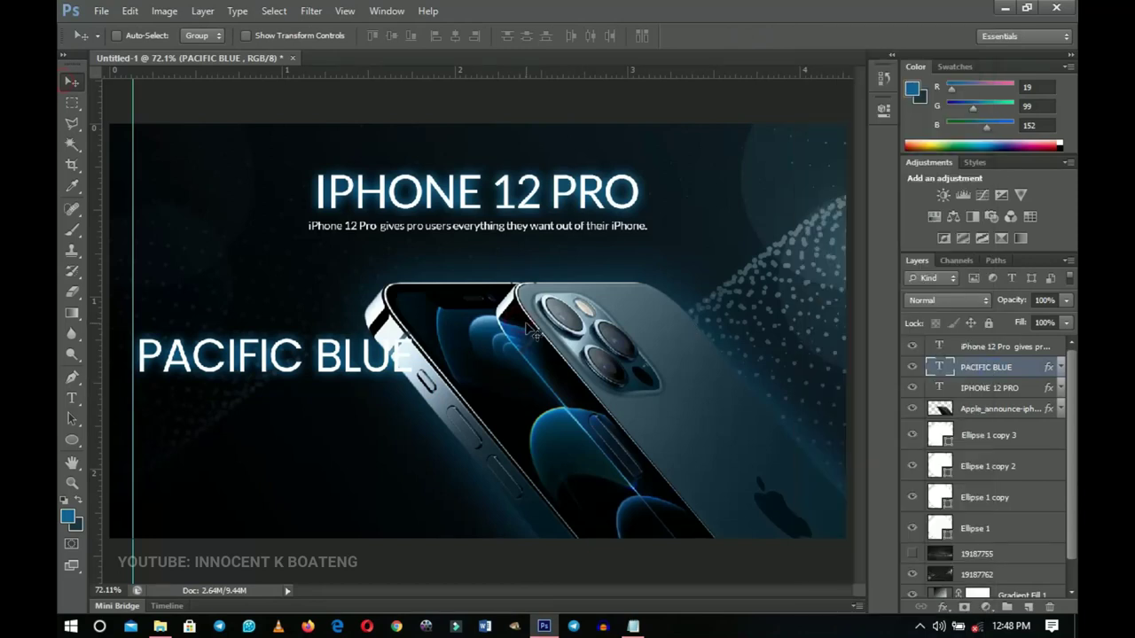
{"action": "key", "text": "ctrl+bracketright"}
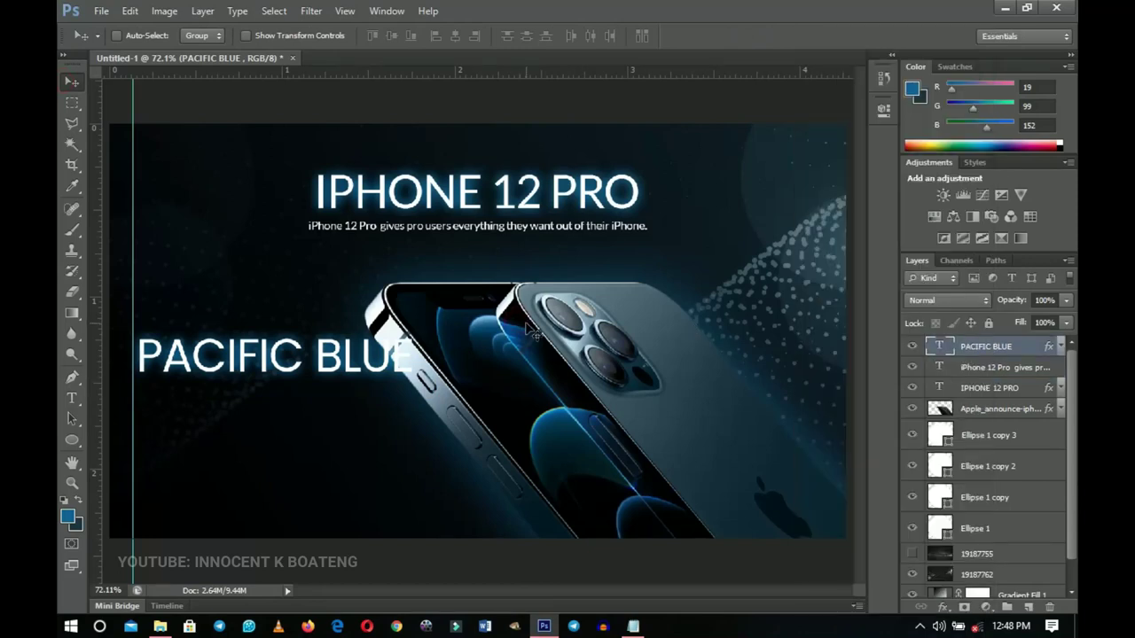
{"action": "right_click", "coordinate": [1006, 352]}
{"action": "left_click", "coordinate": [908, 459]}
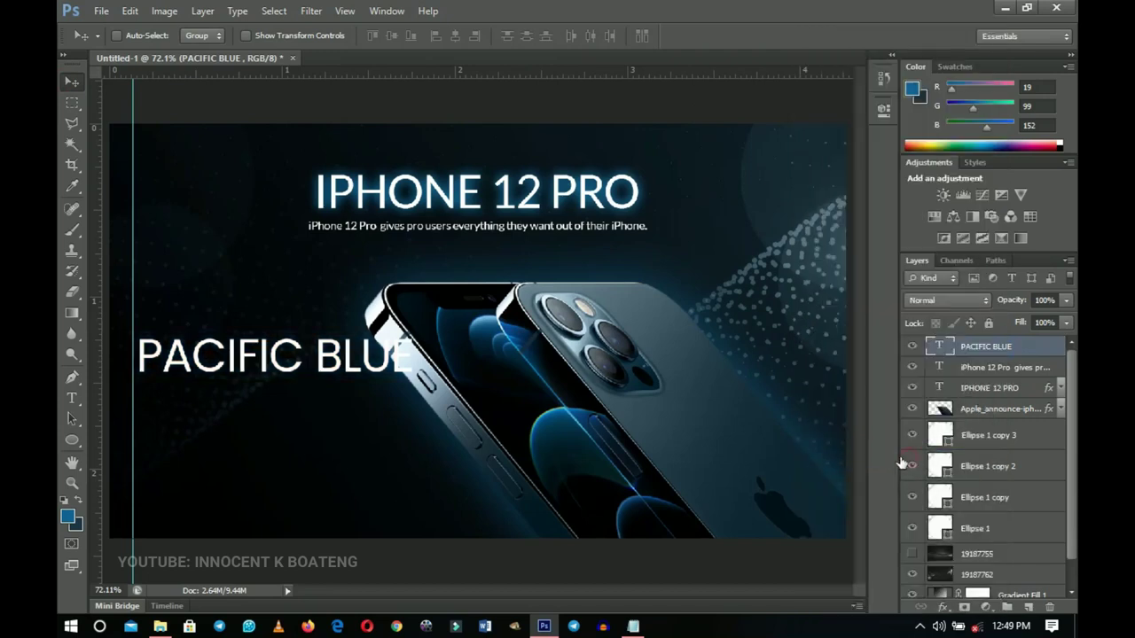
Step: Align the PACIFIC BLUE text's left edge with the guide and scale it down until it clears the phone
{"action": "left_click_drag", "start_coordinate": [419, 399], "coordinate": [415, 399]}
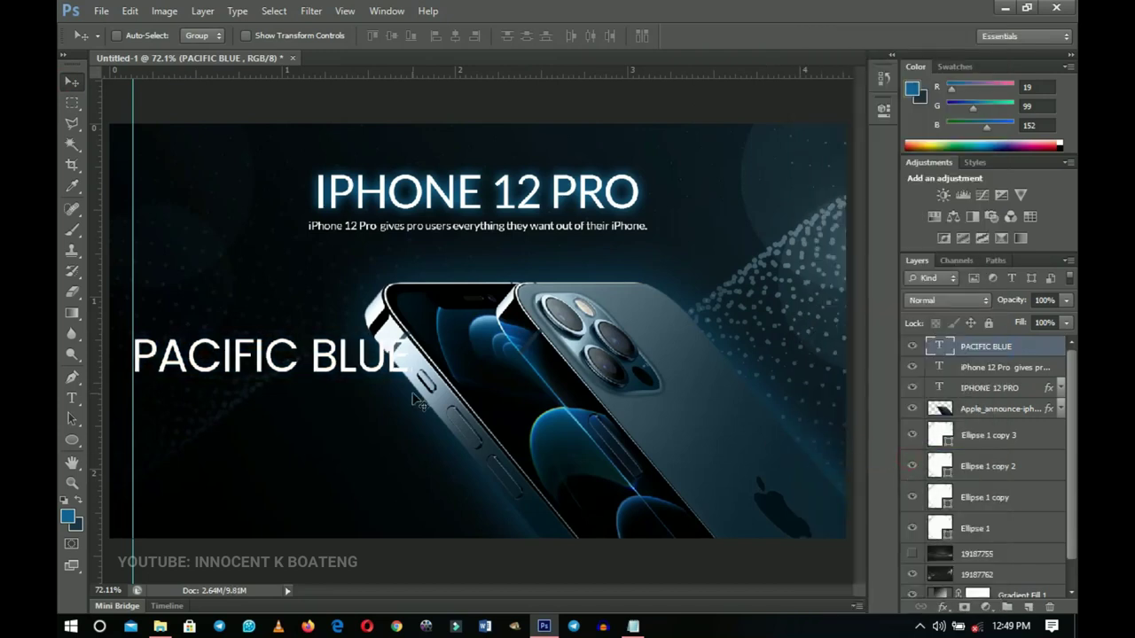
{"action": "key", "text": "ctrl+t"}
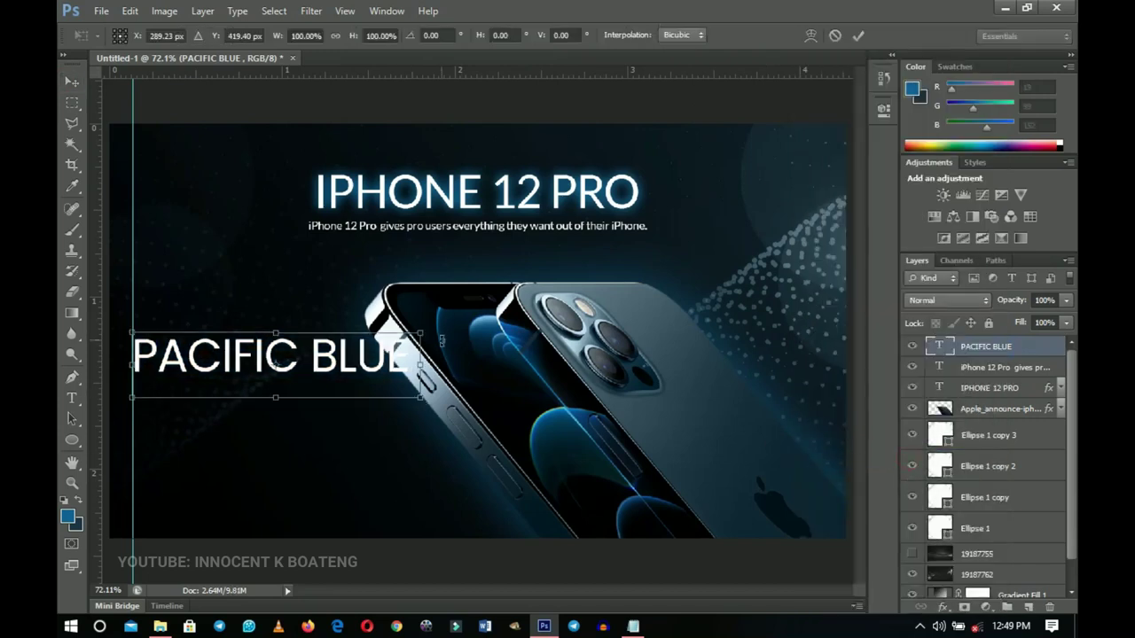
{"action": "left_click_drag", "start_coordinate": [422, 335], "coordinate": [367, 344]}
{"action": "key", "text": "Return"}
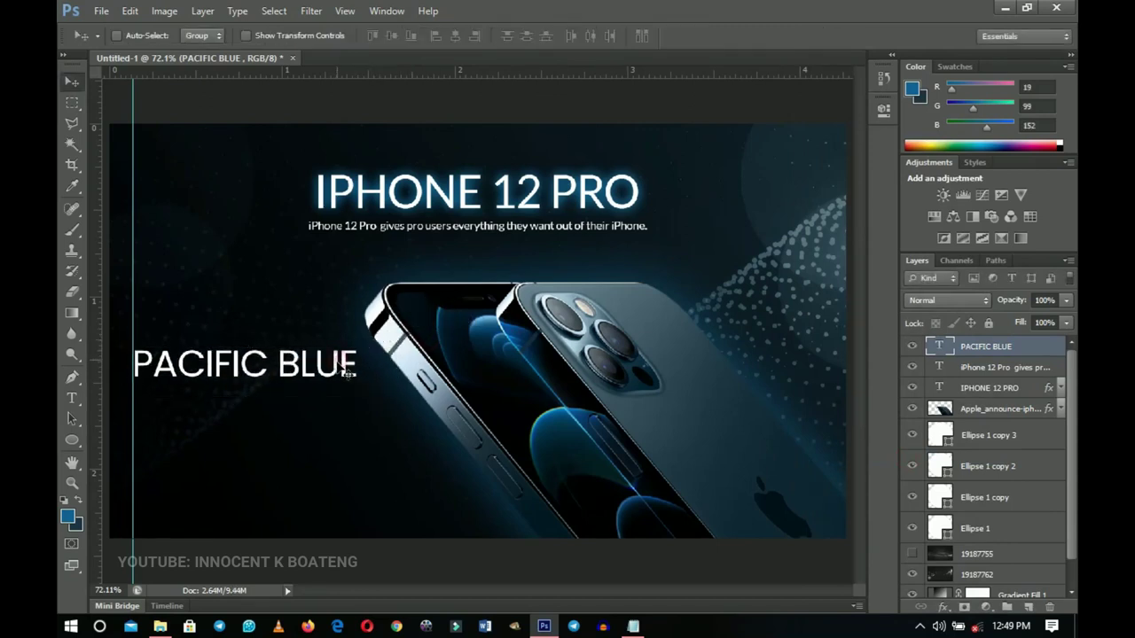
Step: Switch to Notepad, copy the colour code #1ca9c9 from under PACIFIC BLUE, and return to Photoshop
{"action": "left_click", "coordinate": [633, 626]}
{"action": "left_click", "coordinate": [99, 127]}
{"action": "left_click_drag", "start_coordinate": [100, 127], "coordinate": [60, 113]}
{"action": "key", "text": "ctrl+c"}
{"action": "left_click", "coordinate": [109, 114]}
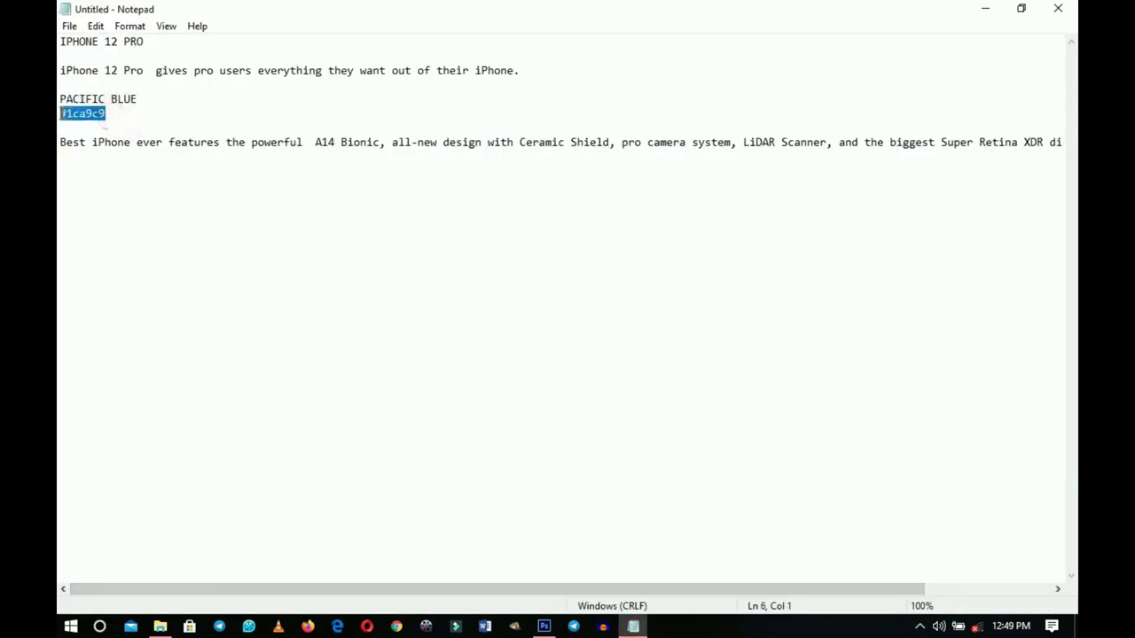
{"action": "left_click", "coordinate": [544, 625]}
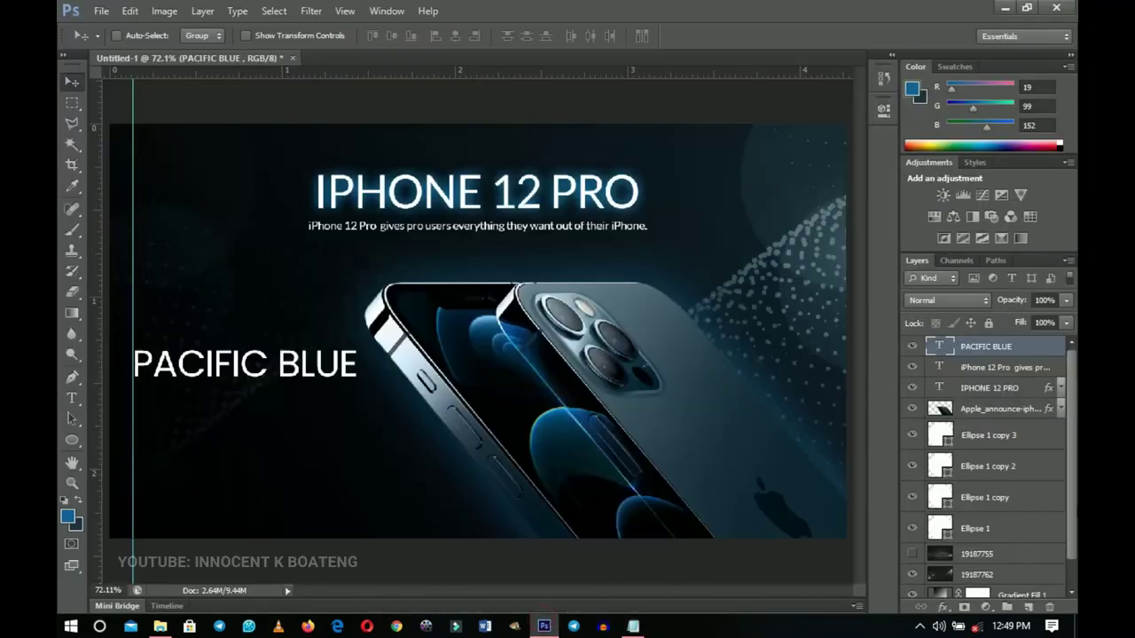
Step: Set the colour of the whole PACIFIC BLUE text to the copied code #1ca9c9
{"action": "double_click", "coordinate": [938, 346]}
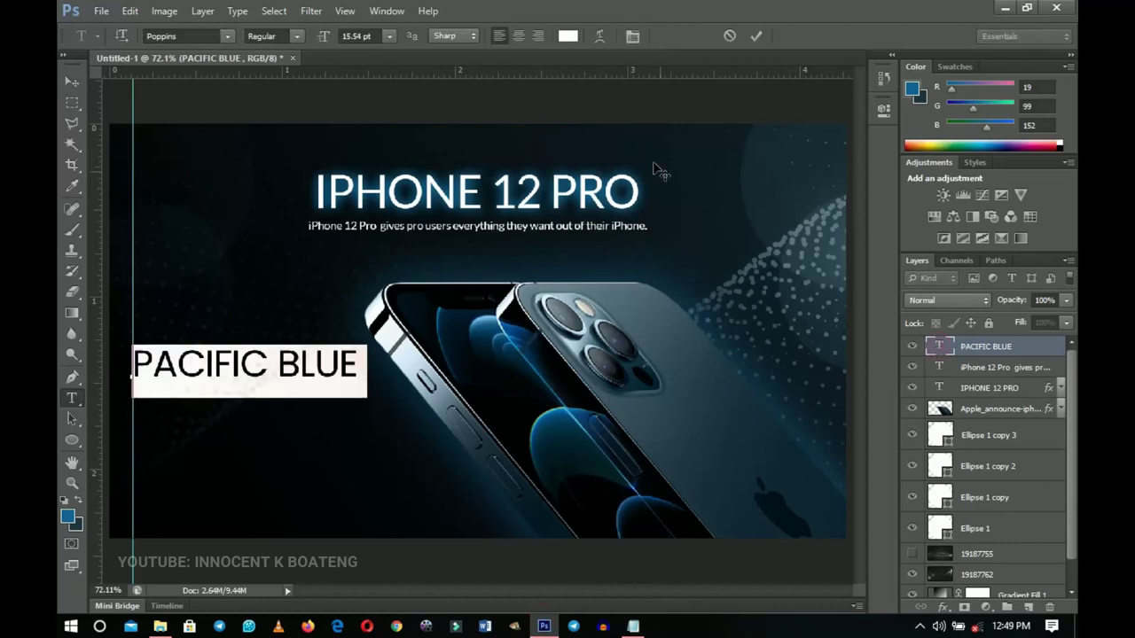
{"action": "left_click", "coordinate": [567, 37]}
{"action": "double_click", "coordinate": [971, 426]}
{"action": "key", "text": "ctrl+v"}
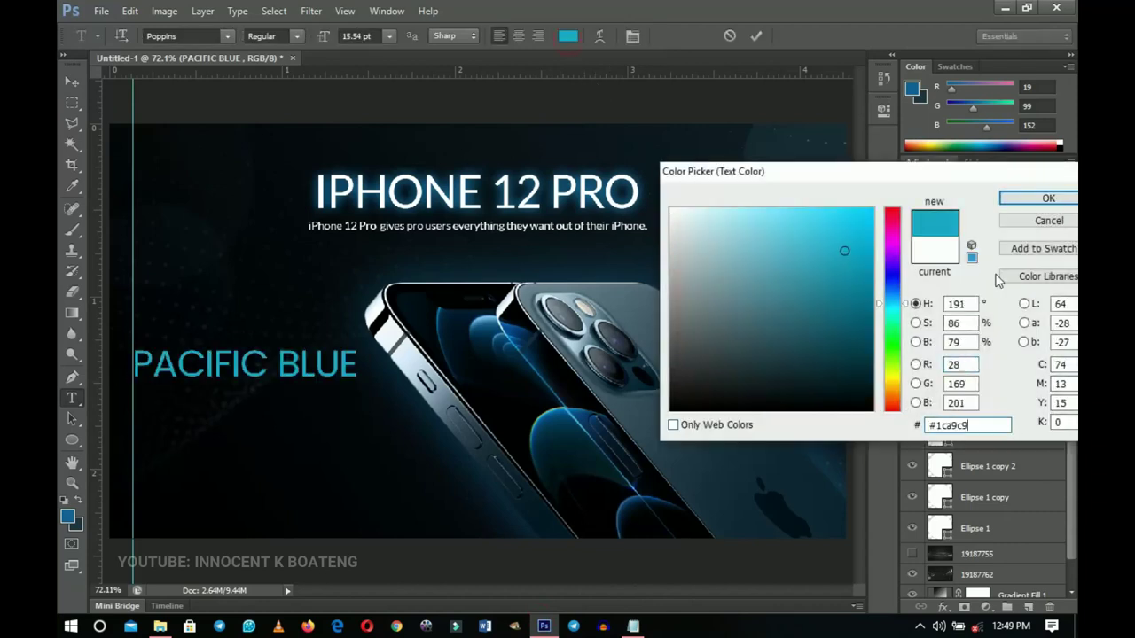
{"action": "left_click", "coordinate": [1046, 199]}
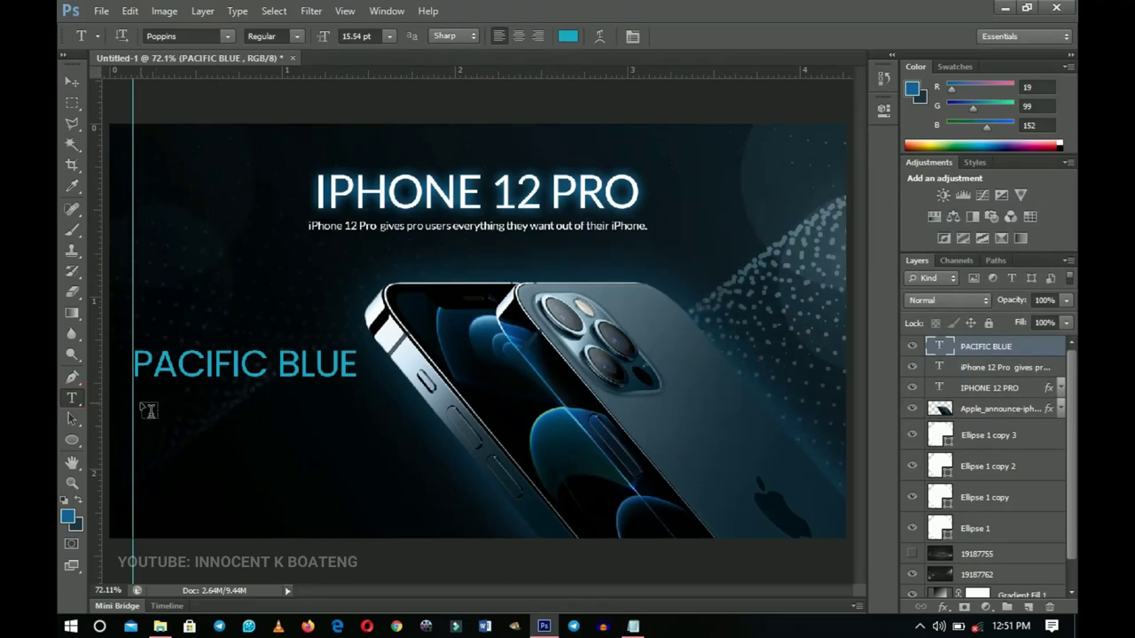
Step: Draw a paragraph text box starting at the guide below PACIFIC BLUE and set its text colour to white
{"action": "left_click_drag", "start_coordinate": [139, 399], "coordinate": [421, 485]}
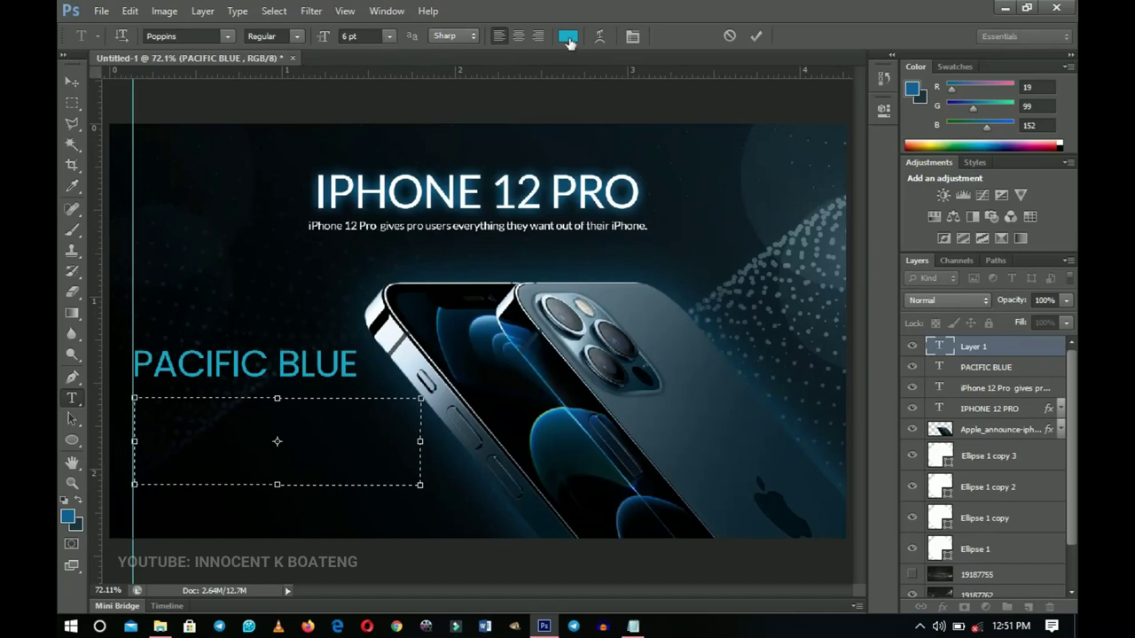
{"action": "left_click", "coordinate": [568, 37]}
{"action": "left_click", "coordinate": [706, 202]}
{"action": "left_click", "coordinate": [1046, 202]}
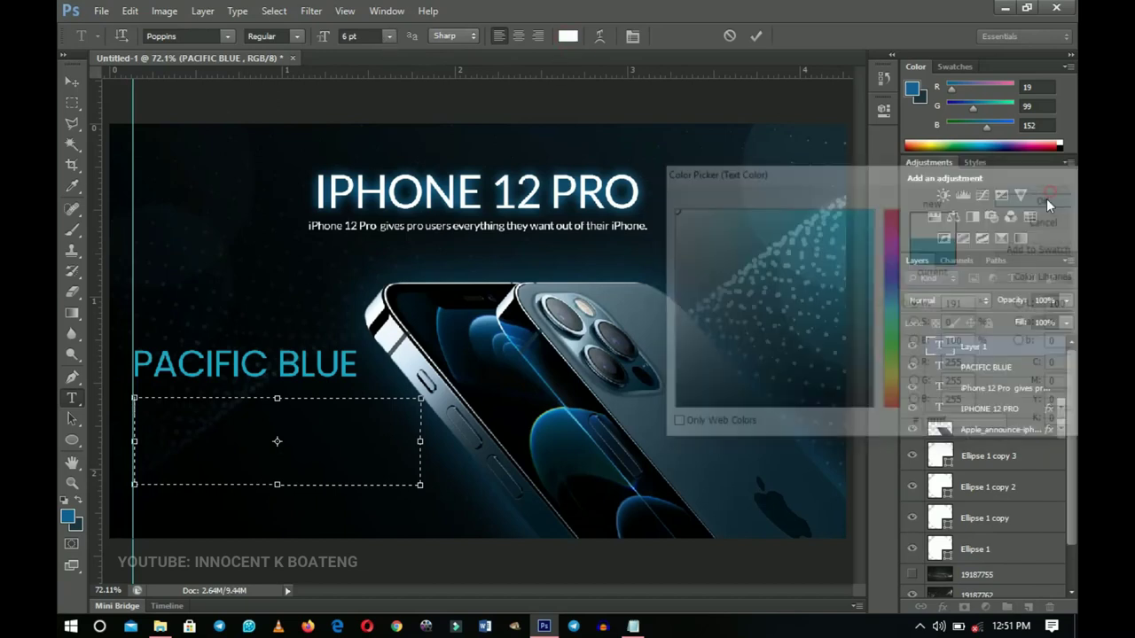
Step: Copy the "Best iPhone ever features the powerful A14 Bionic" paragraph from Notepad and paste it into the text box
{"action": "left_click", "coordinate": [633, 626]}
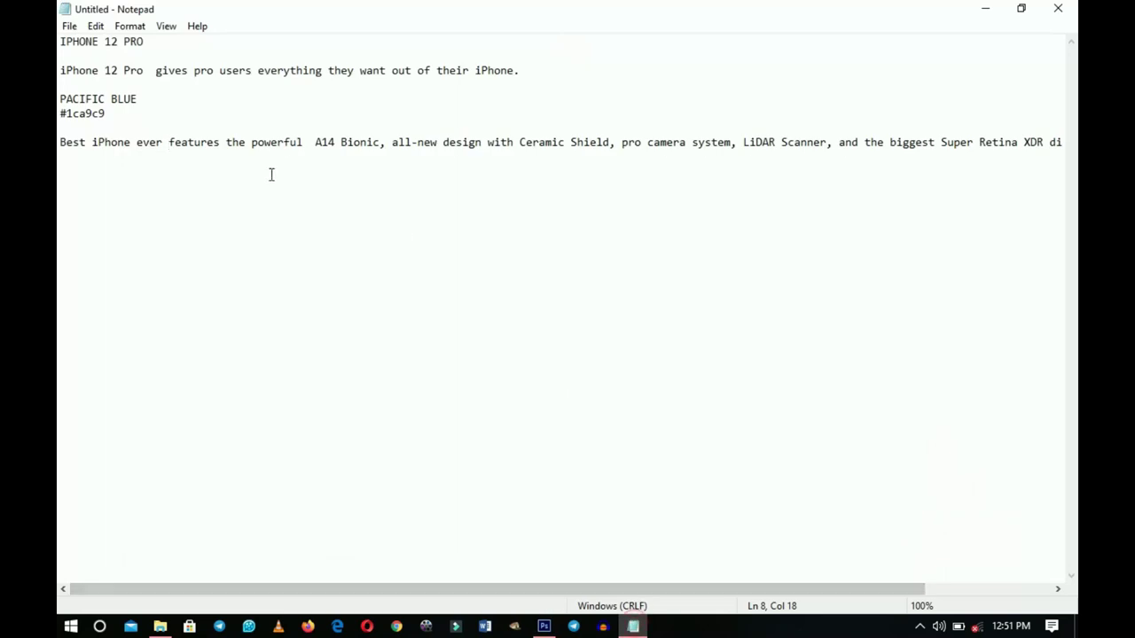
{"action": "key", "text": "shift+End"}
{"action": "key", "text": "ctrl+c"}
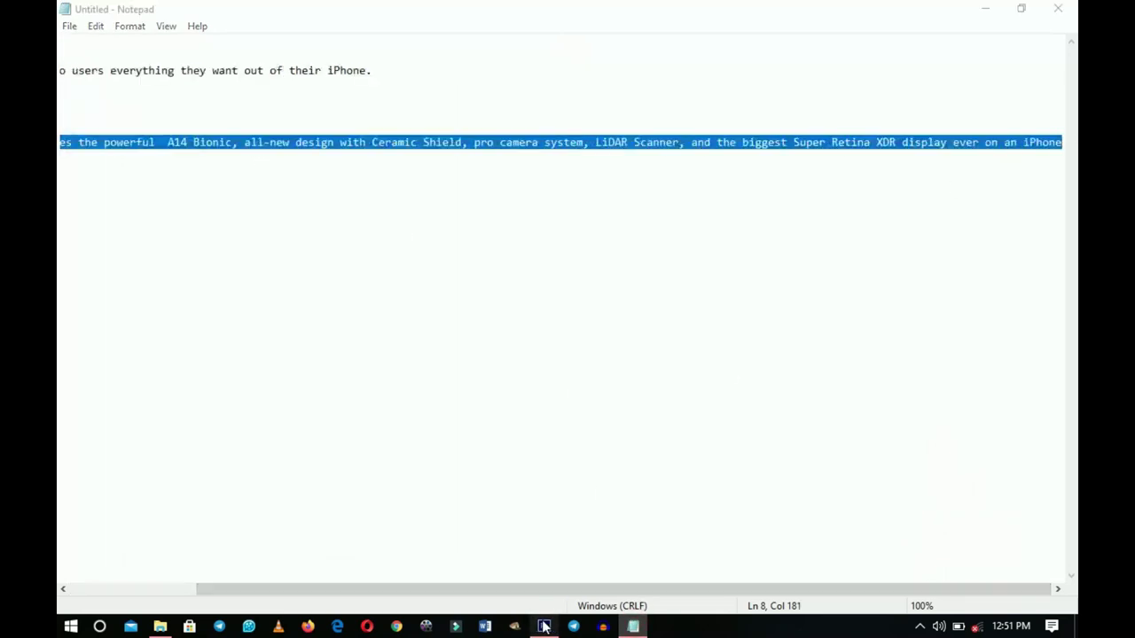
{"action": "left_click", "coordinate": [544, 626]}
{"action": "key", "text": "ctrl+v"}
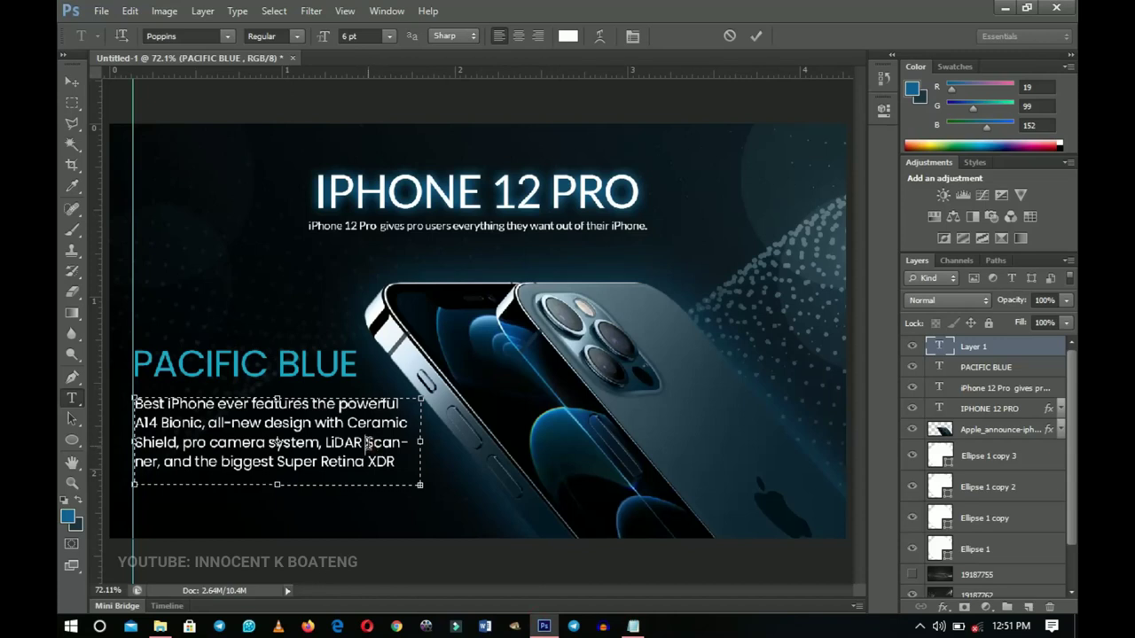
Step: Insert a line break before "Scanner" so the word is not hyphenated, and commit the paragraph text
{"action": "left_click", "coordinate": [366, 442]}
{"action": "key", "text": "Return"}
{"action": "left_click", "coordinate": [72, 81]}
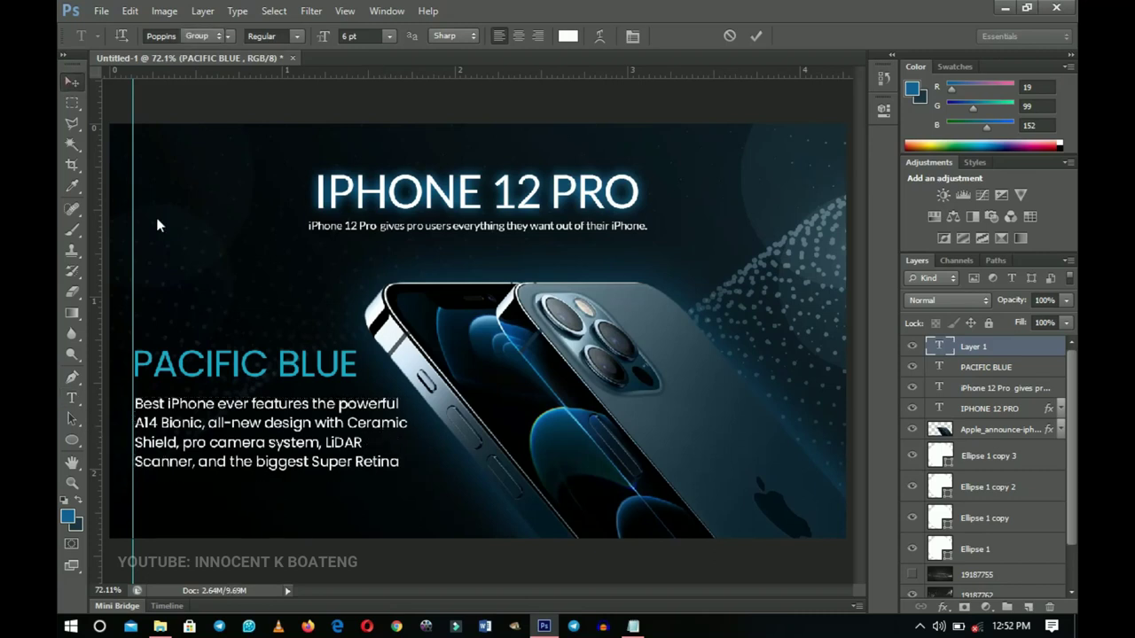
{"action": "key", "text": "z"}
{"action": "left_click", "coordinate": [252, 426]}
{"action": "key", "text": "v"}
{"action": "left_click_drag", "start_coordinate": [252, 426], "coordinate": [414, 396]}
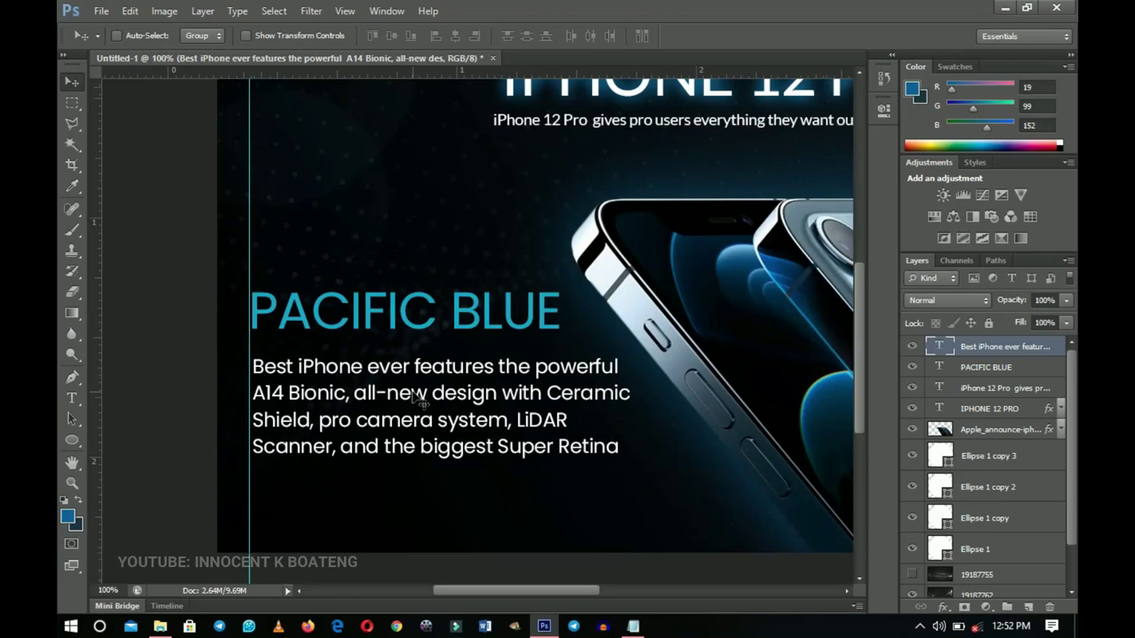
{"action": "scroll", "coordinate": [519, 413], "scroll_direction": "down", "scroll_amount": 1}
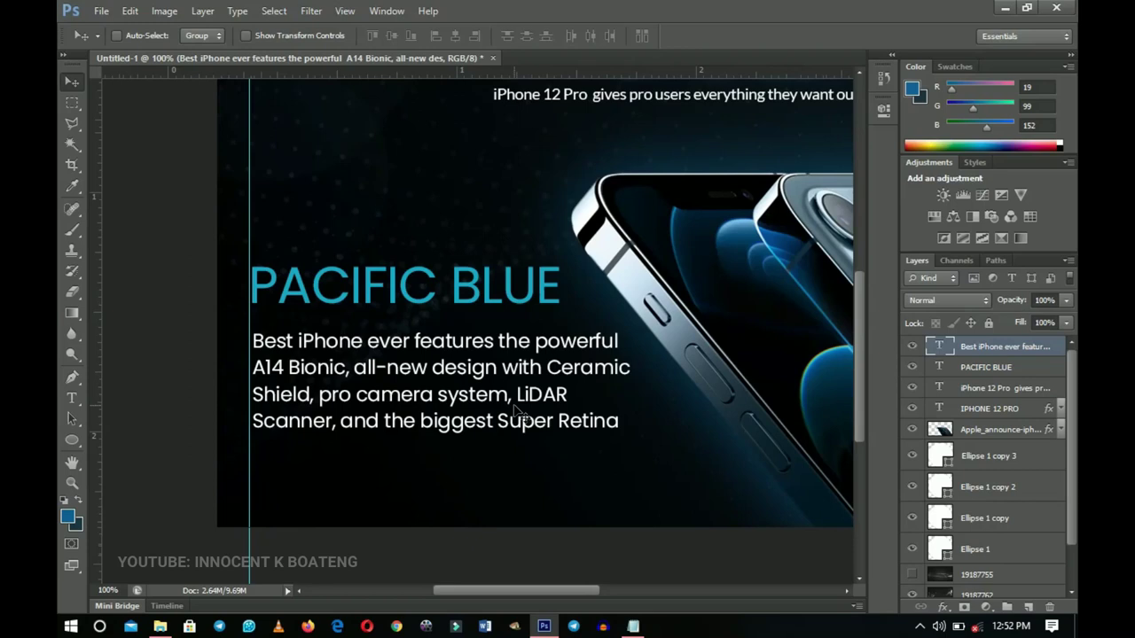
Step: Draw a black-filled rectangle without a stroke, about 0.72 in wide and 0.15 in high, just below the paragraph
{"action": "key", "text": "z"}
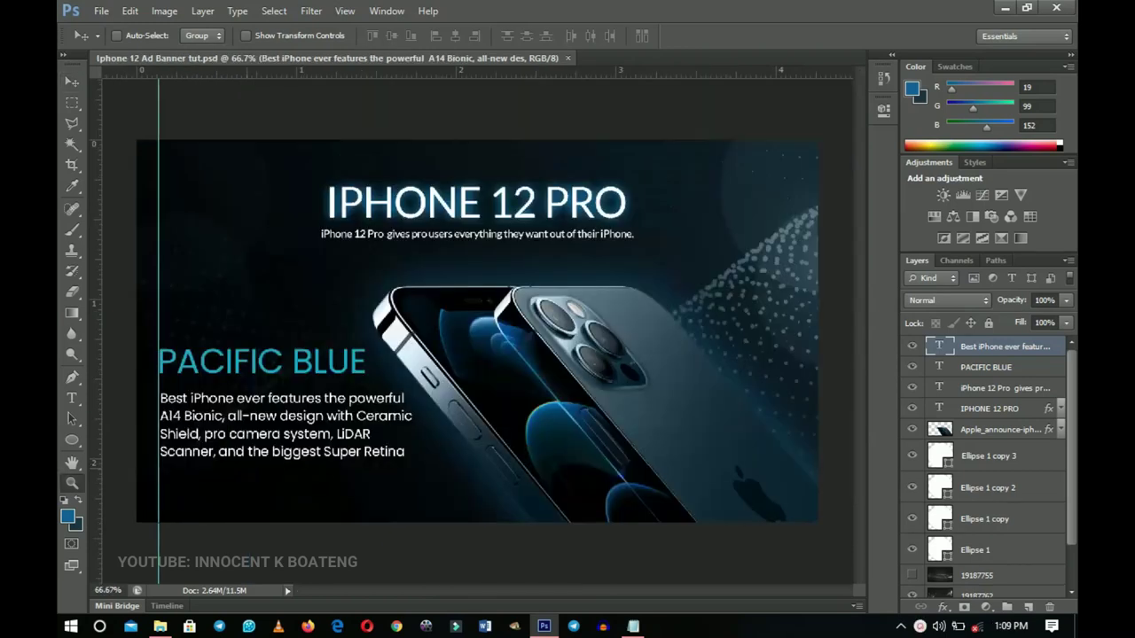
{"action": "left_click", "coordinate": [234, 471]}
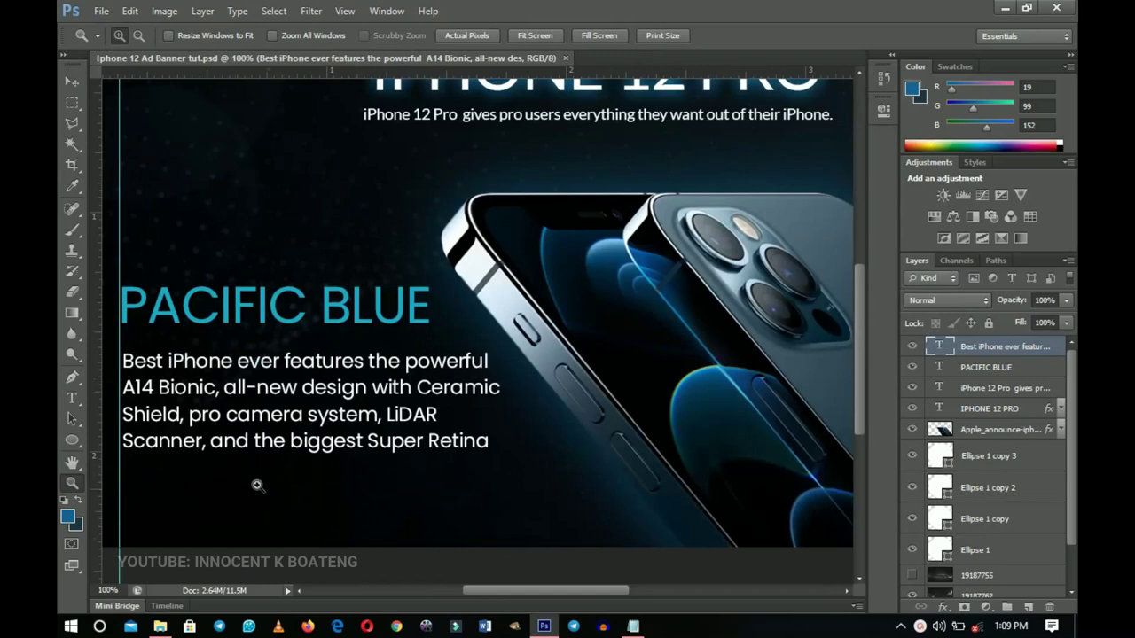
{"action": "left_click", "coordinate": [499, 496]}
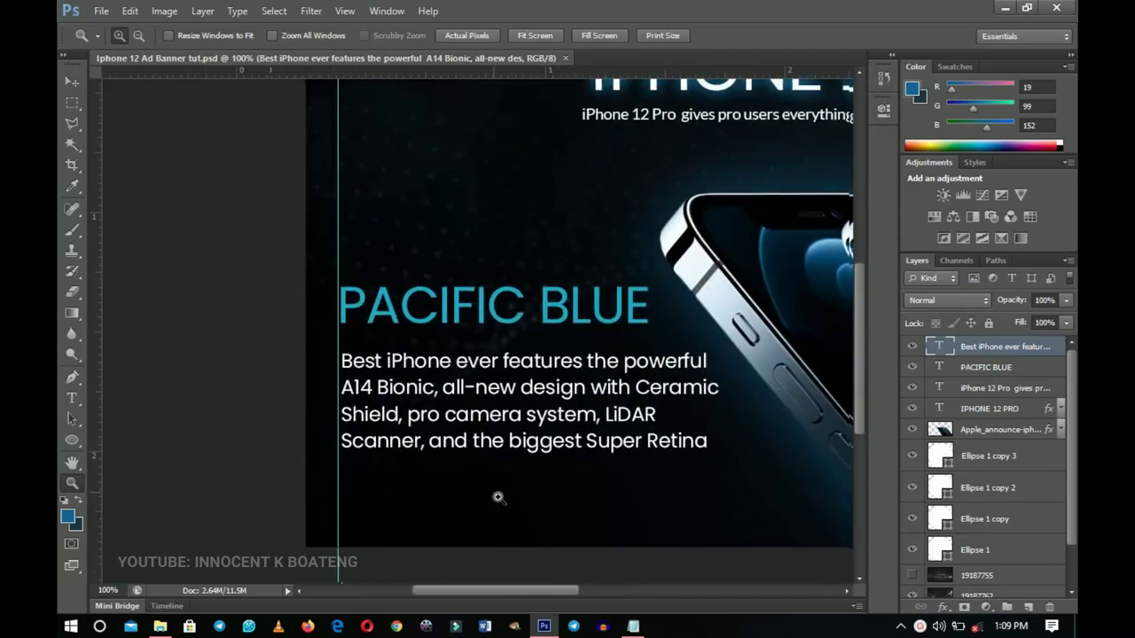
{"action": "left_click", "coordinate": [543, 467]}
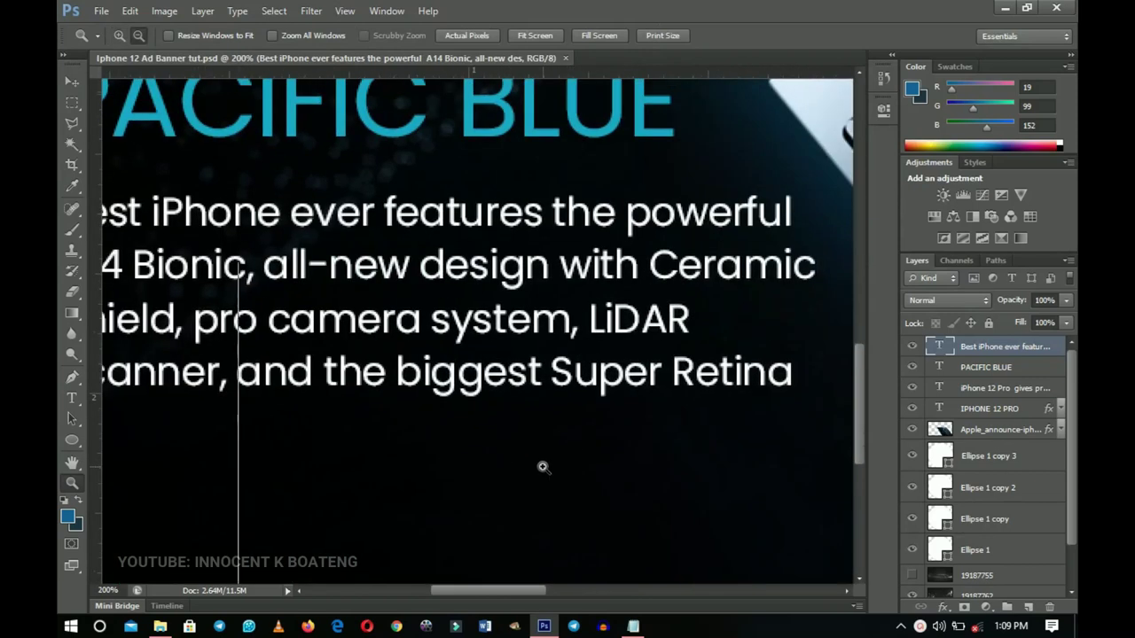
{"action": "left_click", "coordinate": [542, 467], "text": "alt"}
{"action": "scroll", "coordinate": [532, 417], "scroll_direction": "down", "scroll_amount": 2}
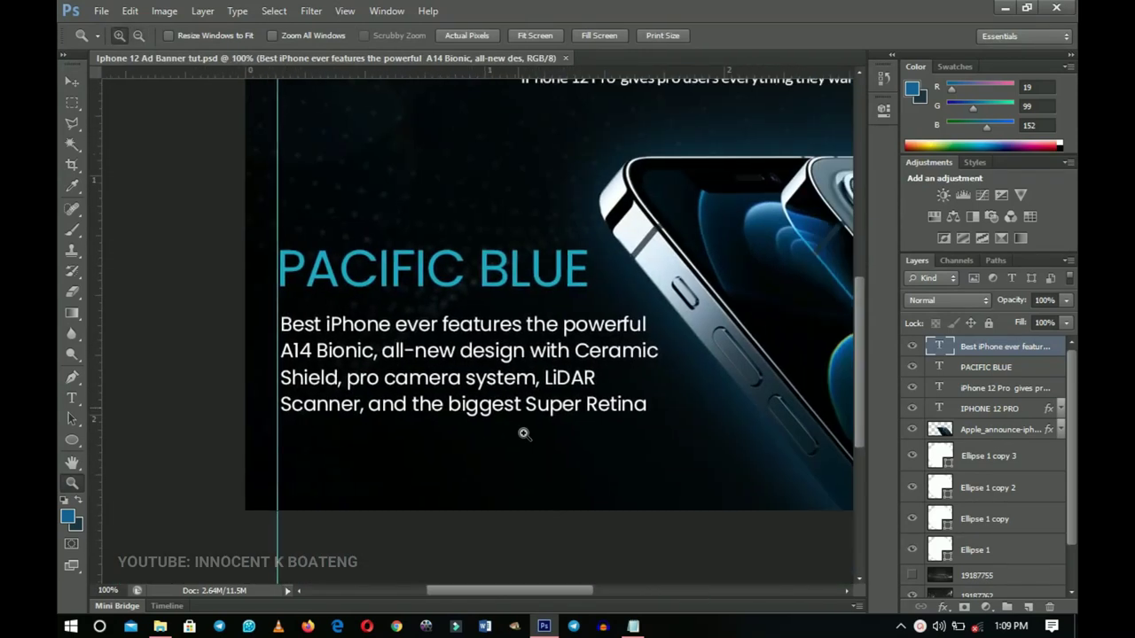
{"action": "left_click", "coordinate": [71, 441]}
{"action": "right_click", "coordinate": [69, 443]}
{"action": "left_click", "coordinate": [143, 435]}
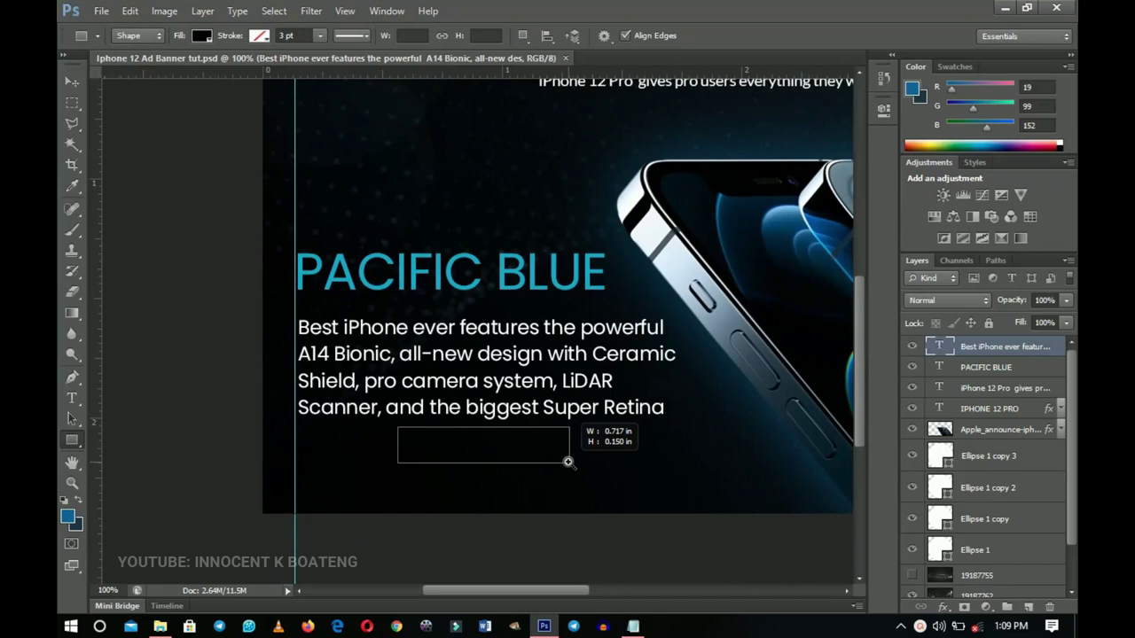
{"action": "key", "text": "v"}
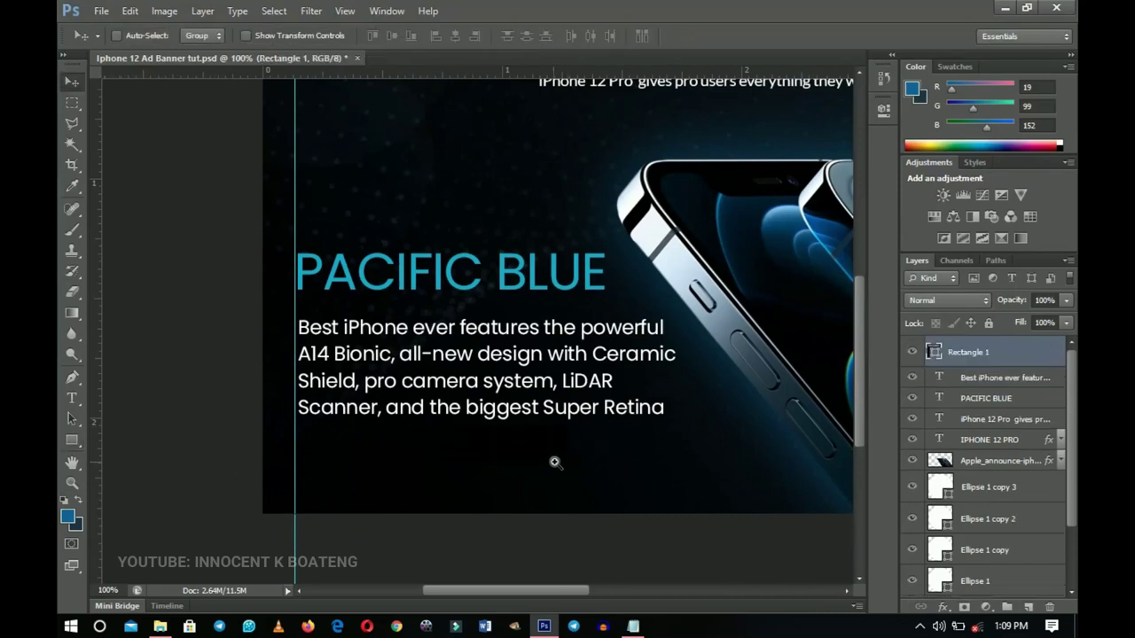
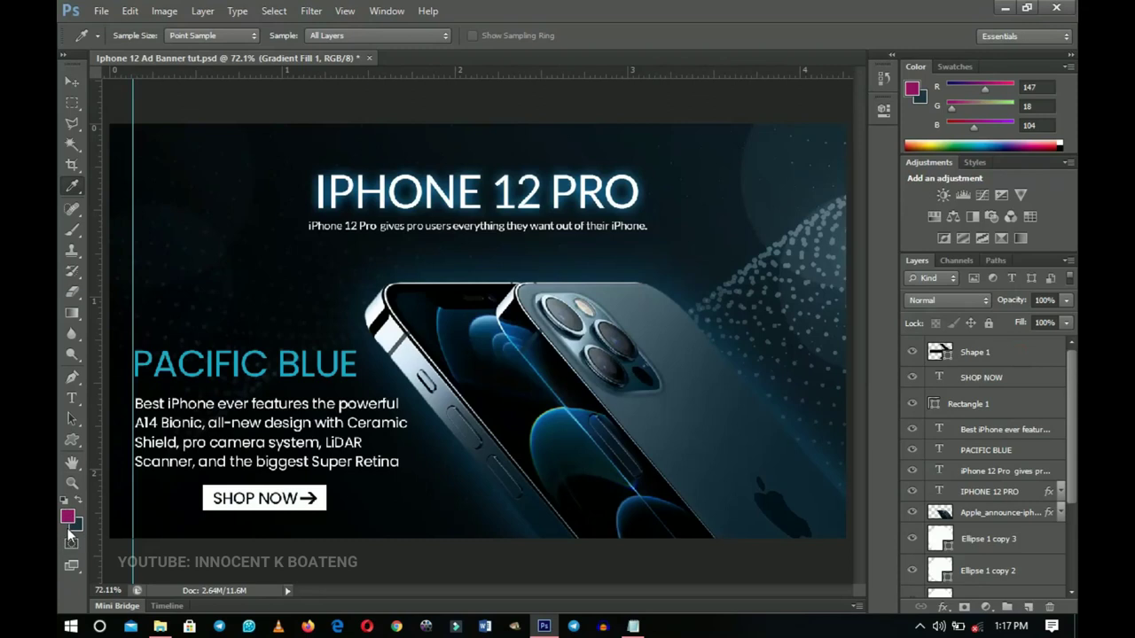
Step: Check the hex code of the magenta foreground colour
{"action": "left_click", "coordinate": [67, 516]}
{"action": "left_click", "coordinate": [940, 426]}
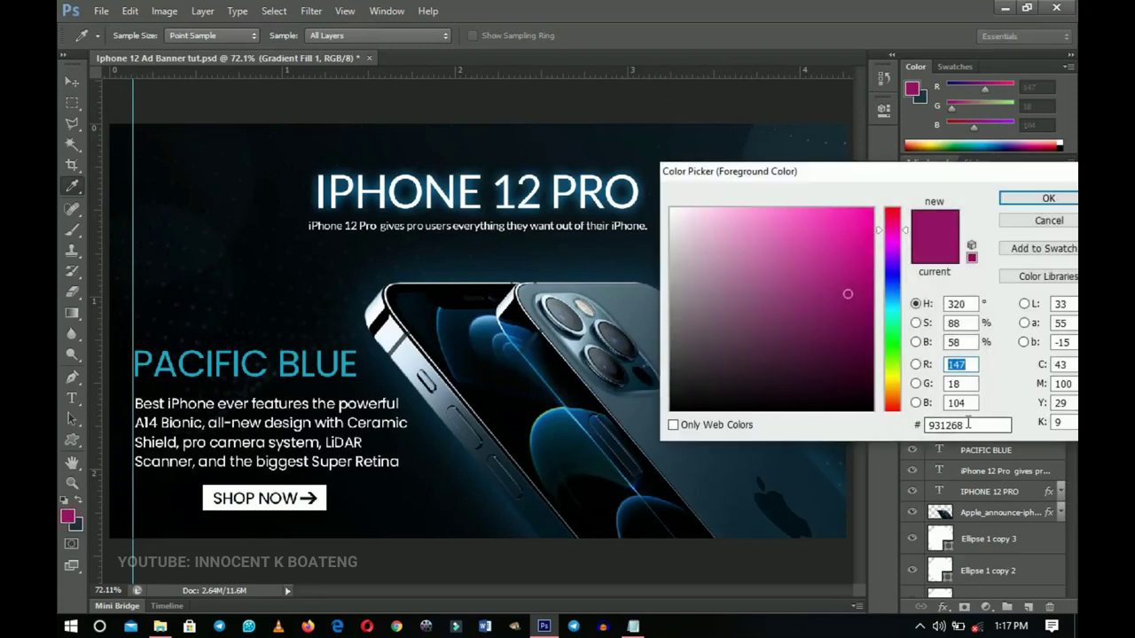
{"action": "left_click", "coordinate": [1044, 221]}
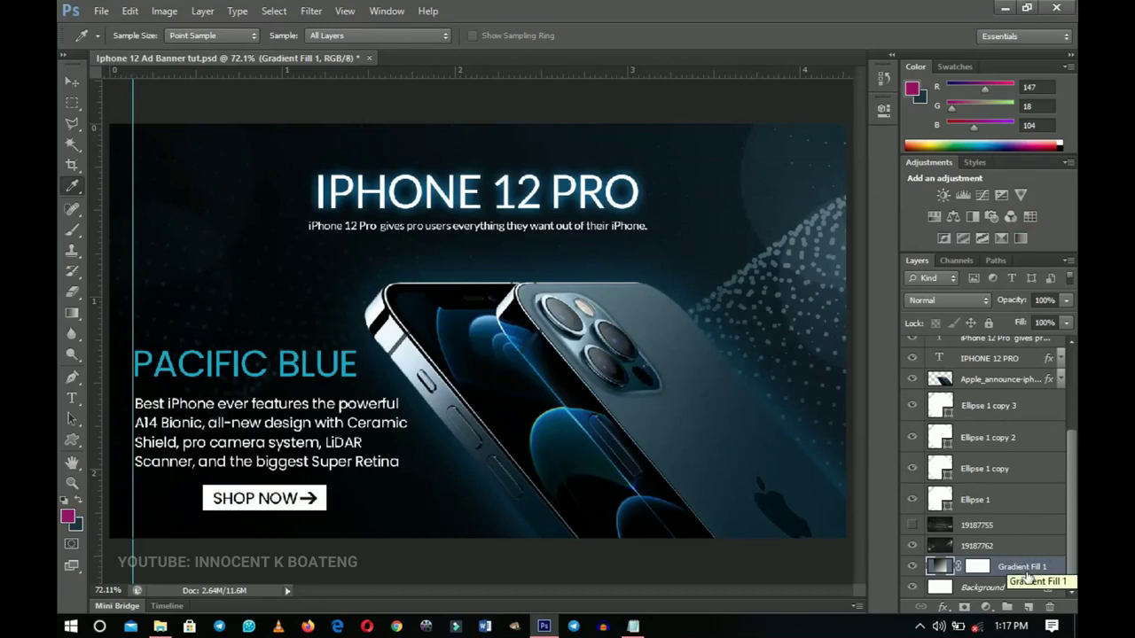
Step: Add a new layer directly above Gradient Fill 1 and choose the Brush tool for it
{"action": "left_click", "coordinate": [1028, 607]}
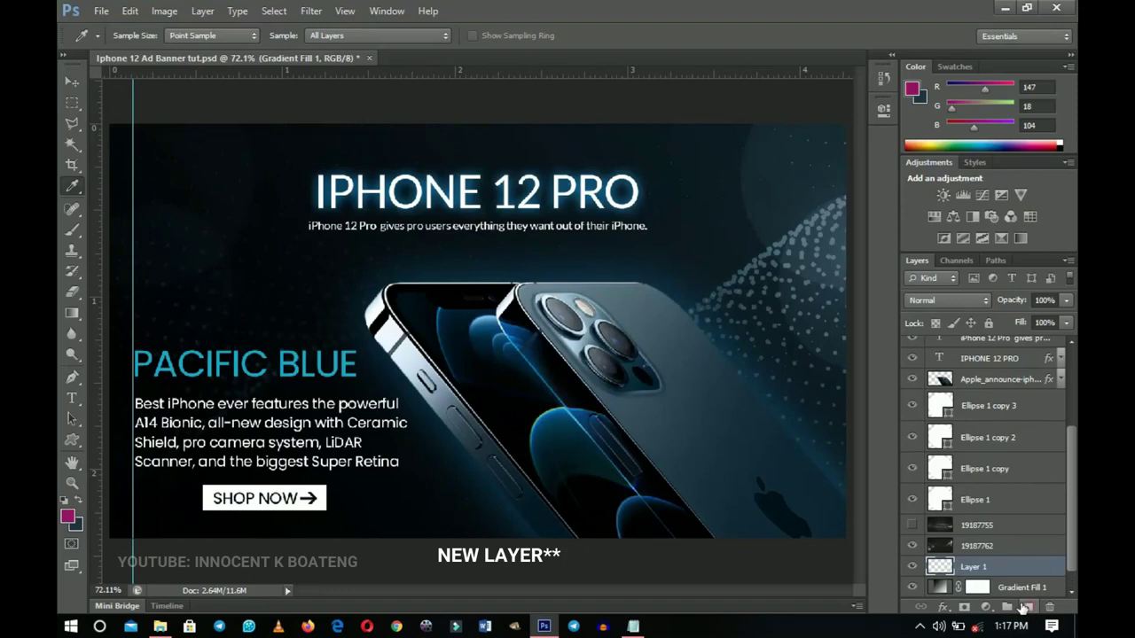
{"action": "key", "text": "b"}
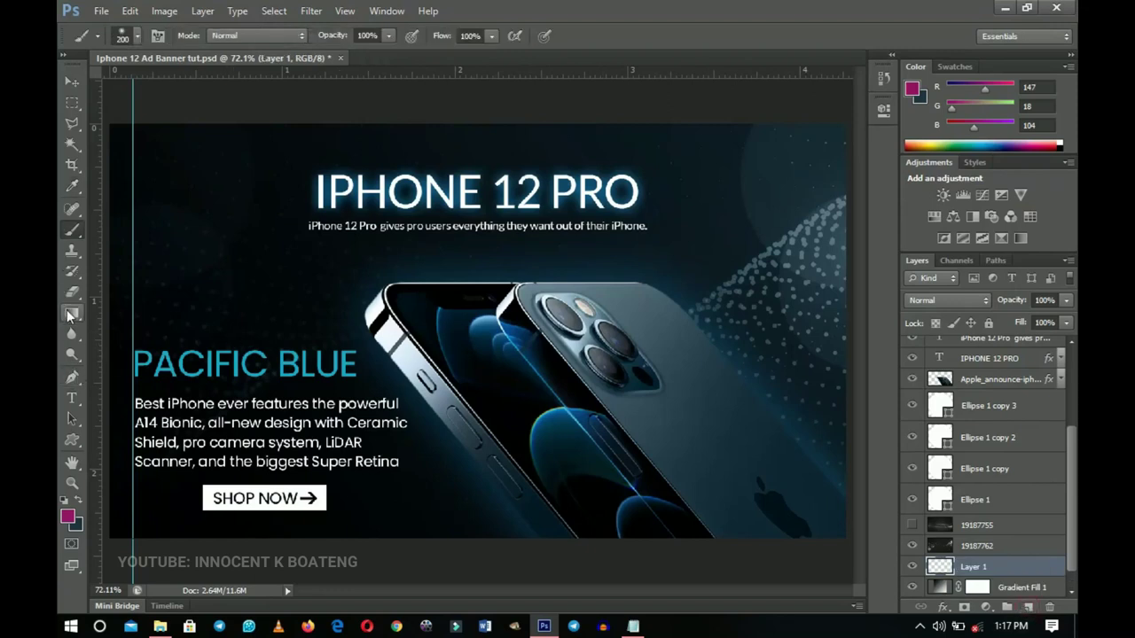
{"action": "right_click", "coordinate": [72, 230]}
{"action": "left_click", "coordinate": [110, 230]}
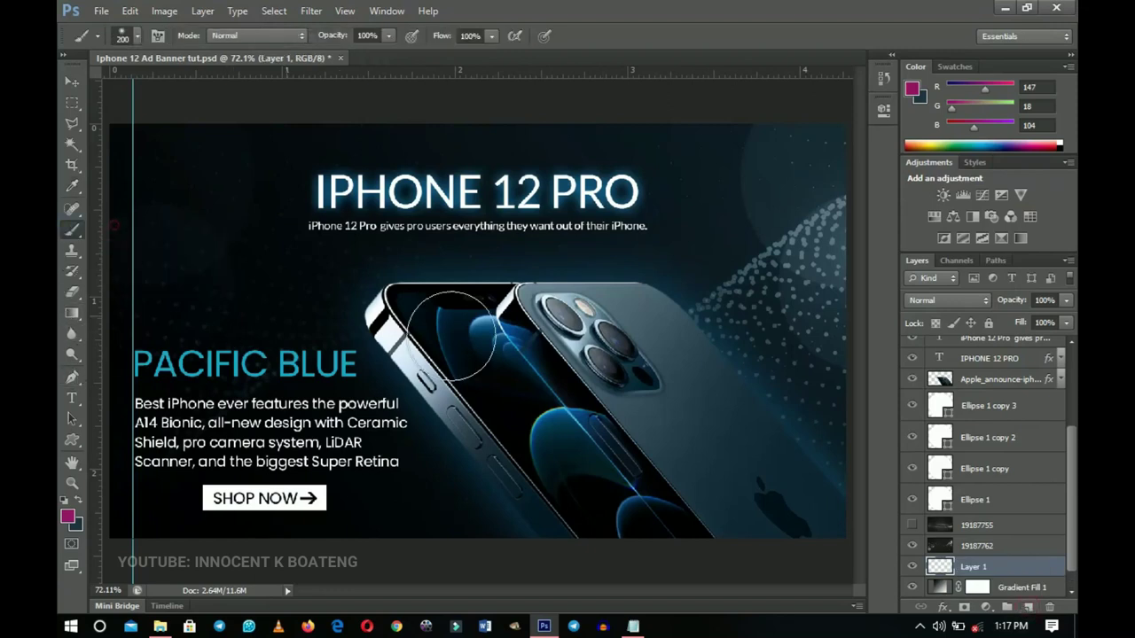
Step: Paint a soft magenta glow behind the SHOP NOW button with a 600 px brush at 0% hardness
{"action": "key", "text": "bracketright"}
{"action": "key", "text": "bracketright"}
{"action": "key", "text": "bracketright"}
{"action": "key", "text": "bracketright"}
{"action": "key", "text": "bracketright"}
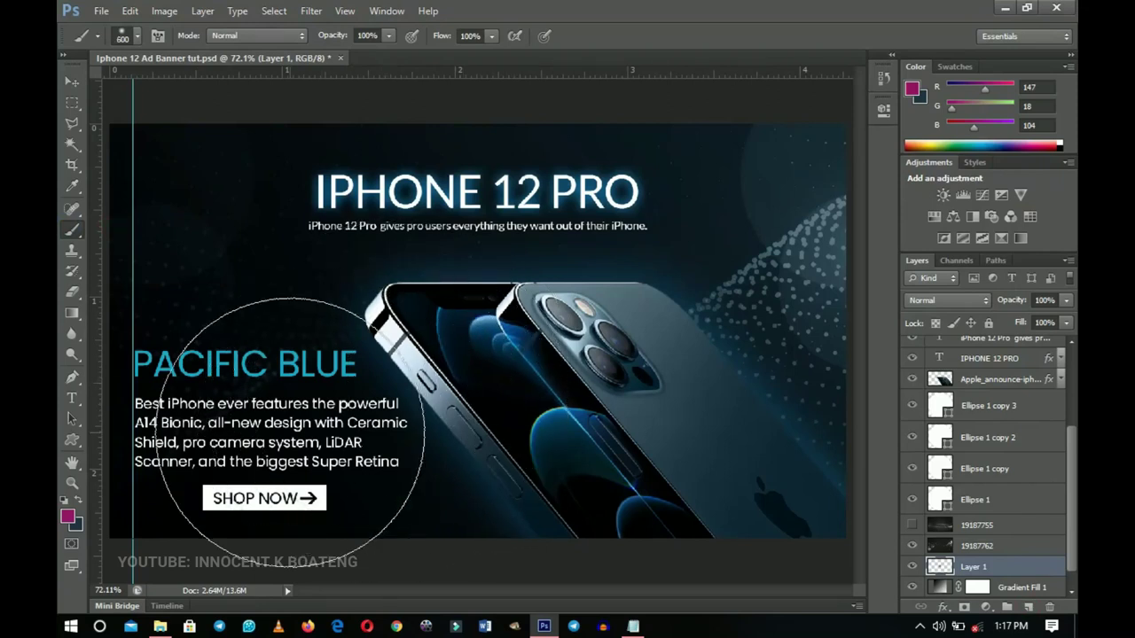
{"action": "right_click", "coordinate": [492, 363]}
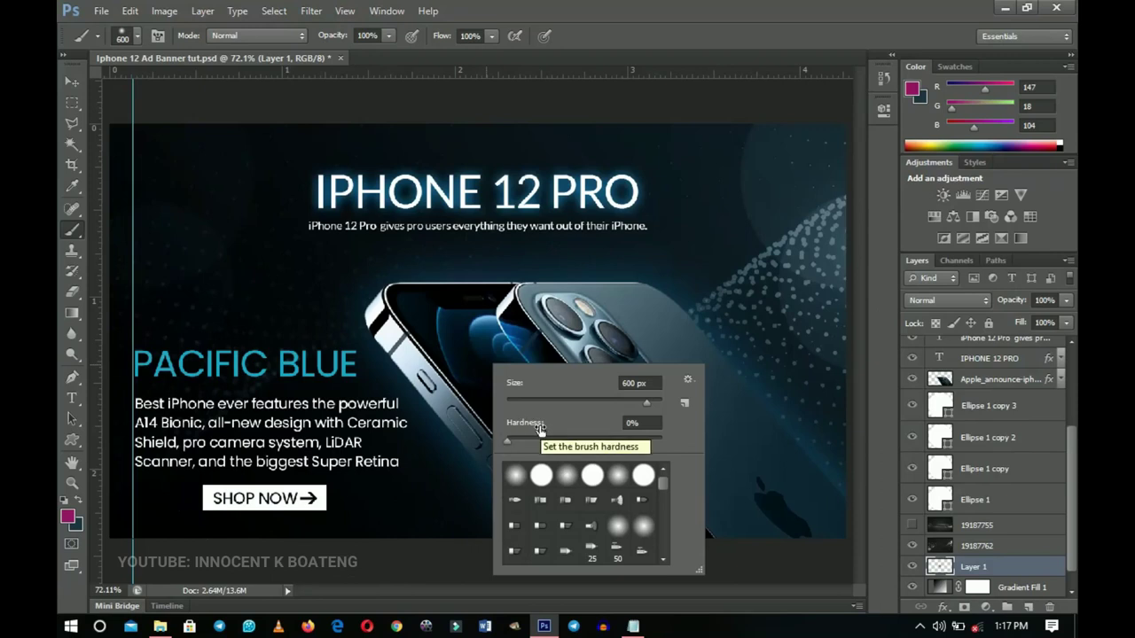
{"action": "key", "text": "Return"}
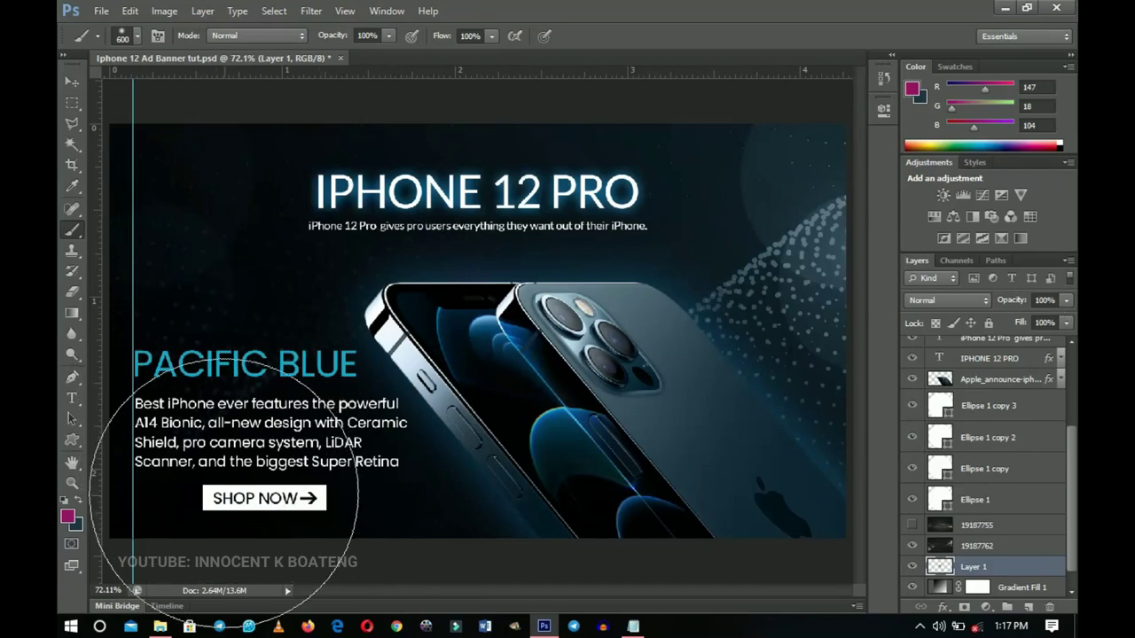
{"action": "key", "text": "bracketleft"}
{"action": "key", "text": "bracketright"}
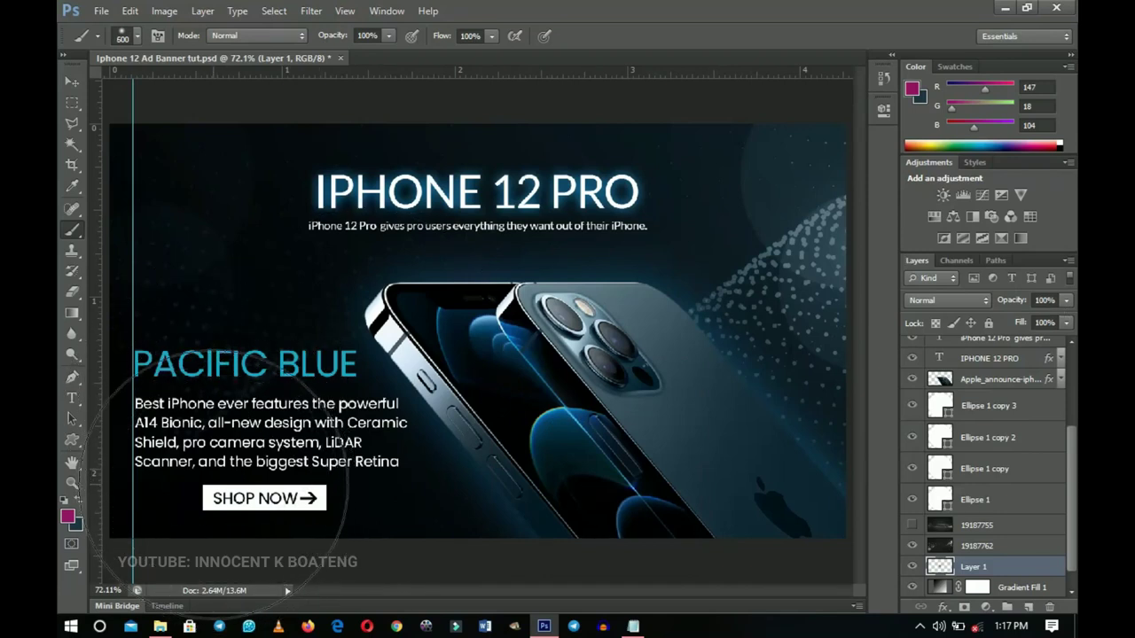
{"action": "left_click", "coordinate": [217, 487]}
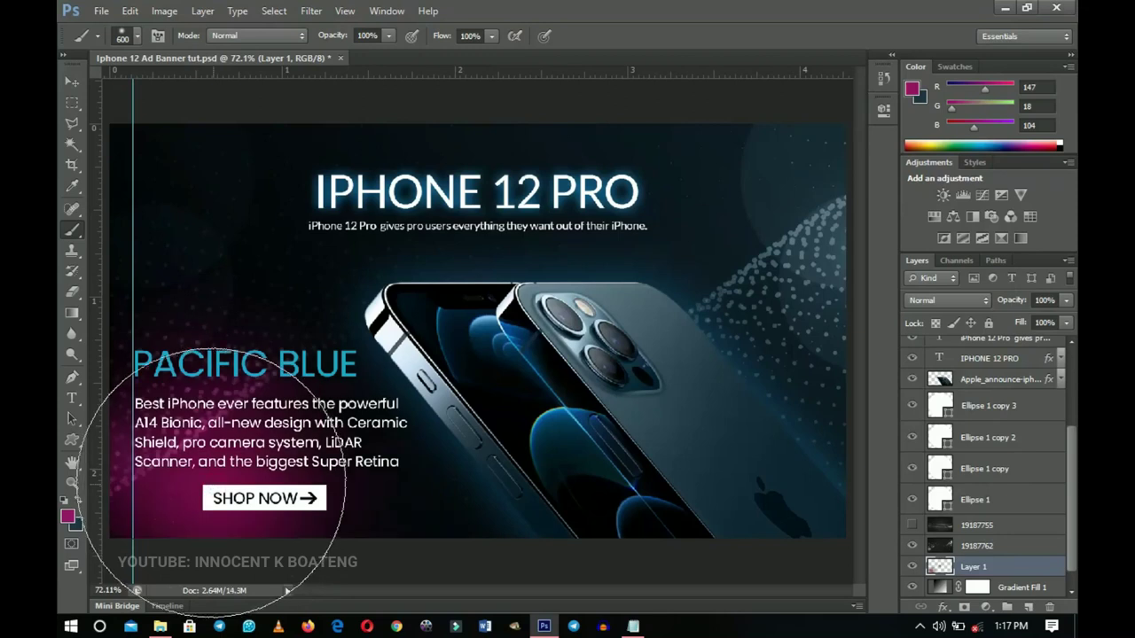
Step: Bring the magenta glow layer to the top of the stack, and return it to just above Gradient Fill 1
{"action": "left_click", "coordinate": [74, 86]}
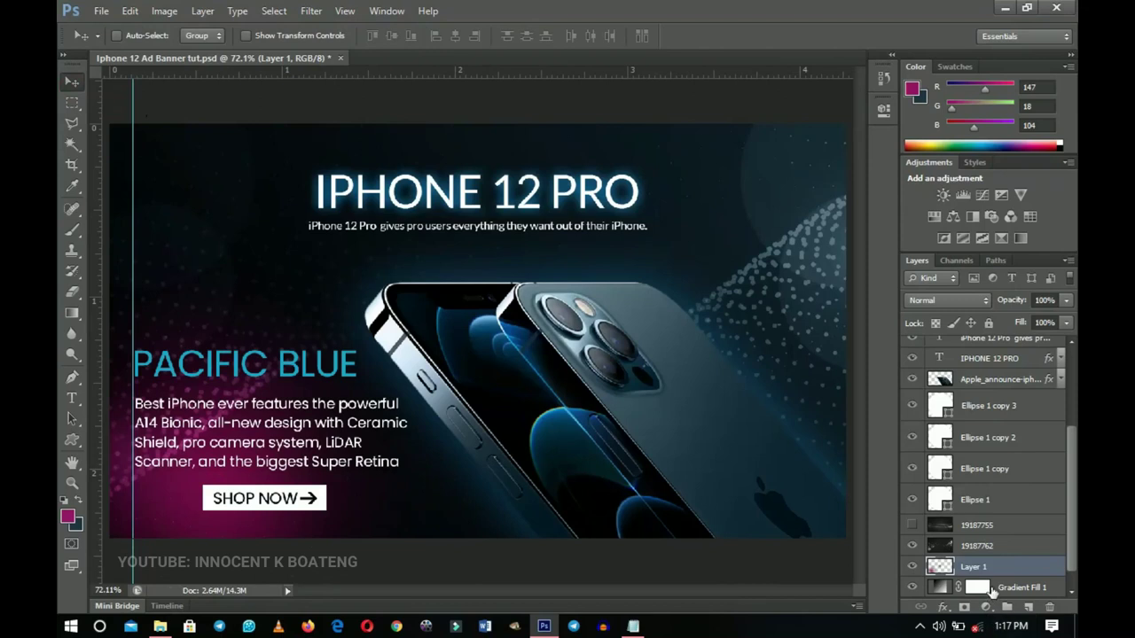
{"action": "key", "text": "ctrl+shift+bracketright"}
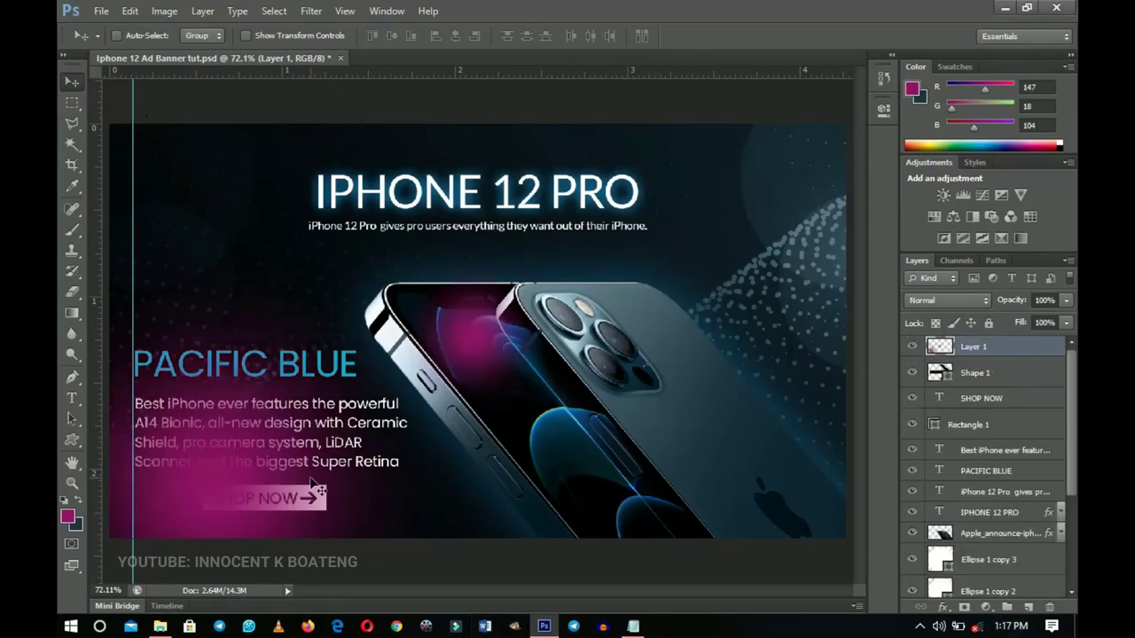
{"action": "key", "text": "ctrl+shift+bracketleft"}
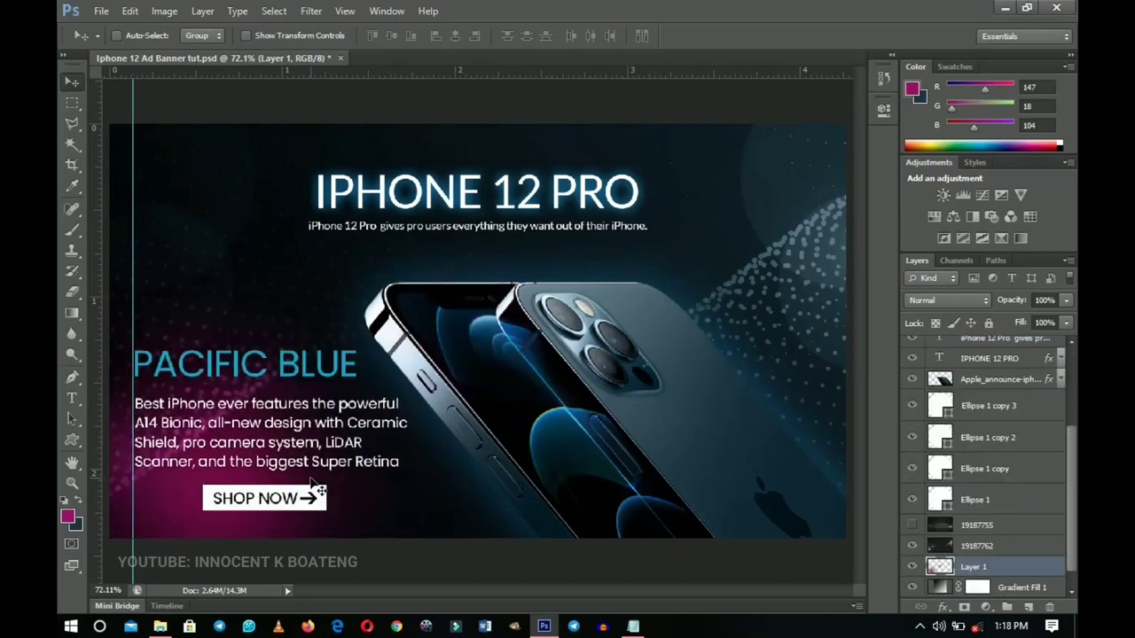
{"action": "key", "text": "z"}
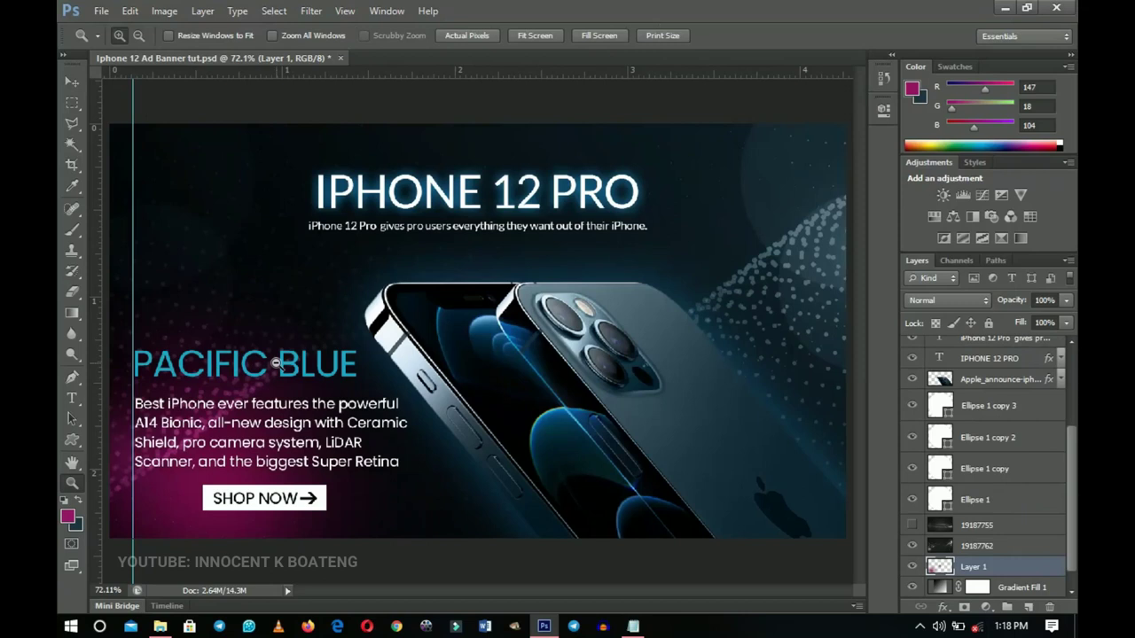
Step: Duplicate the magenta glow in Layer 1 and place the copy directly above the phone image layer
{"action": "key", "text": "v"}
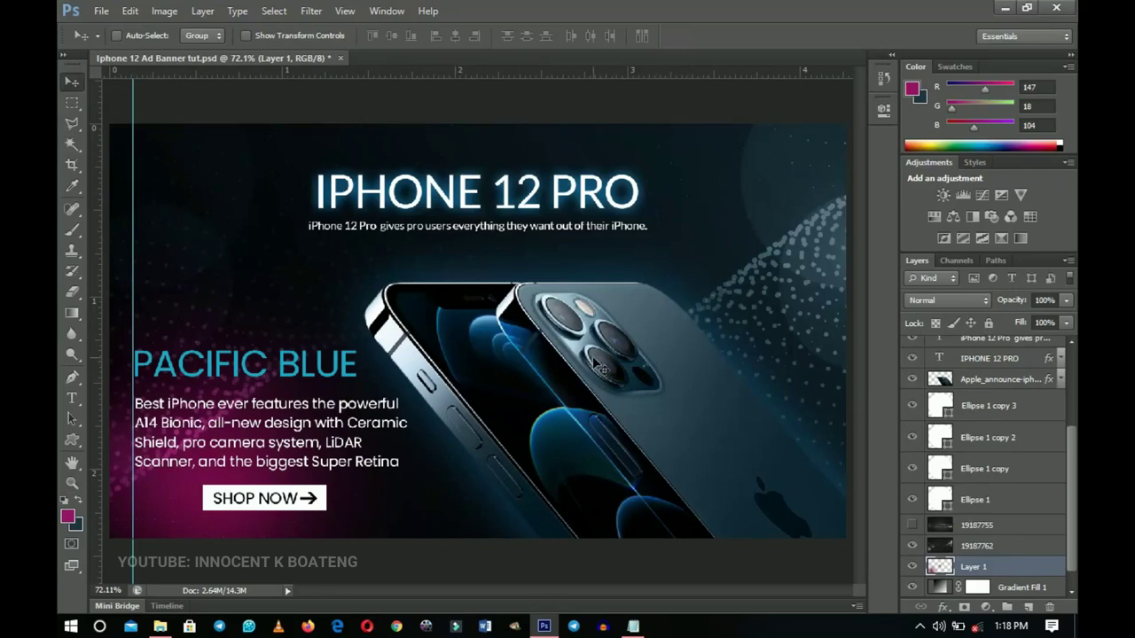
{"action": "key", "text": "ctrl+j"}
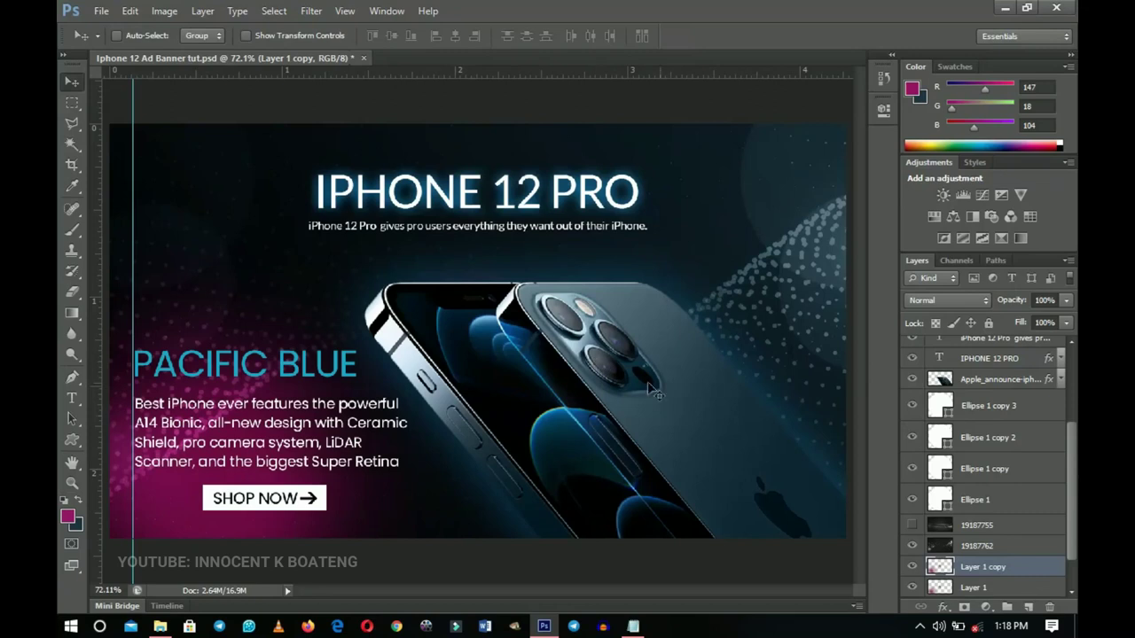
{"action": "left_click_drag", "start_coordinate": [1008, 572], "coordinate": [986, 377]}
Step: Shift the copied glow sideways over the lower part of the phones and set its blend mode to Overlay
{"action": "left_click_drag", "start_coordinate": [205, 388], "coordinate": [460, 382]}
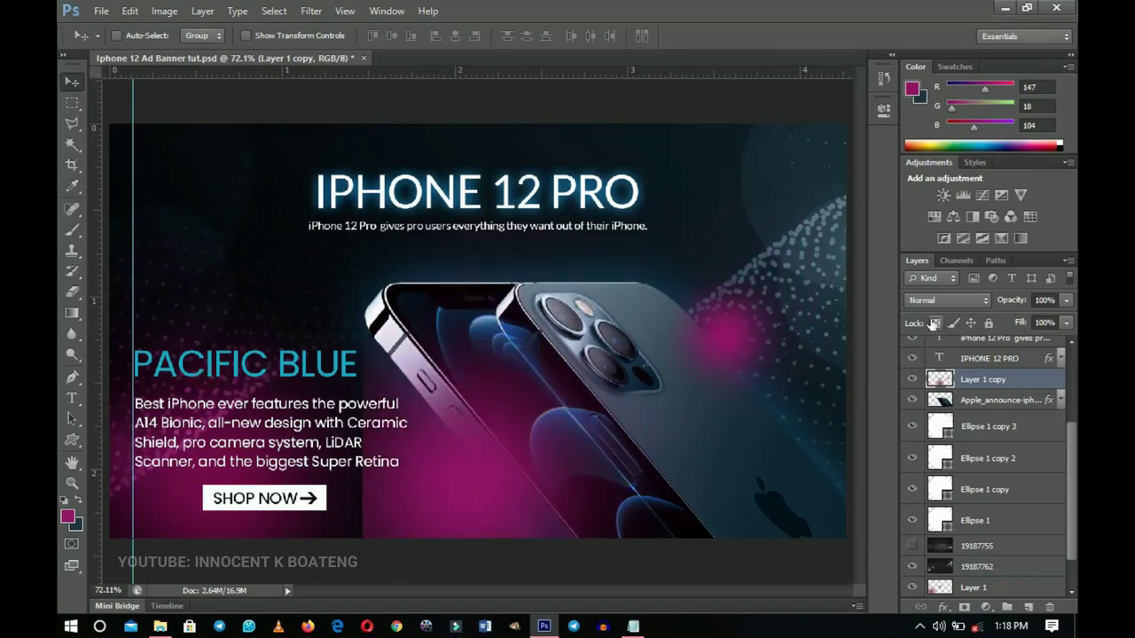
{"action": "left_click", "coordinate": [952, 301]}
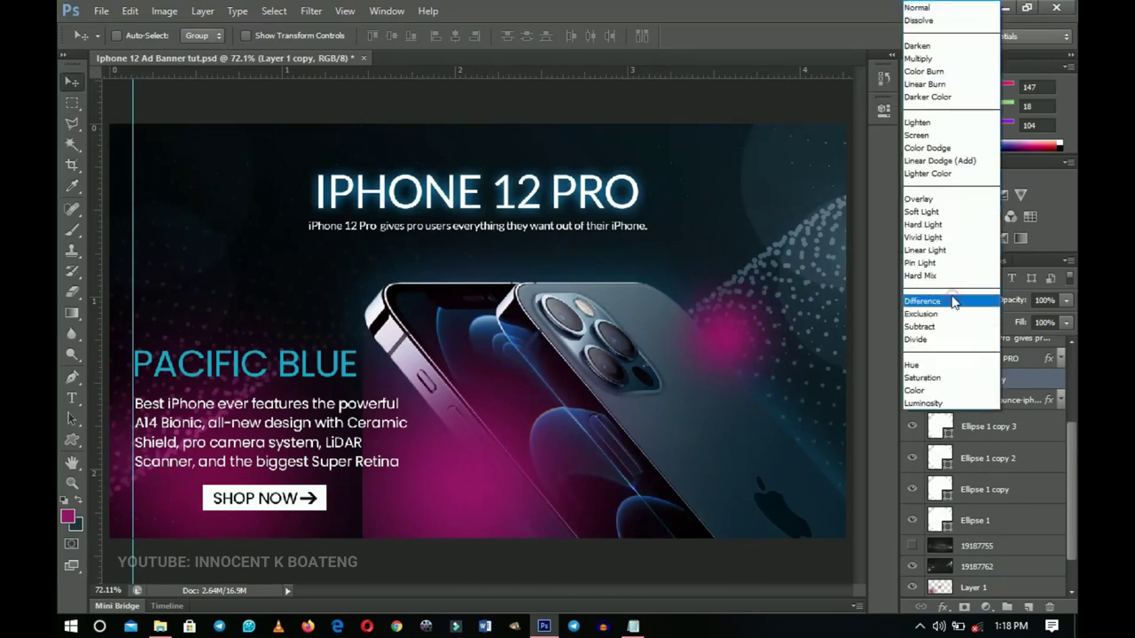
{"action": "left_click", "coordinate": [939, 200]}
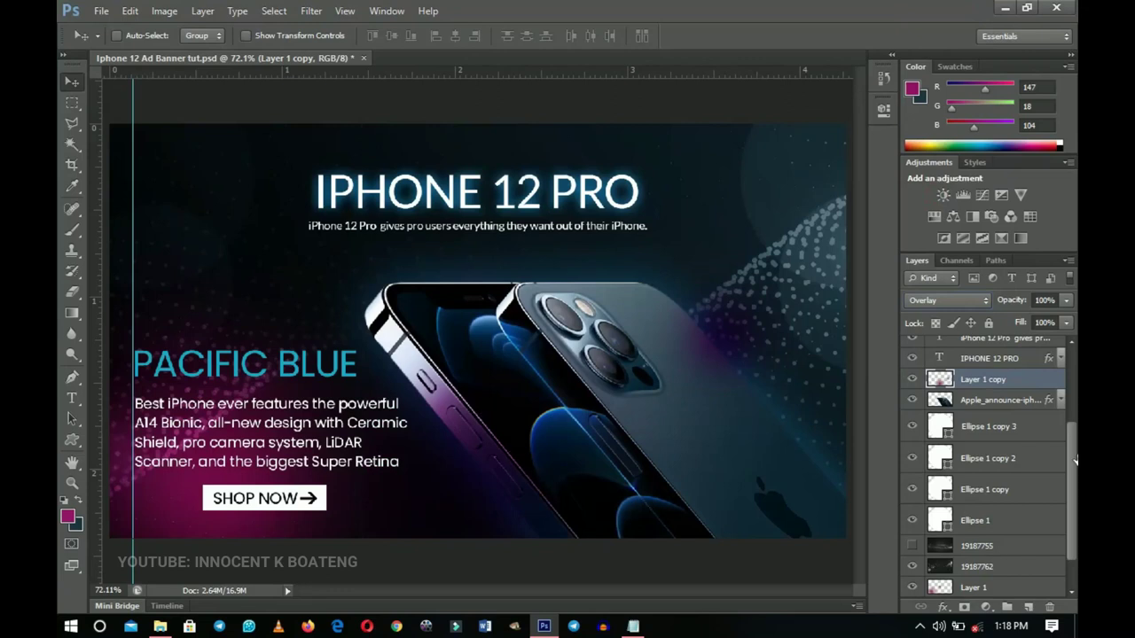
Step: Add a layer mask to Layer 1 copy and paint out the glow beside the rear phone with a 250 px black brush
{"action": "left_click", "coordinate": [964, 607]}
{"action": "key", "text": "b"}
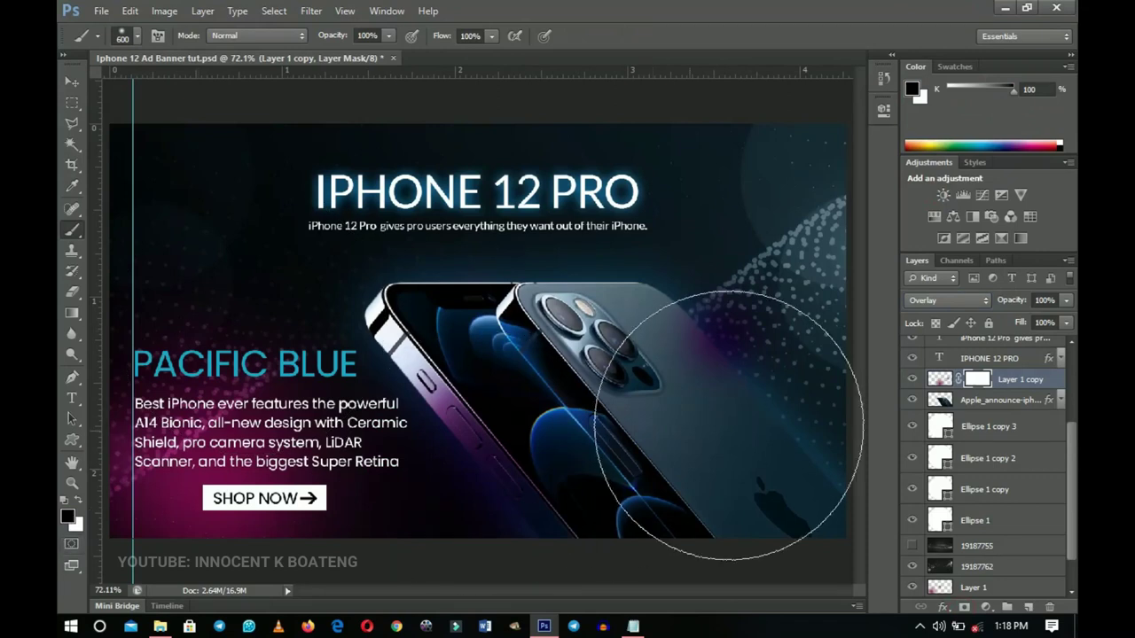
{"action": "key", "text": "bracketleft"}
{"action": "key", "text": "bracketleft"}
{"action": "key", "text": "bracketleft"}
{"action": "key", "text": "bracketleft"}
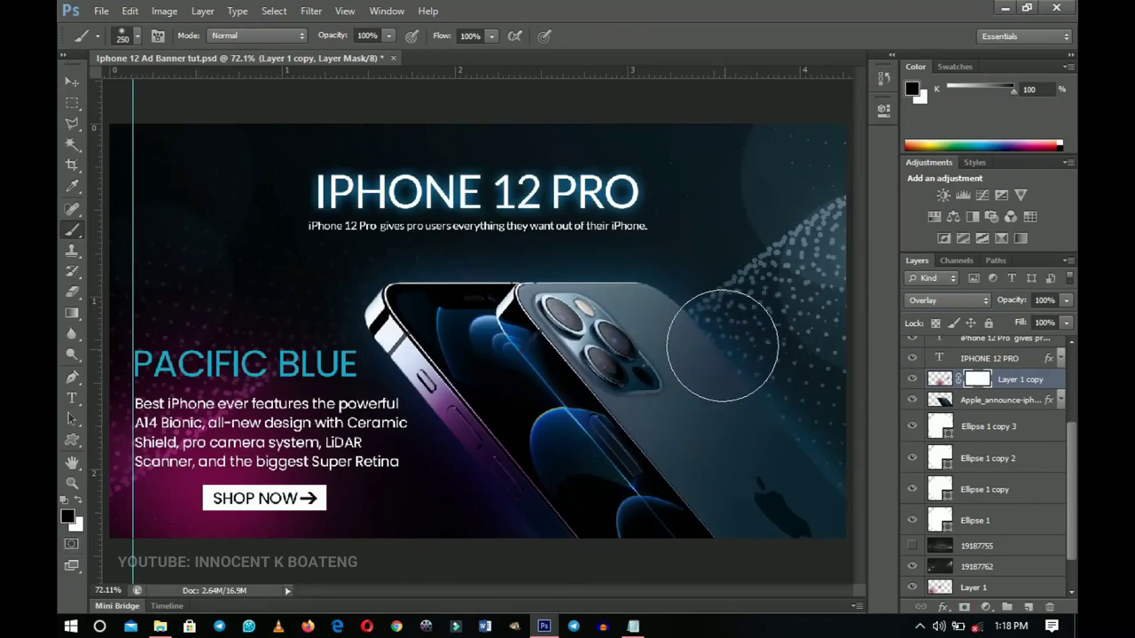
Step: Paint magenta on Layer 1 copy itself, along the lower side edge of the front phone
{"action": "left_click", "coordinate": [461, 514], "text": "alt"}
{"action": "key", "text": "ctrl+plus"}
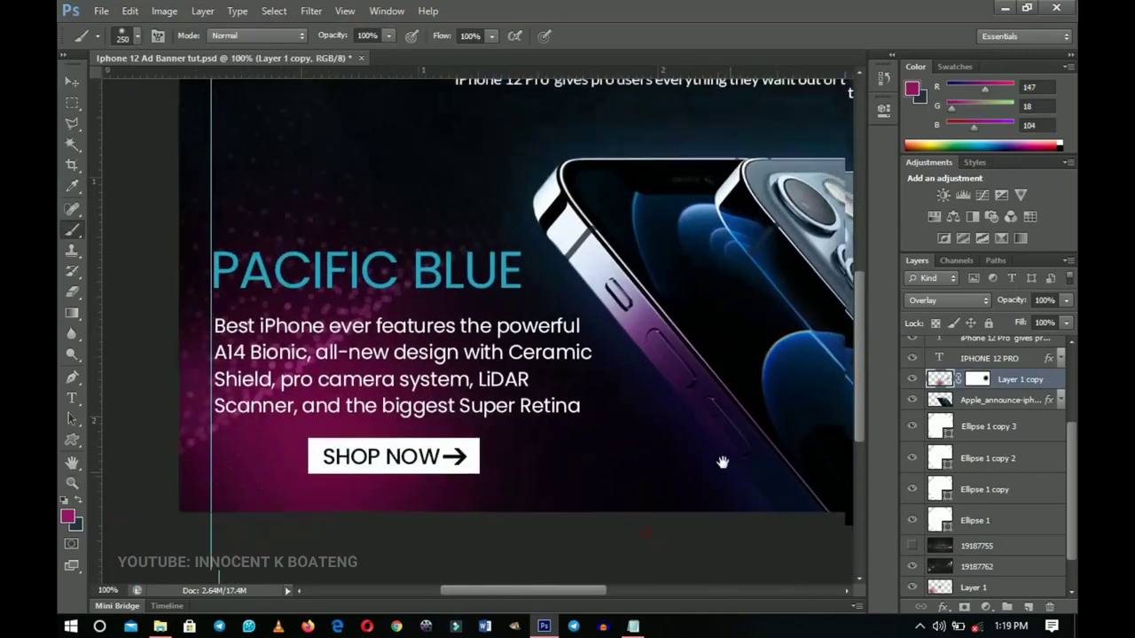
{"action": "scroll", "coordinate": [488, 500], "scroll_direction": "down", "scroll_amount": 3}
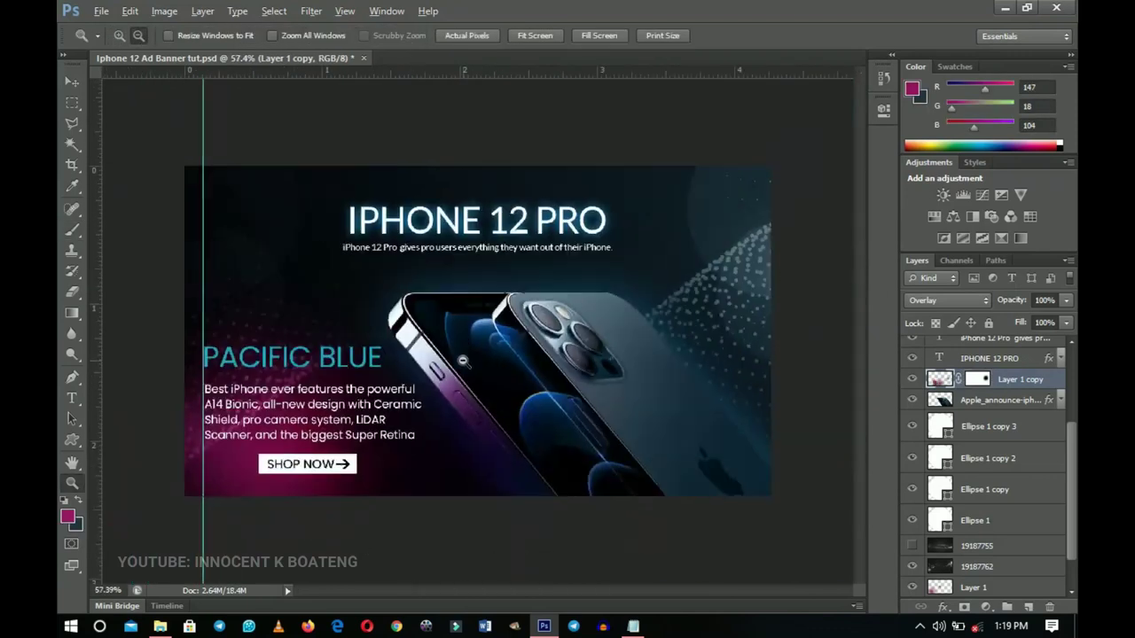
{"action": "left_click_drag", "start_coordinate": [585, 377], "coordinate": [549, 372]}
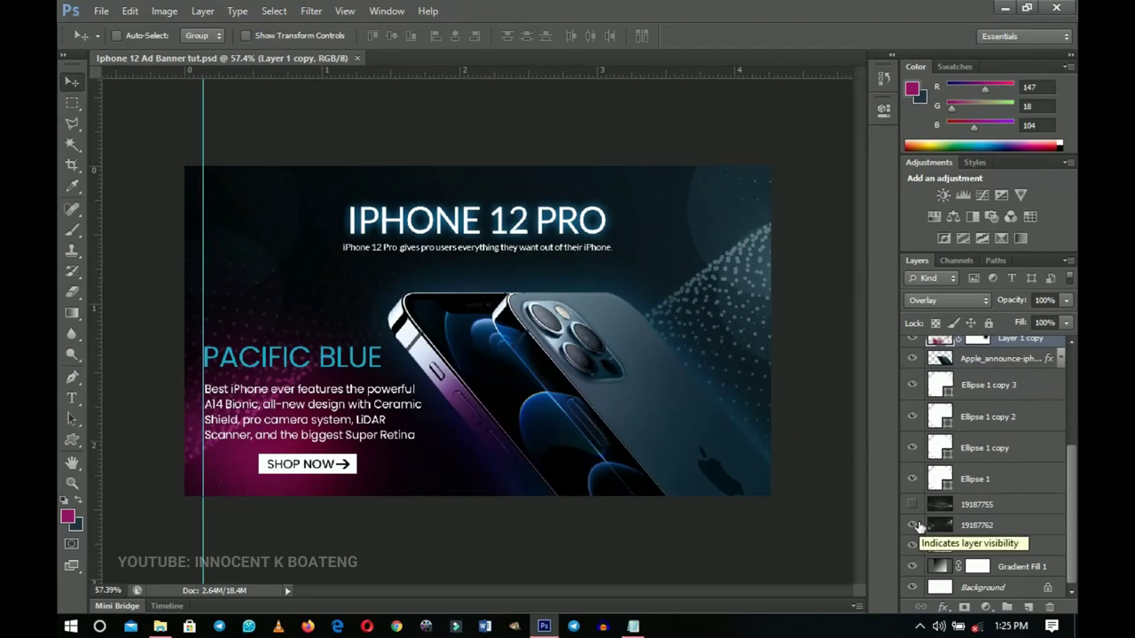
Step: Compare the banner with background textures 19187762 and 19187755 shown and hidden, ending with only 19187762 visible
{"action": "left_click", "coordinate": [911, 525]}
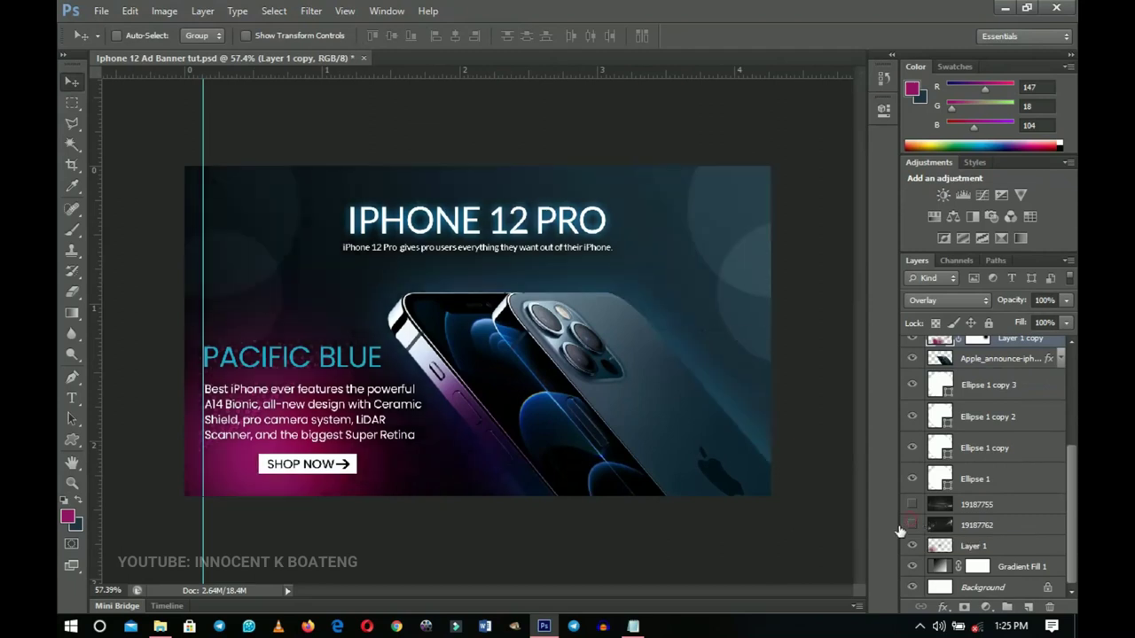
{"action": "left_click", "coordinate": [911, 503]}
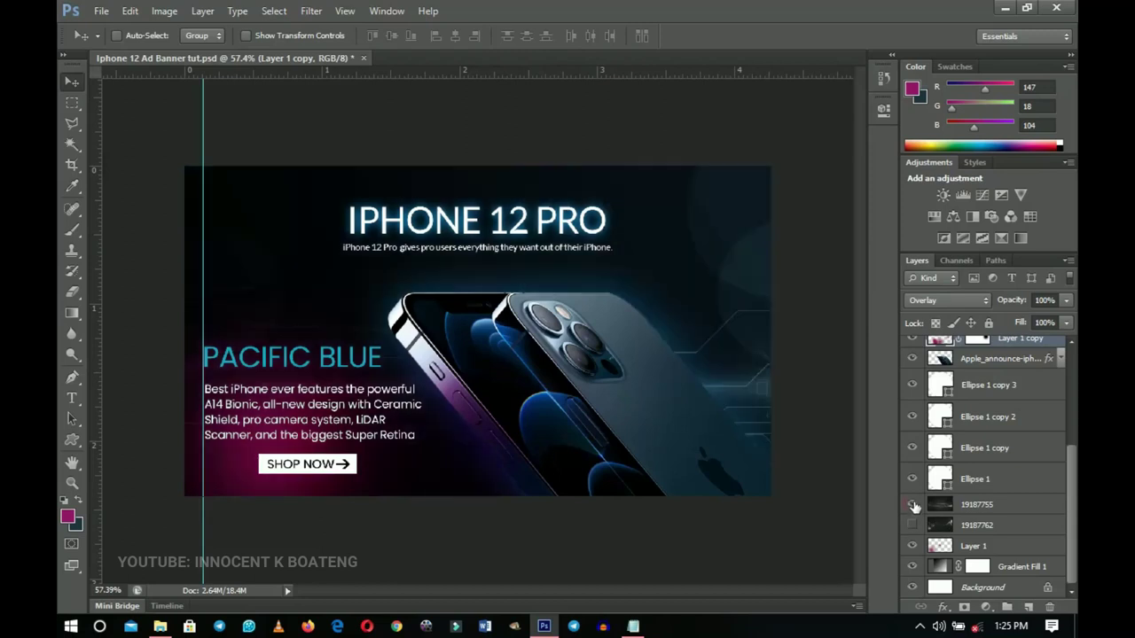
{"action": "left_click", "coordinate": [912, 505]}
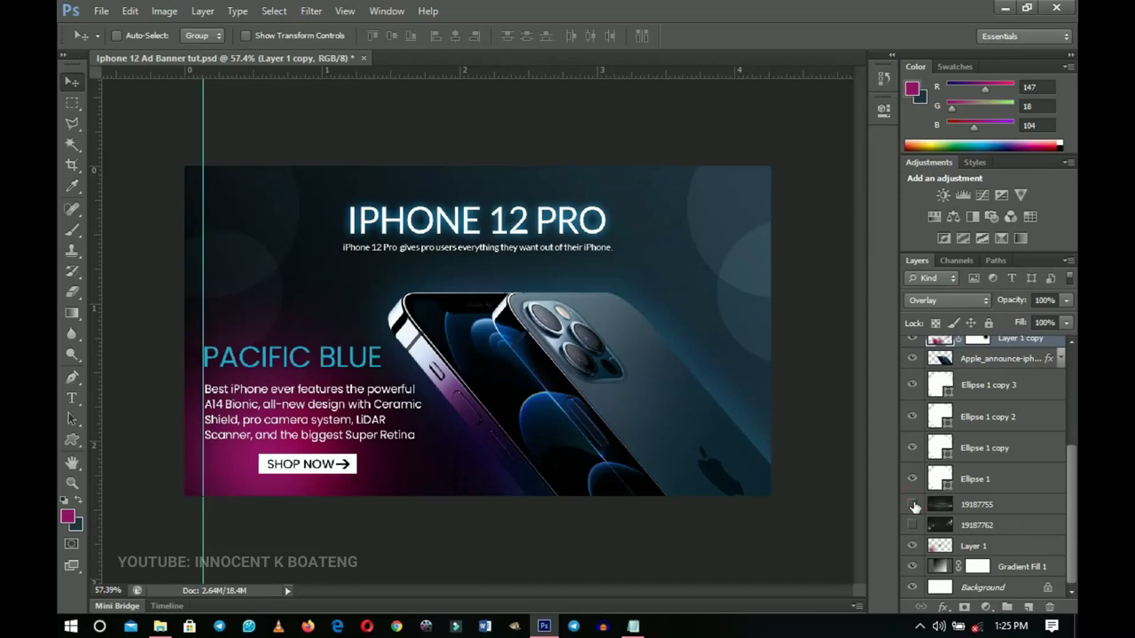
{"action": "left_click", "coordinate": [913, 504]}
{"action": "left_click", "coordinate": [912, 503]}
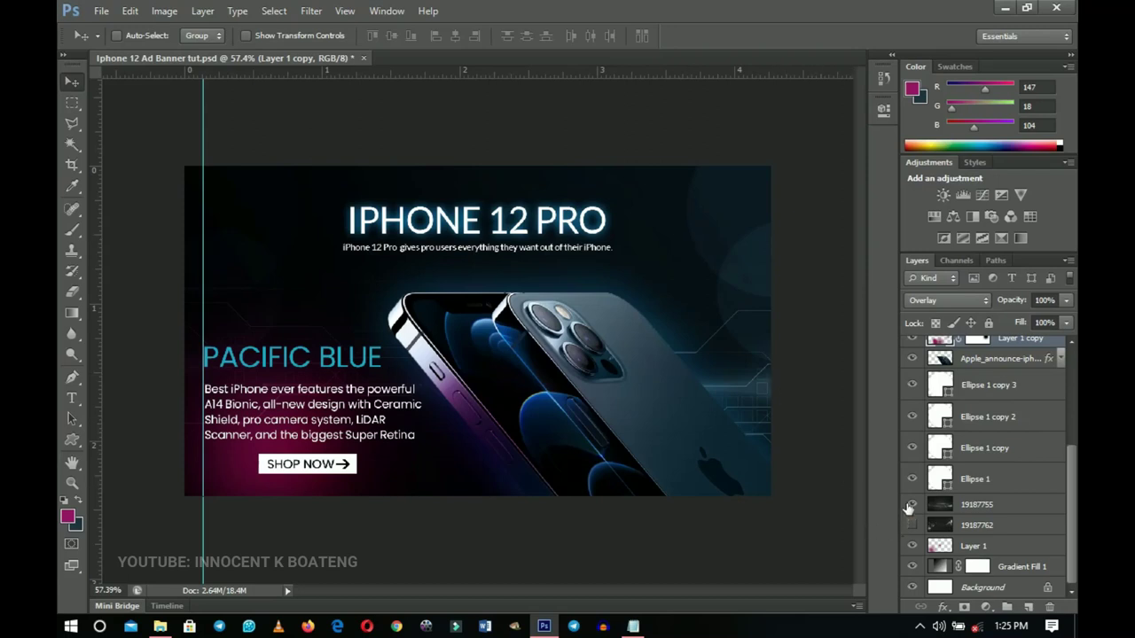
{"action": "left_click", "coordinate": [910, 504]}
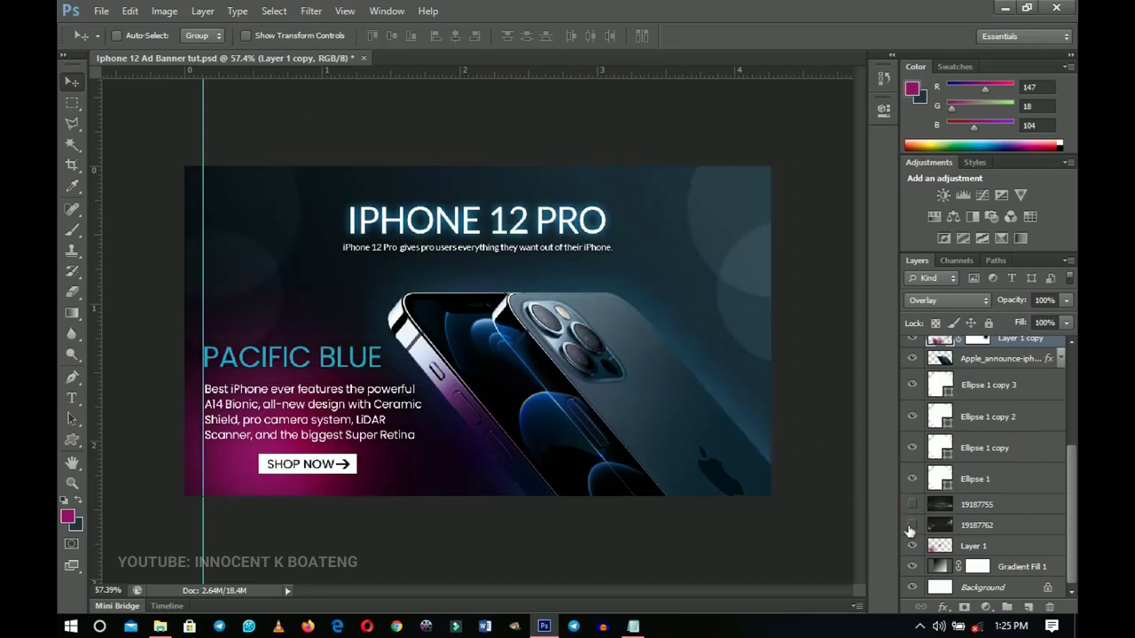
{"action": "left_click", "coordinate": [910, 526]}
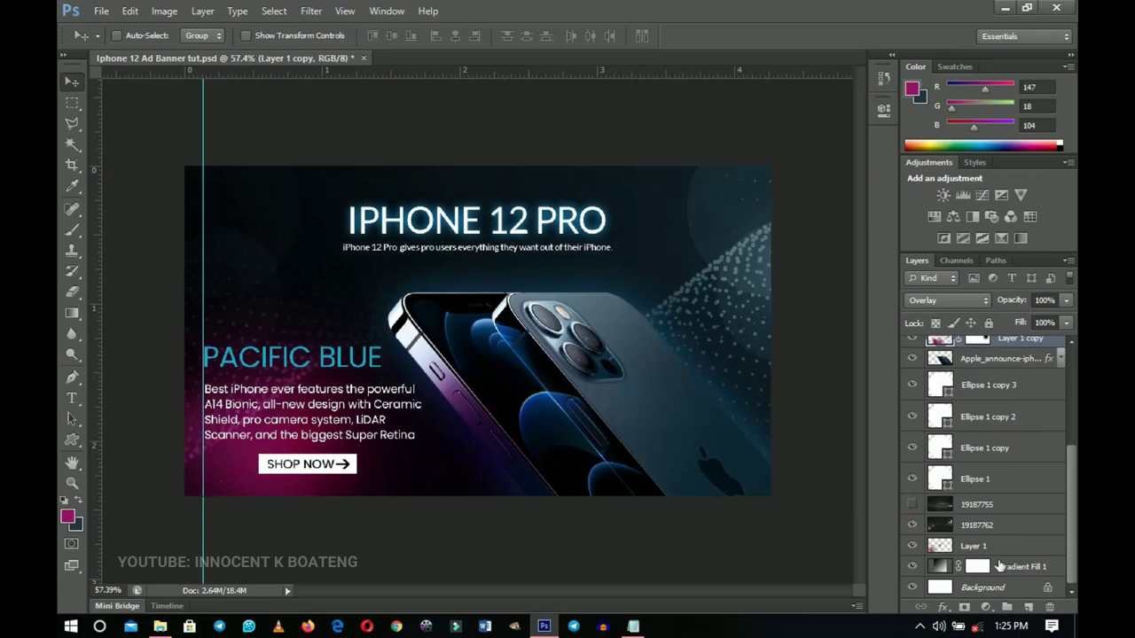
{"action": "scroll", "coordinate": [1033, 541], "scroll_direction": "up", "scroll_amount": 3}
{"action": "scroll", "coordinate": [1017, 504], "scroll_direction": "down", "scroll_amount": 3}
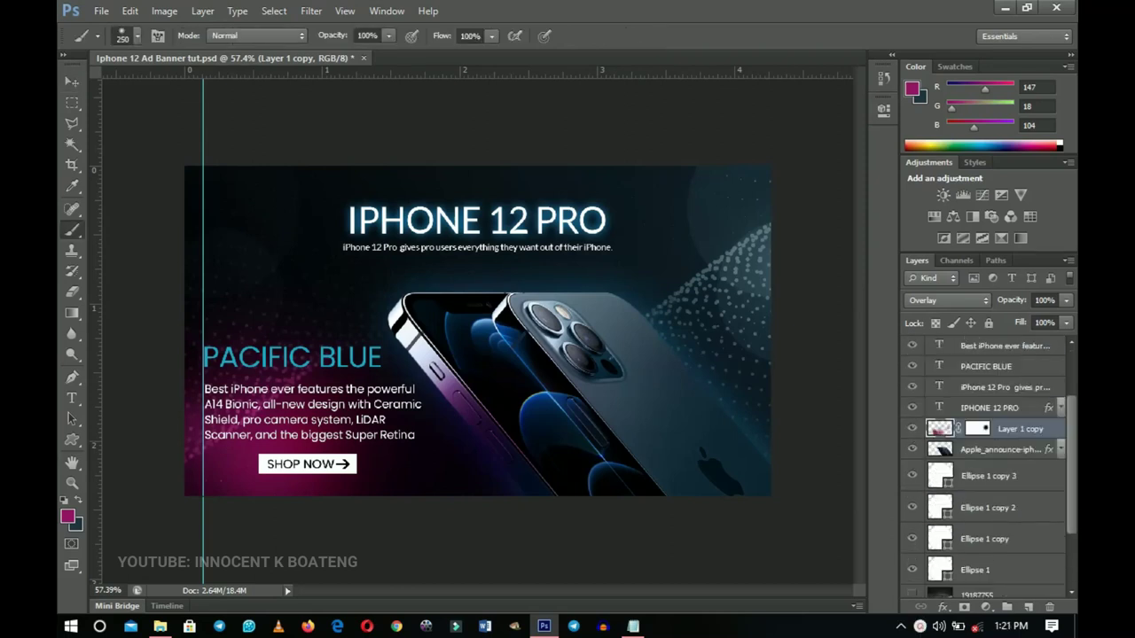